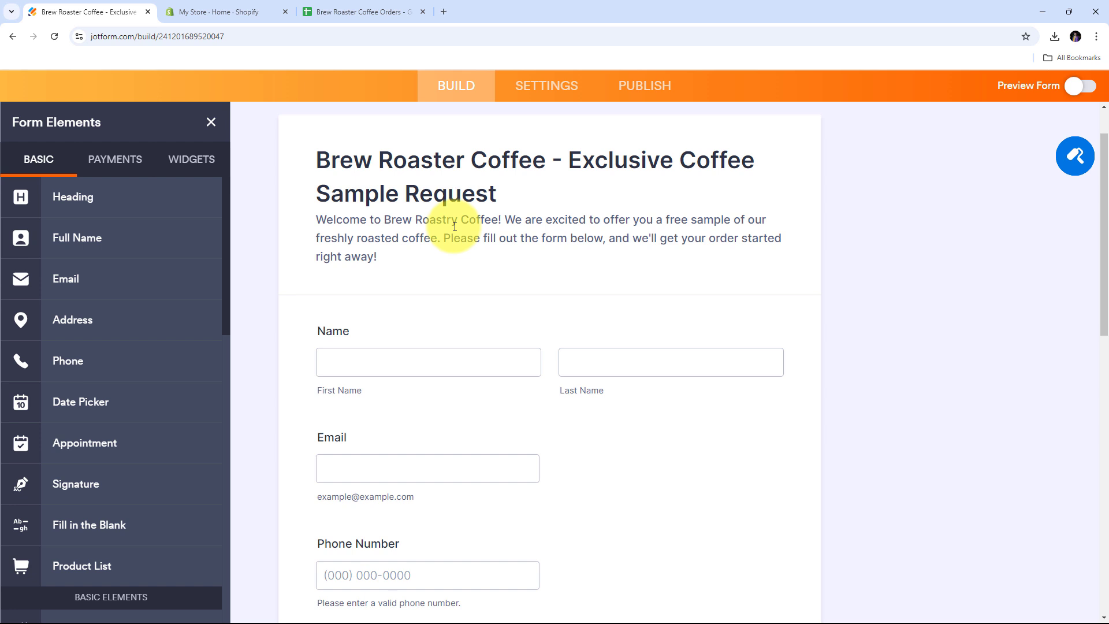
Review the Shopify store dashboard.
{"action": "scroll", "coordinate": [485, 248], "scroll_direction": "down", "scroll_amount": 1}
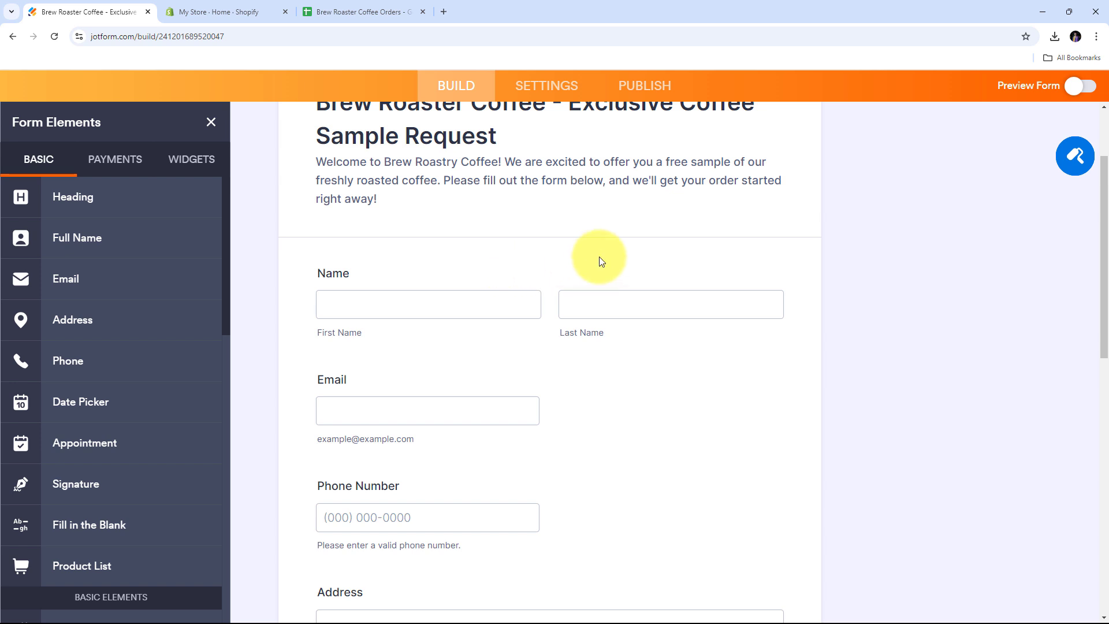
{"action": "scroll", "coordinate": [551, 256], "scroll_direction": "up", "scroll_amount": 2}
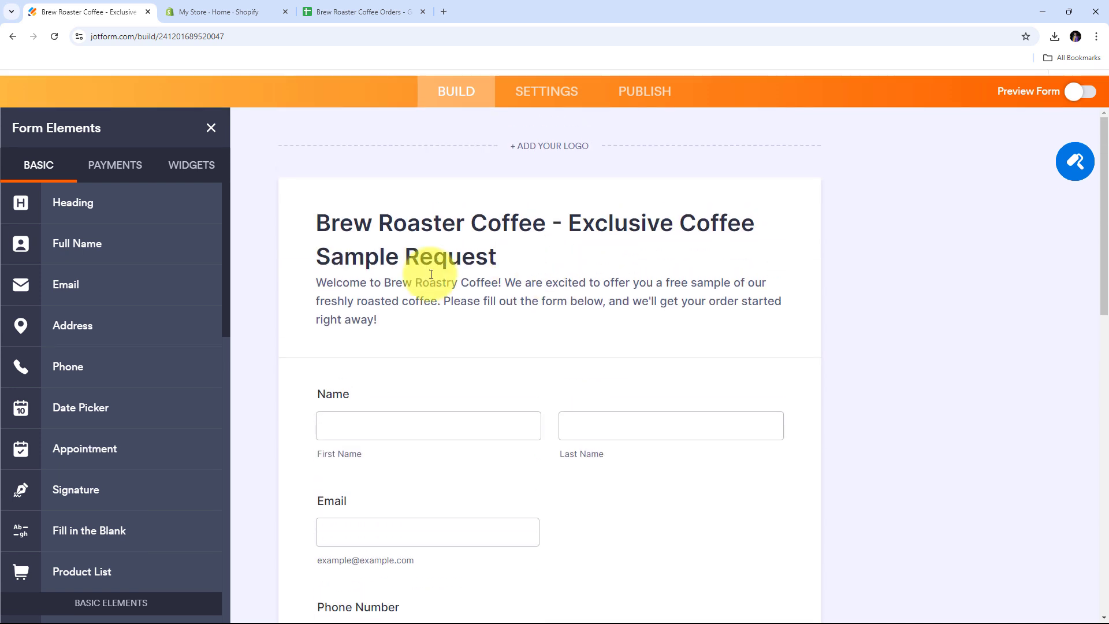
{"action": "scroll", "coordinate": [561, 281], "scroll_direction": "down", "scroll_amount": 1}
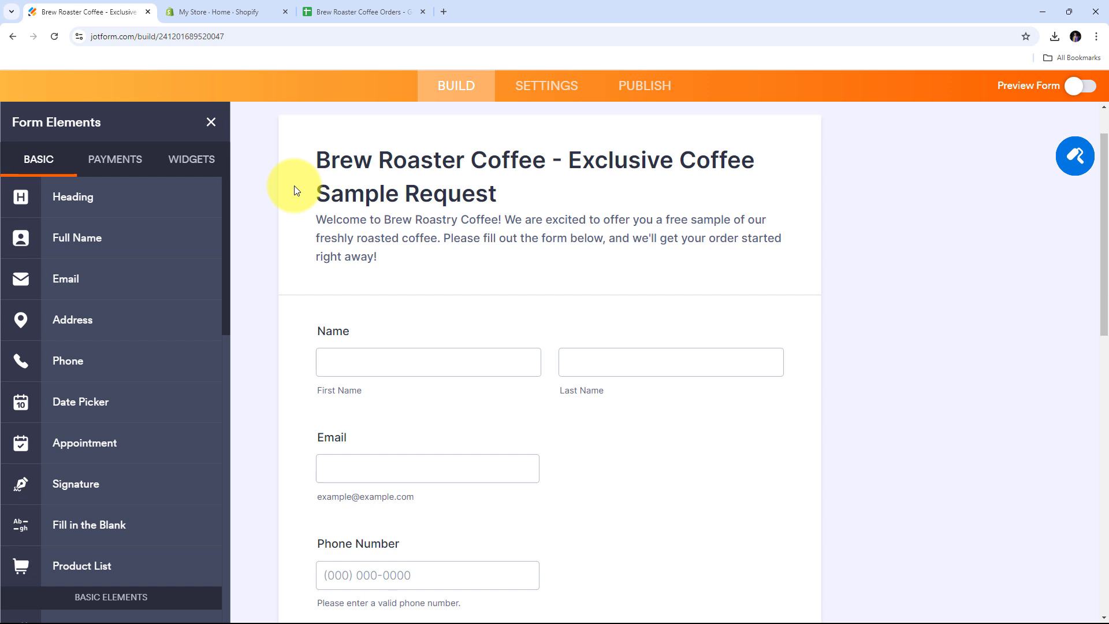
{"action": "scroll", "coordinate": [293, 186], "scroll_direction": "down", "scroll_amount": 1}
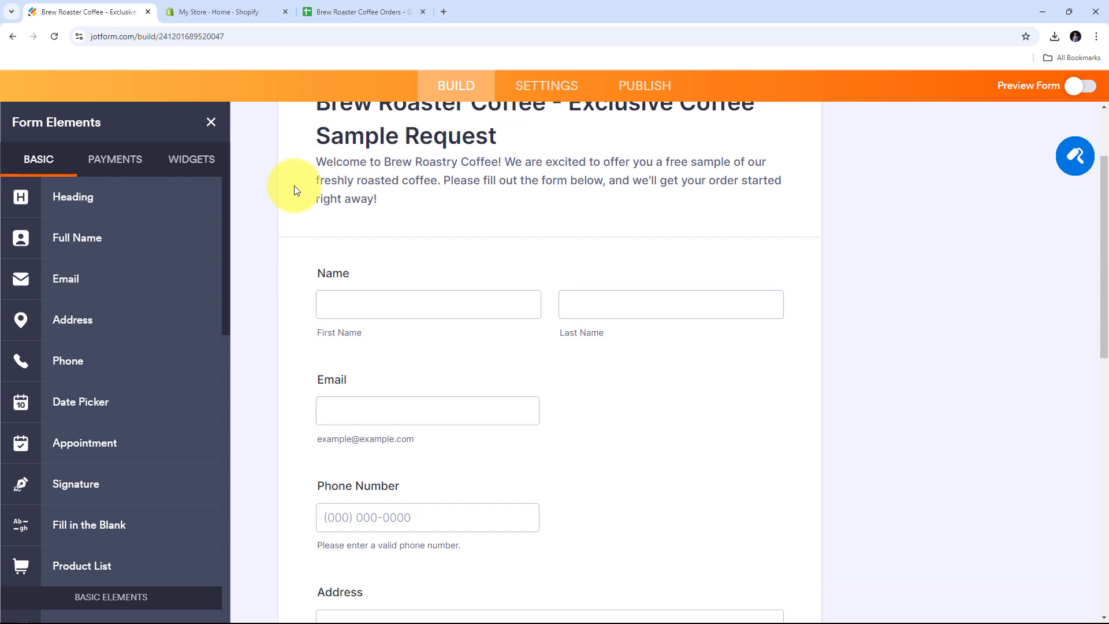
{"action": "scroll", "coordinate": [293, 185], "scroll_direction": "up", "scroll_amount": 1}
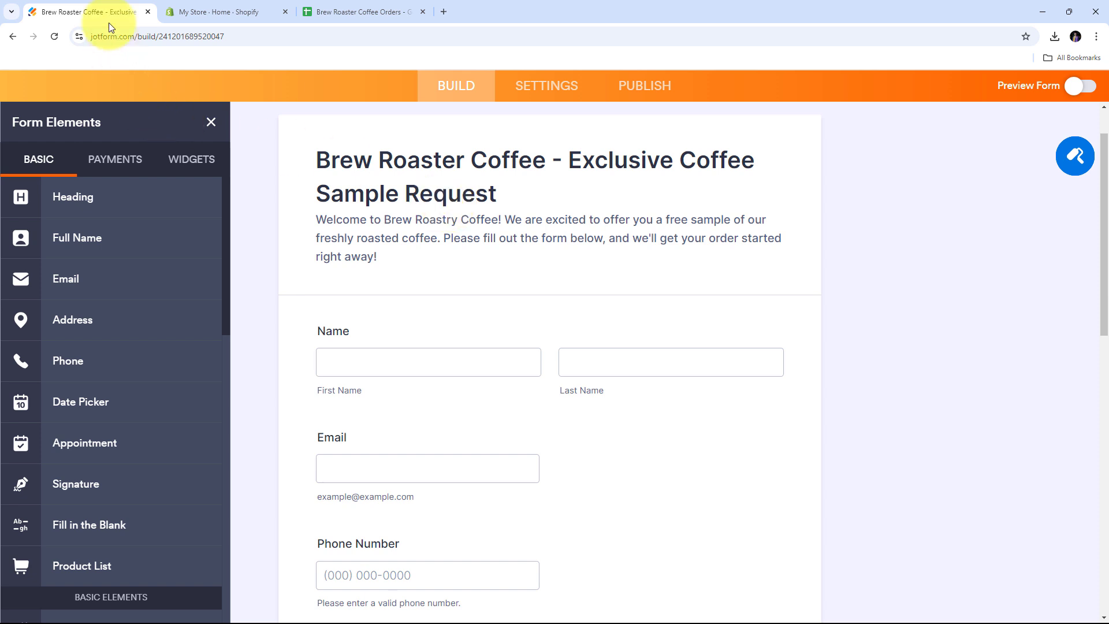
{"action": "left_click", "coordinate": [208, 11]}
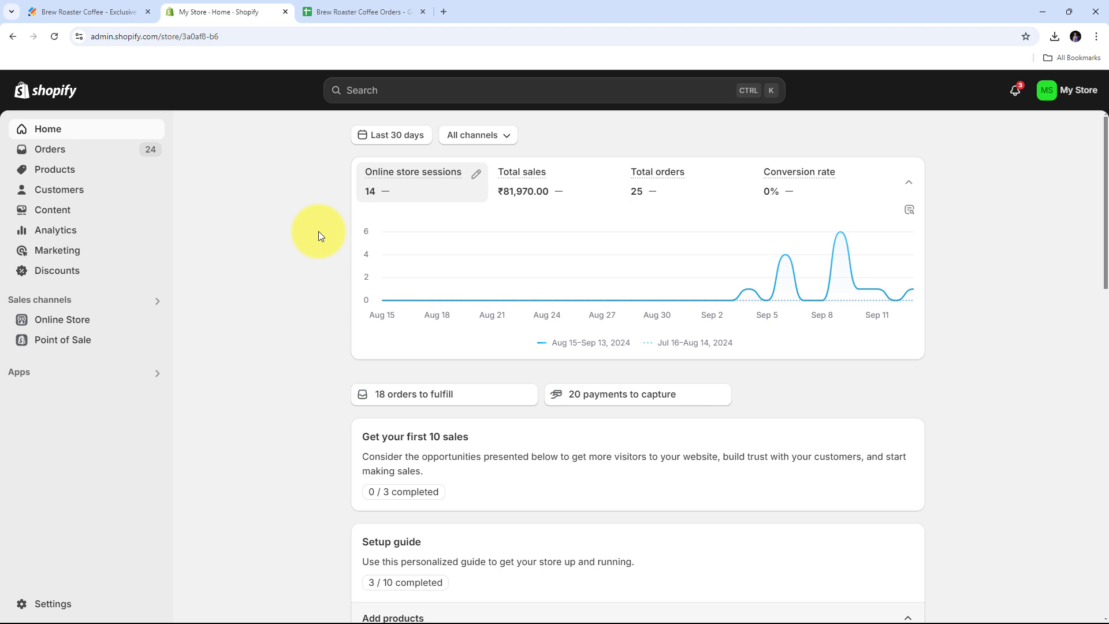
Check the next empty row in the Brew Roaster Coffee Orders sheet, then open a new blank tab.
{"action": "left_click", "coordinate": [342, 5]}
{"action": "left_click", "coordinate": [218, 284]}
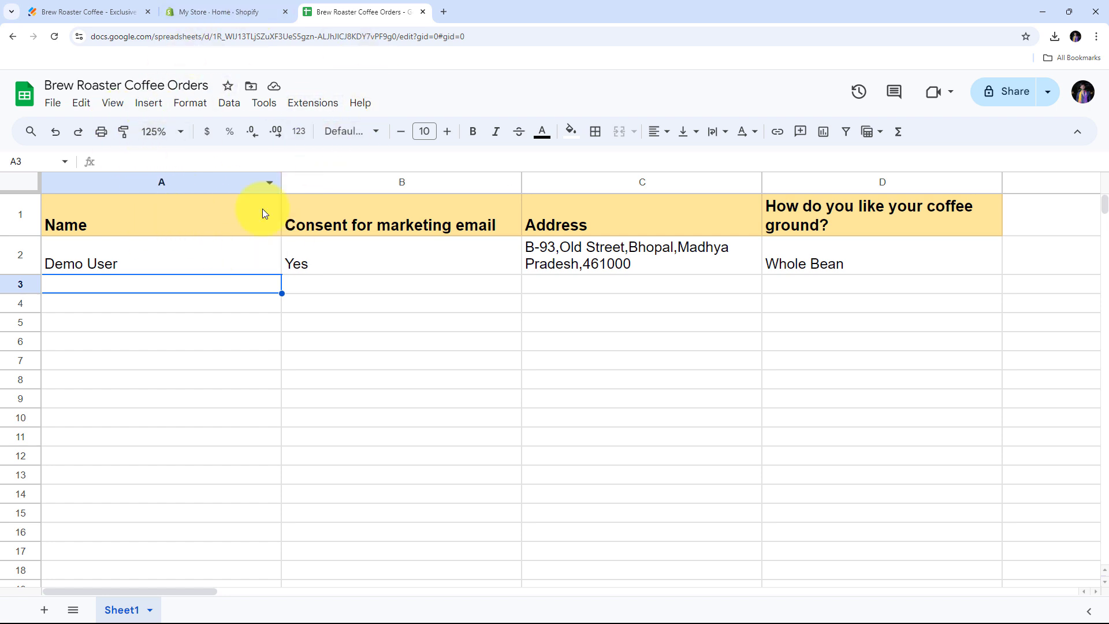
{"action": "left_click", "coordinate": [81, 12]}
{"action": "left_click", "coordinate": [243, 3]}
{"action": "left_click", "coordinate": [356, 5]}
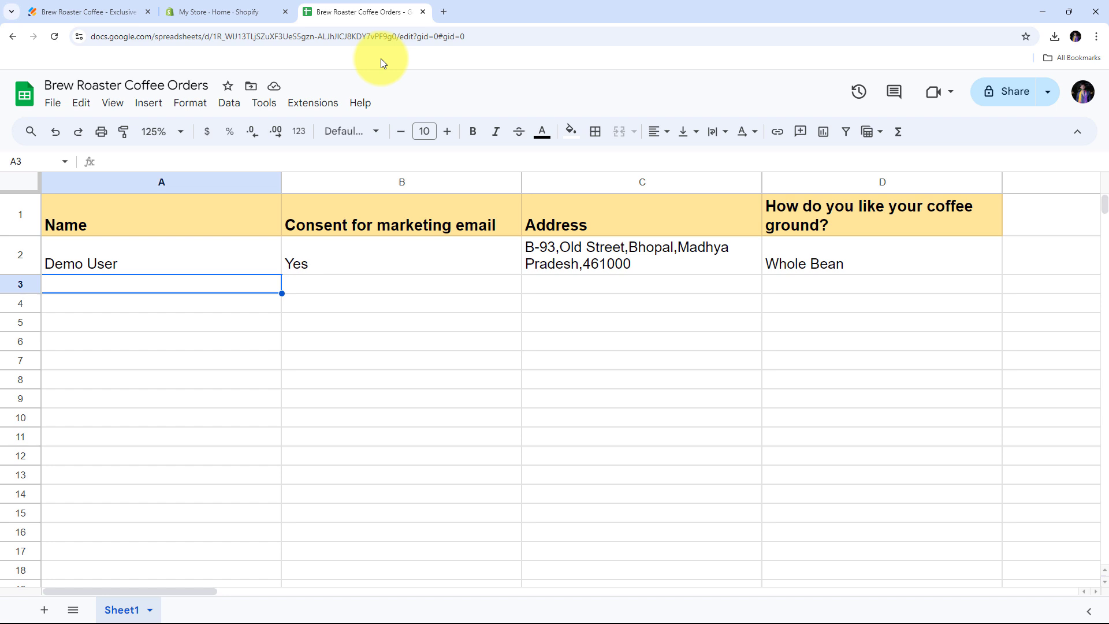
{"action": "left_click", "coordinate": [441, 17]}
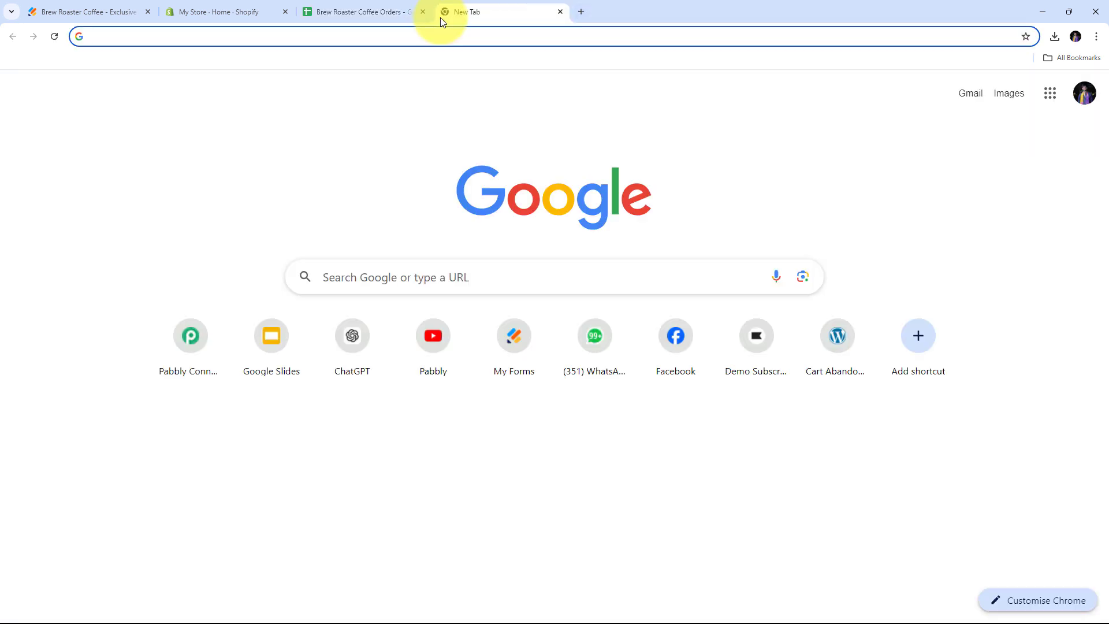
Load pabbly.com in the new browser tab.
{"action": "type", "text": "pabbl"}
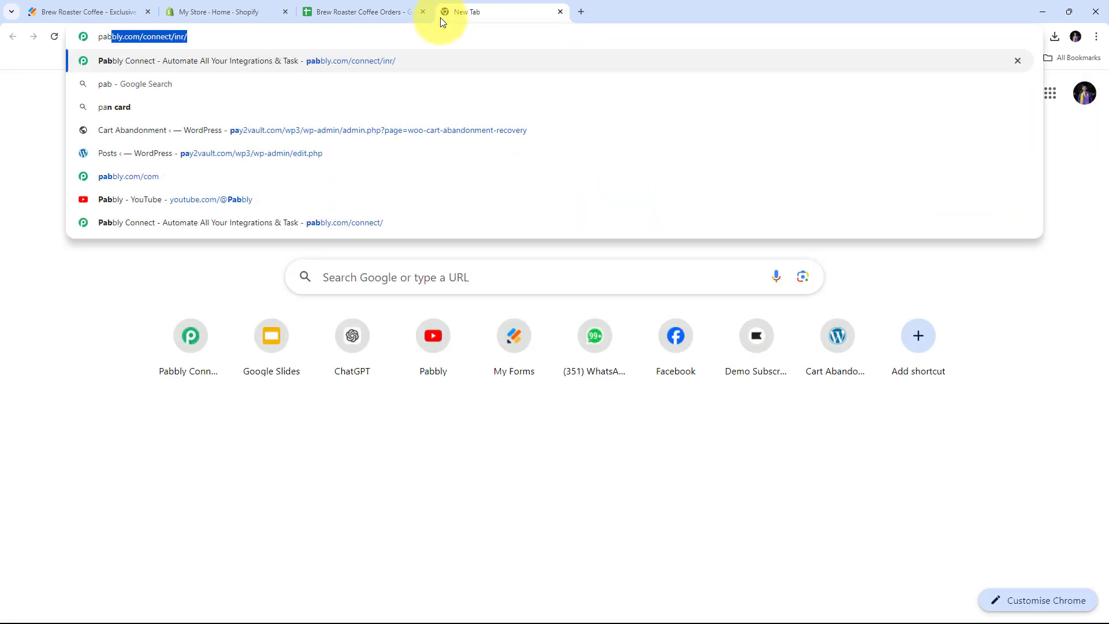
{"action": "type", "text": "y.com"}
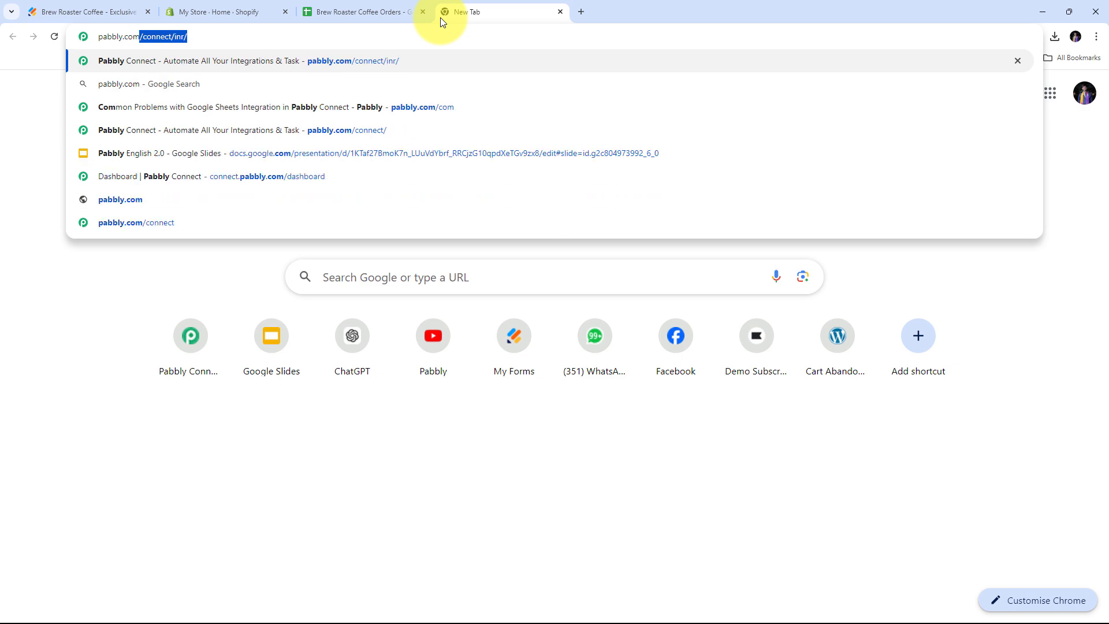
{"action": "key", "text": "Return"}
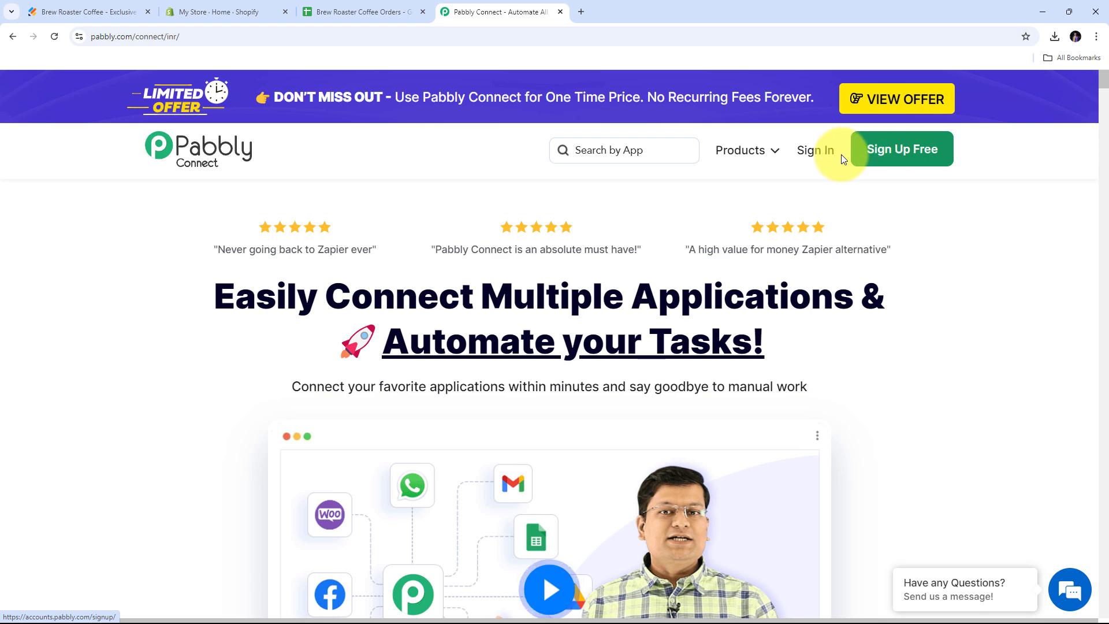
Sign in to Pabbly and launch Pabbly Connect from the All Pabbly Apps list.
{"action": "left_click", "coordinate": [812, 159]}
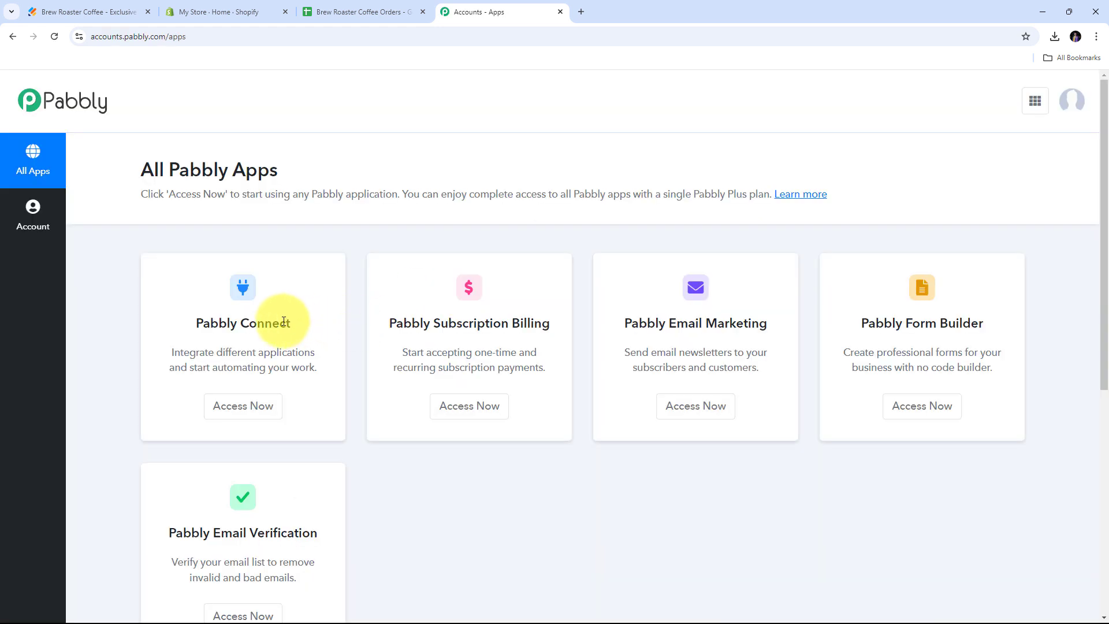
{"action": "scroll", "coordinate": [743, 289], "scroll_direction": "down", "scroll_amount": 1}
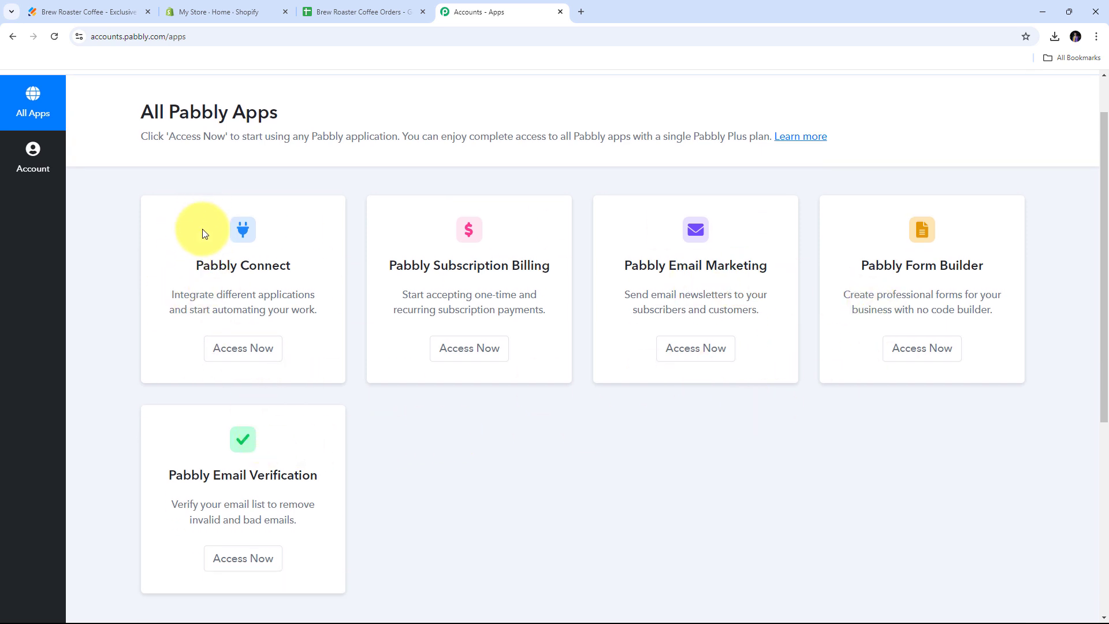
{"action": "left_click_drag", "start_coordinate": [197, 265], "coordinate": [299, 263]}
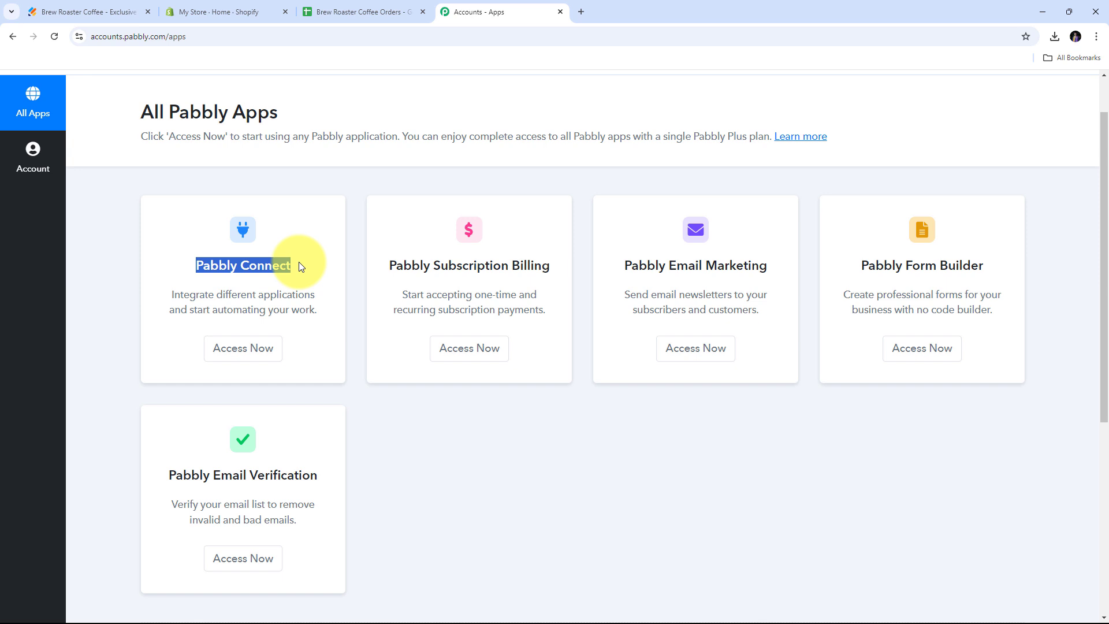
{"action": "left_click", "coordinate": [241, 350]}
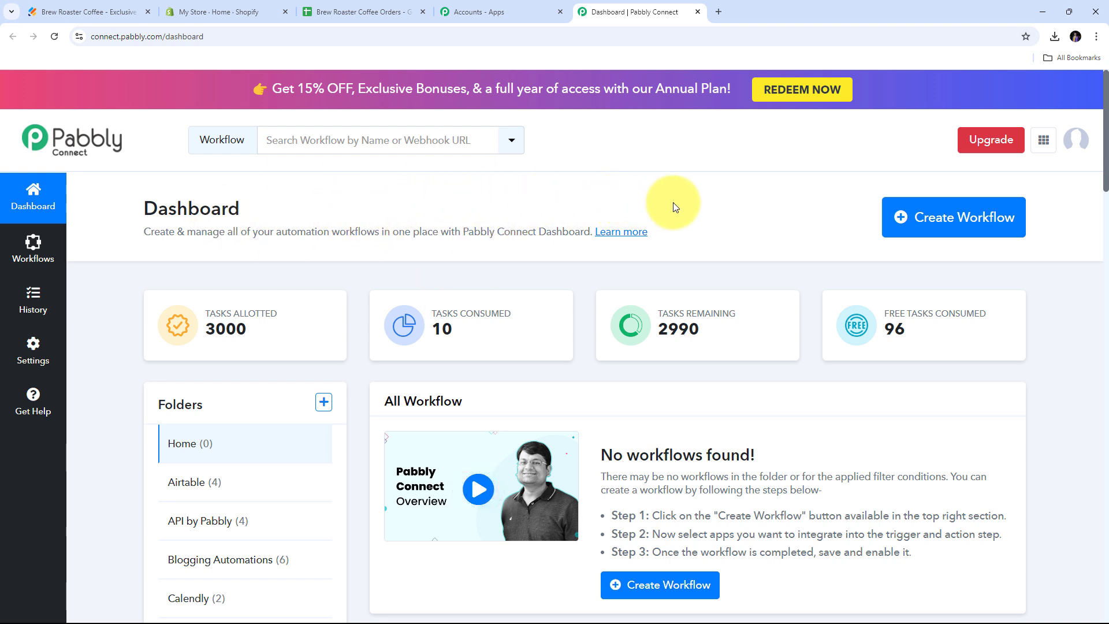
Create the workflow 'Create Shopify Order for Captured Webhook Response', keeping the Home folder.
{"action": "left_click", "coordinate": [927, 222]}
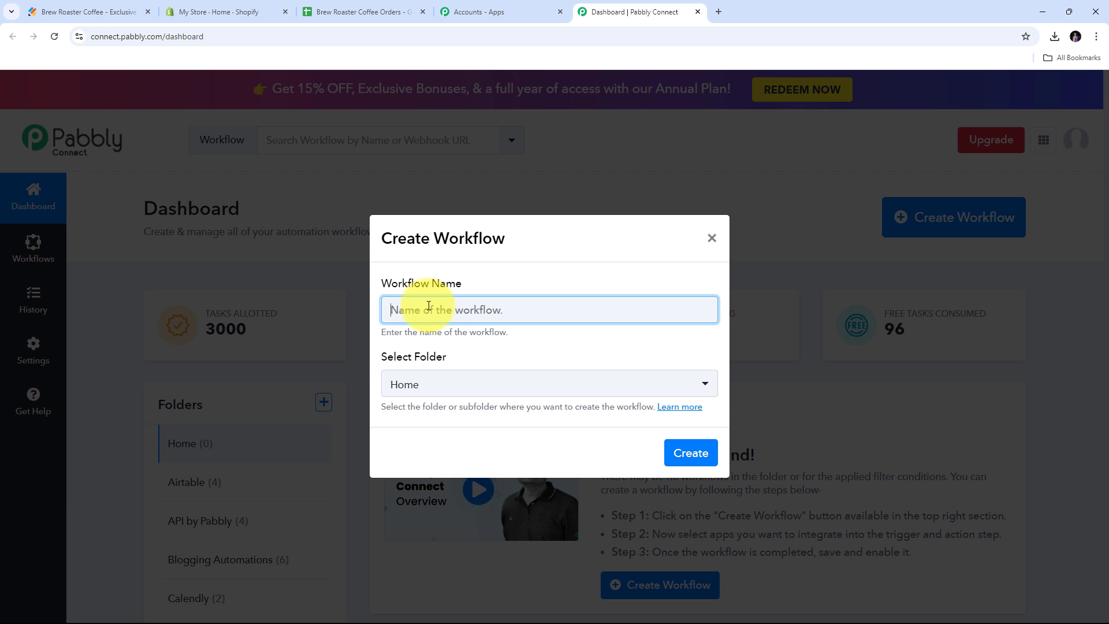
{"action": "type", "text": "Create Shopify Order for Captured Webhook Response"}
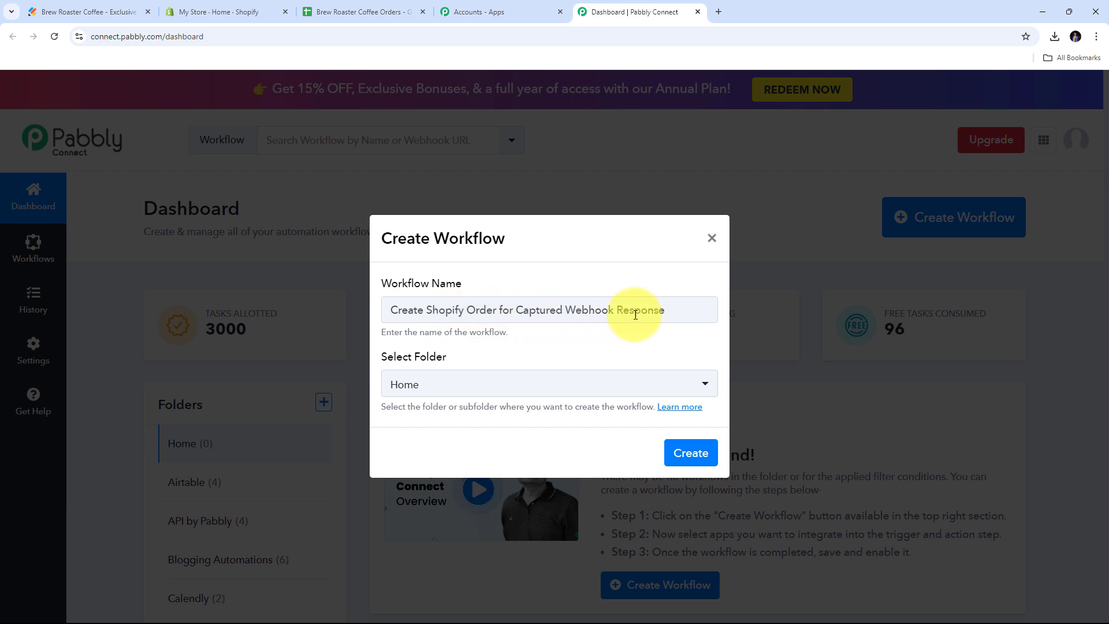
{"action": "left_click", "coordinate": [403, 372]}
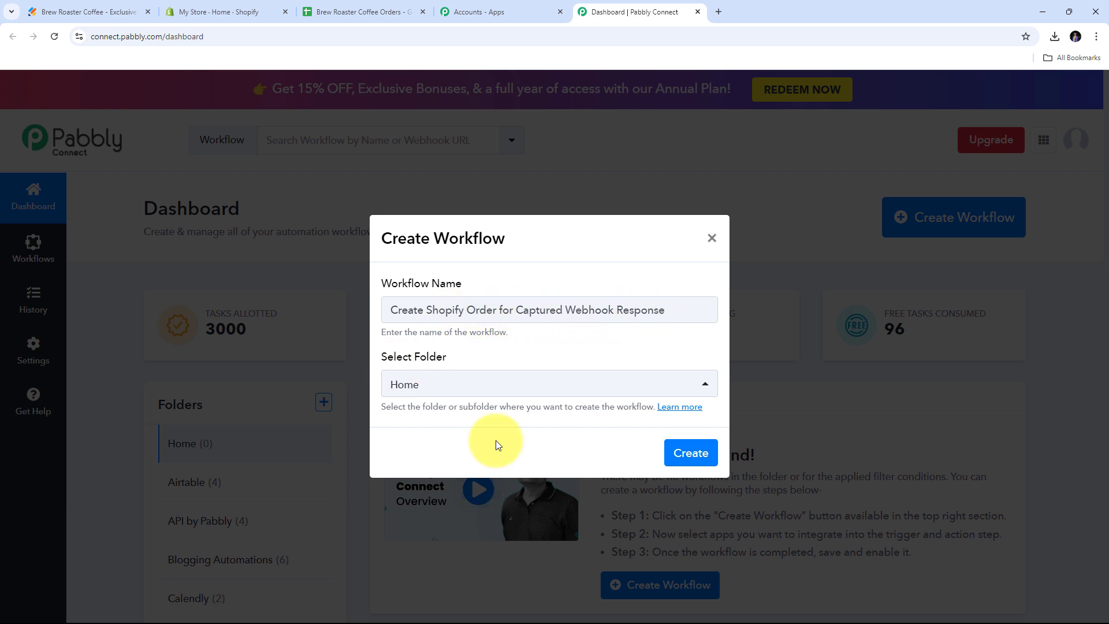
{"action": "left_click", "coordinate": [681, 451]}
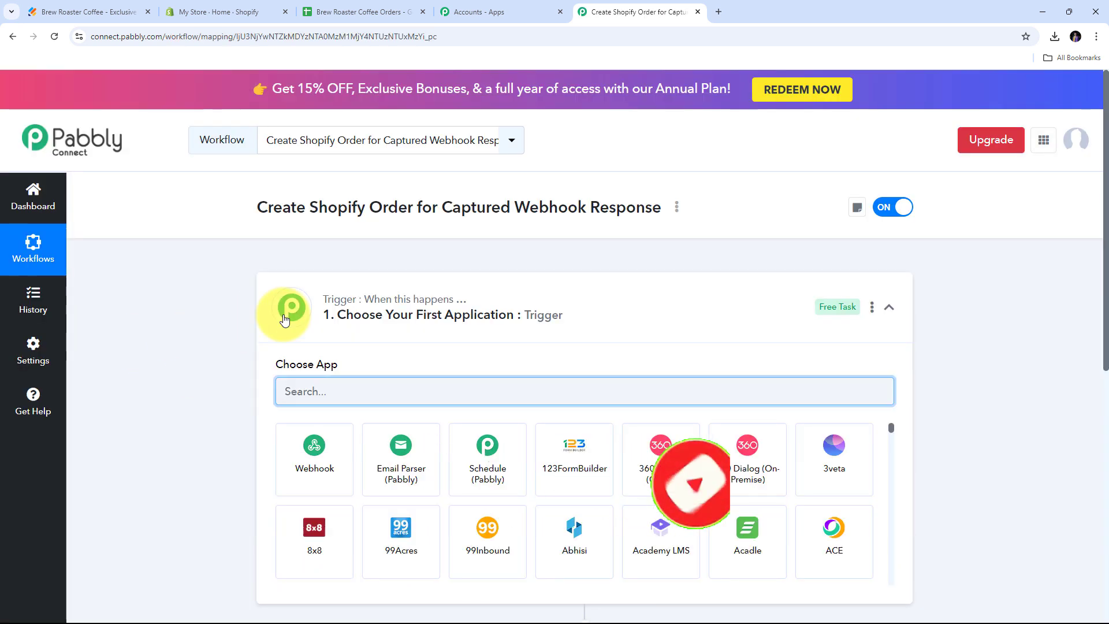
{"action": "scroll", "coordinate": [954, 280], "scroll_direction": "down", "scroll_amount": 4}
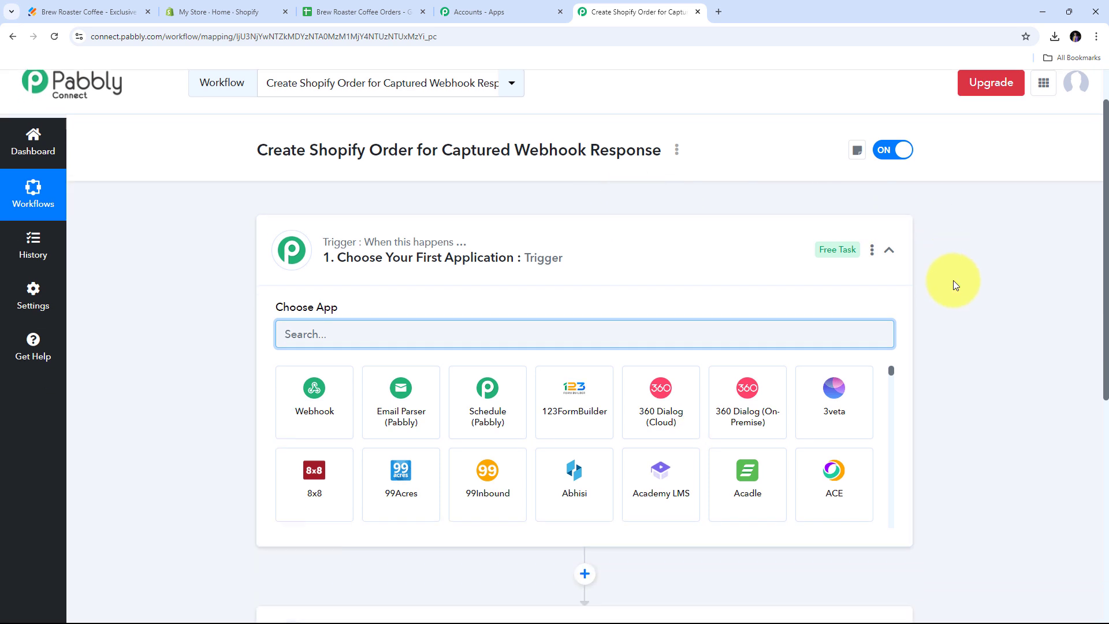
{"action": "scroll", "coordinate": [954, 280], "scroll_direction": "up", "scroll_amount": 1}
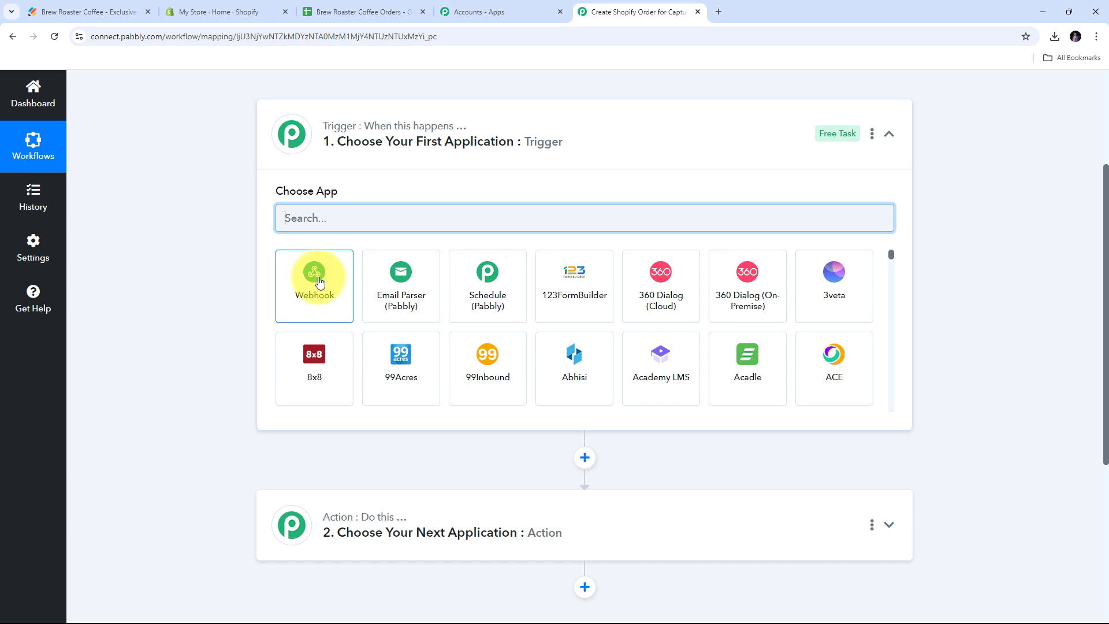
Set the trigger to Webhook with the Catch Webhook (Preferred) event.
{"action": "left_click", "coordinate": [319, 281]}
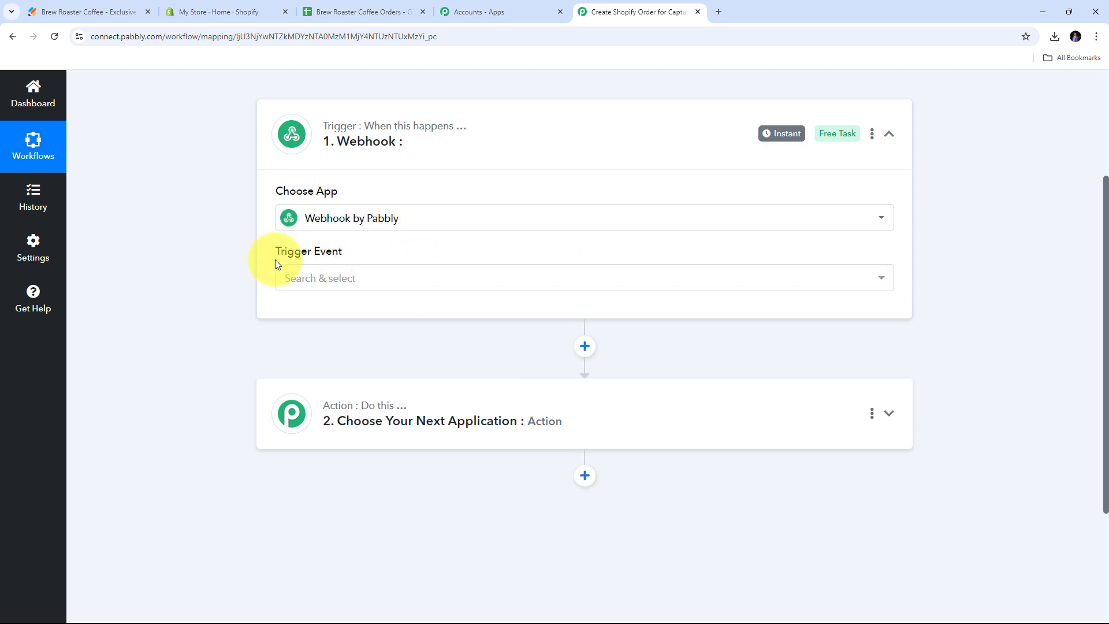
{"action": "left_click", "coordinate": [668, 279]}
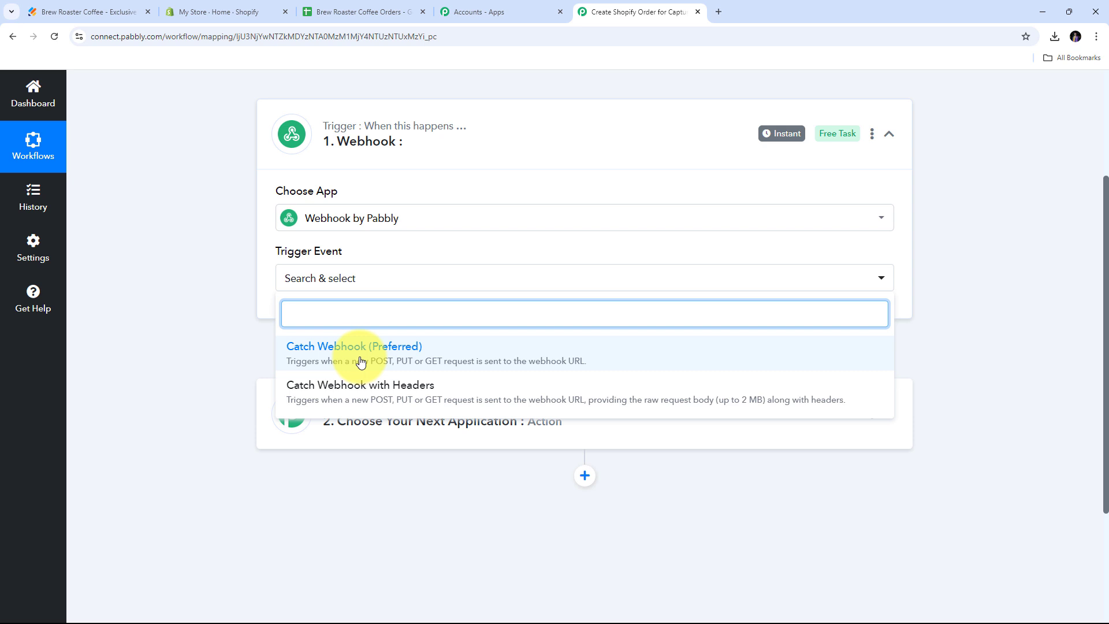
{"action": "left_click", "coordinate": [361, 362]}
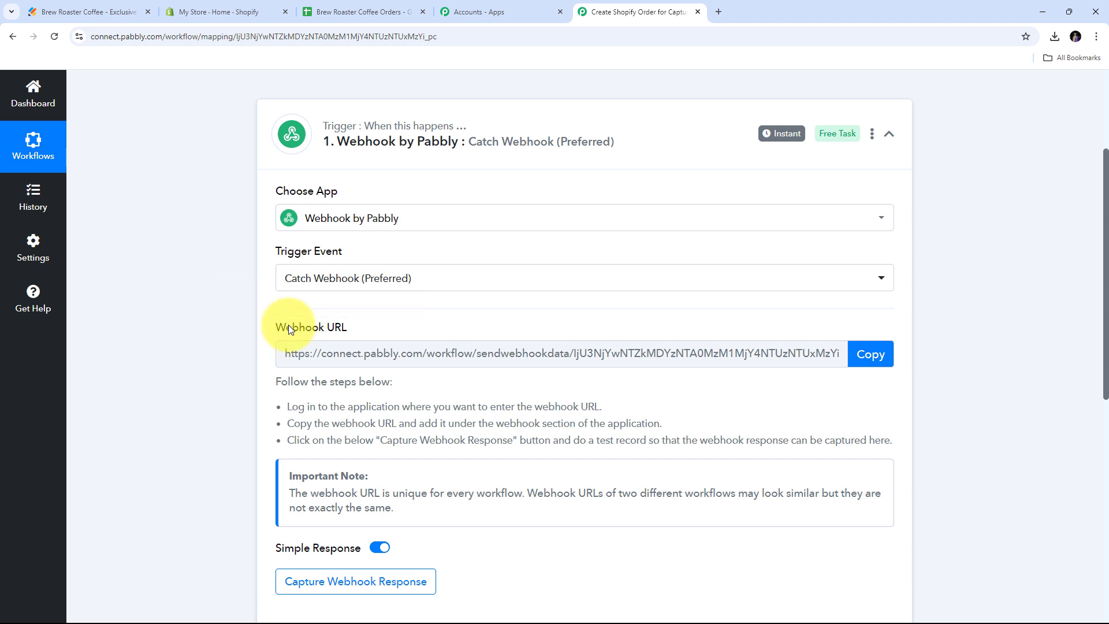
Copy the generated webhook URL and return to the Jotform form builder.
{"action": "left_click_drag", "start_coordinate": [289, 325], "coordinate": [448, 327]}
{"action": "mouse_move", "coordinate": [306, 327]}
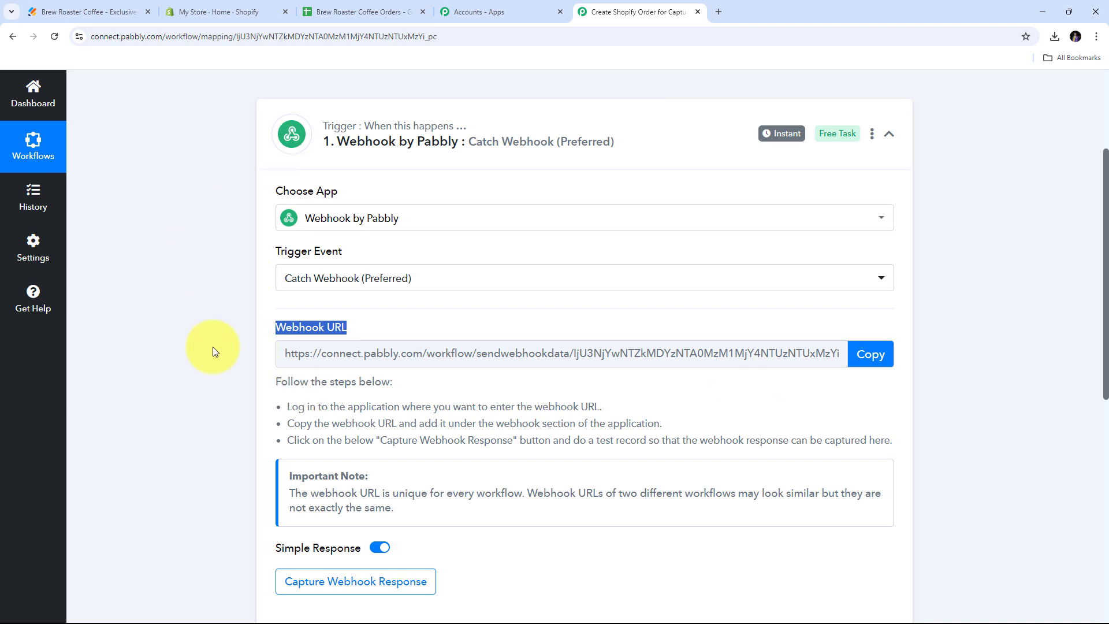
{"action": "left_click", "coordinate": [868, 357]}
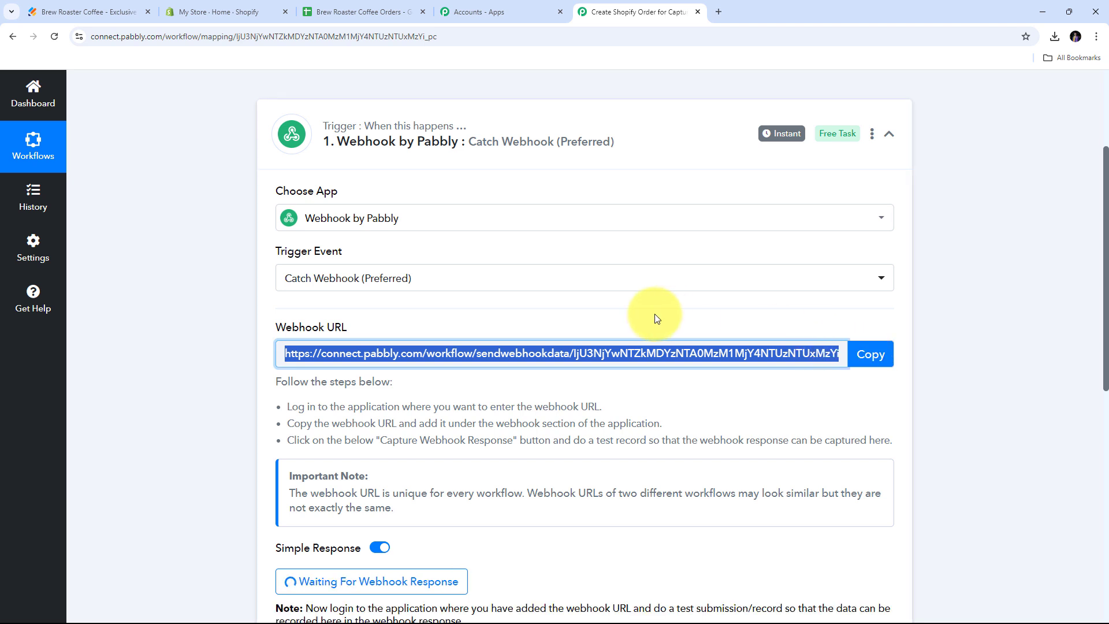
{"action": "left_click", "coordinate": [66, 12]}
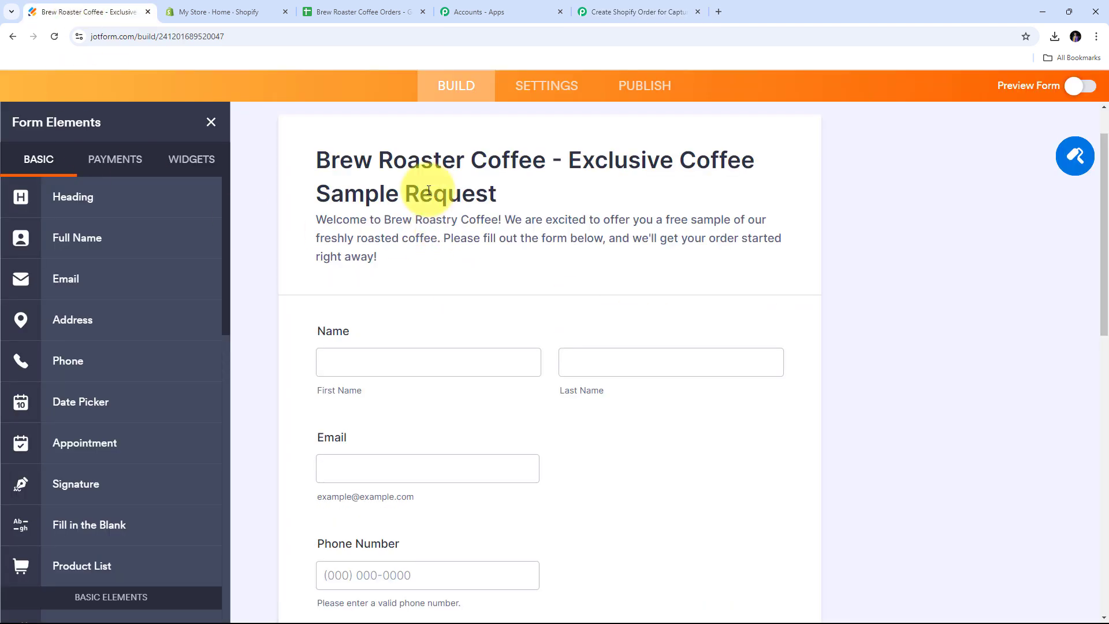
Find the WebHooks integration under the form's Settings > Integrations.
{"action": "scroll", "coordinate": [429, 190], "scroll_direction": "up", "scroll_amount": 3}
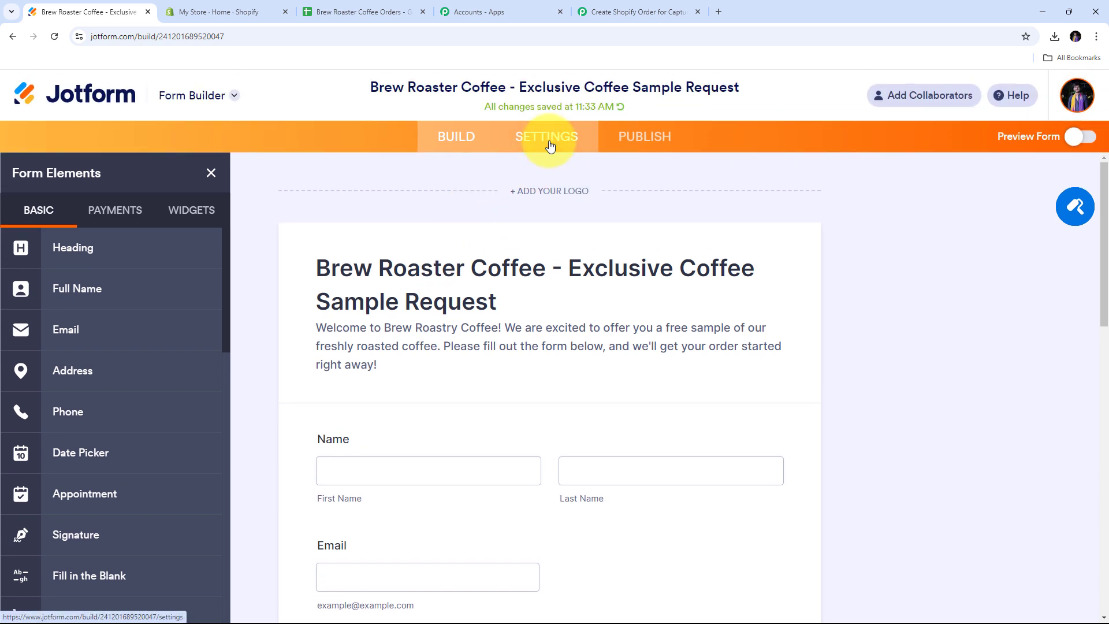
{"action": "left_click", "coordinate": [550, 146]}
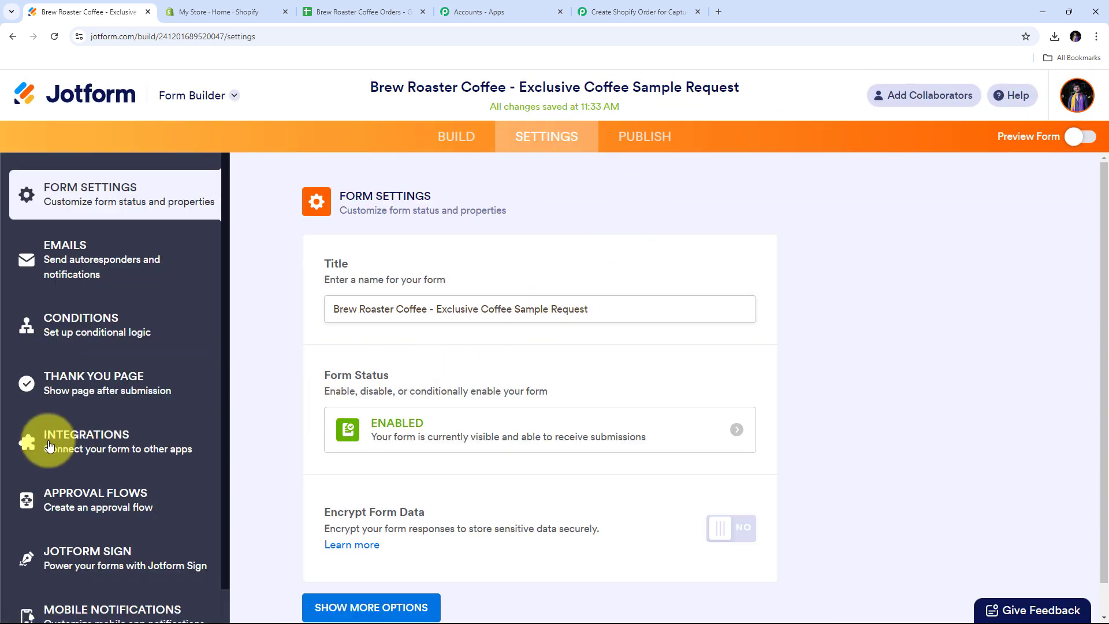
{"action": "left_click", "coordinate": [84, 448]}
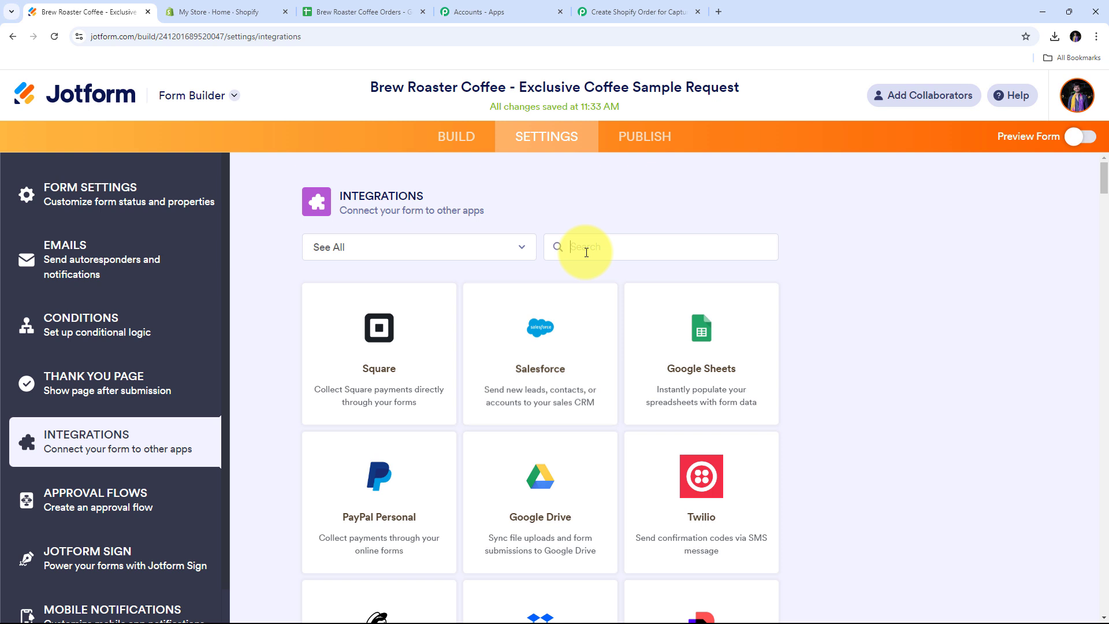
{"action": "type", "text": "webhook"}
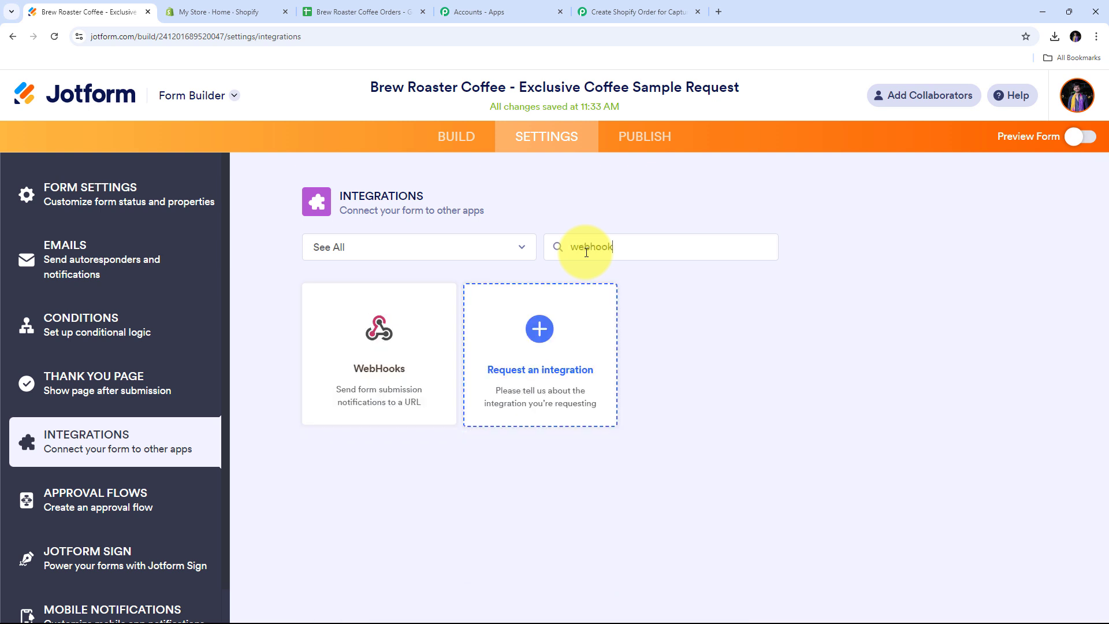
{"action": "left_click", "coordinate": [389, 348]}
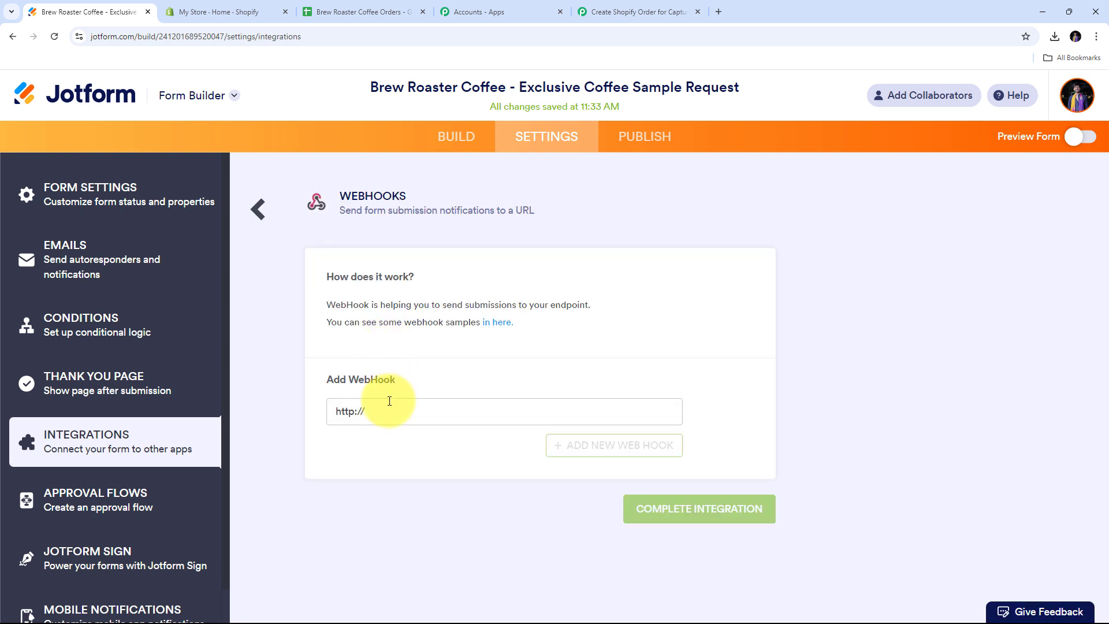
{"action": "left_click_drag", "start_coordinate": [363, 413], "coordinate": [336, 416]}
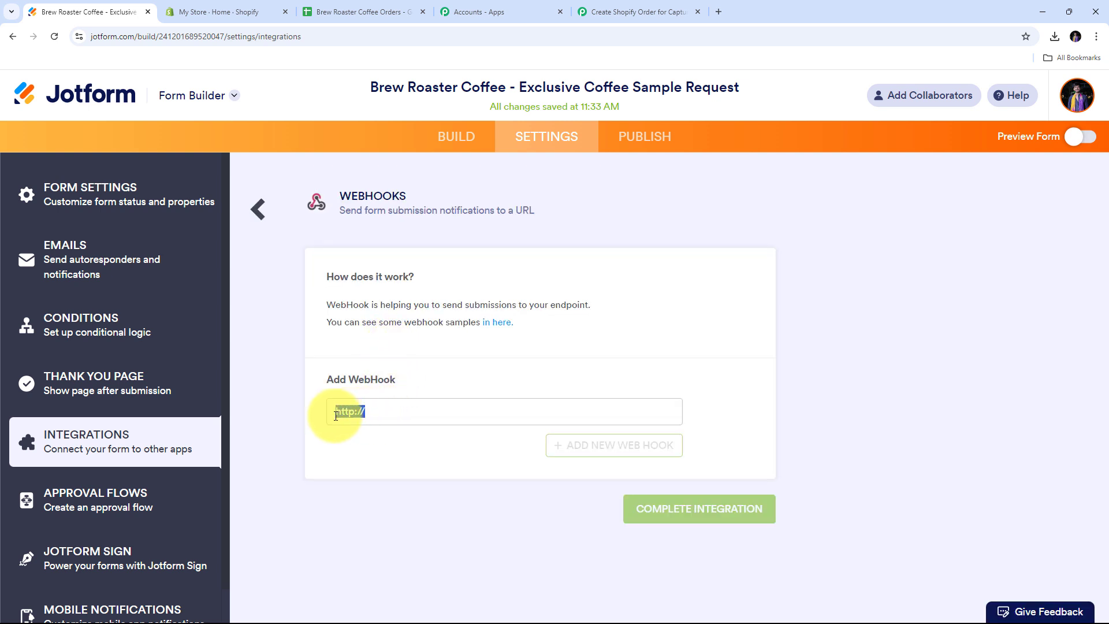
{"action": "key", "text": "BackSpace"}
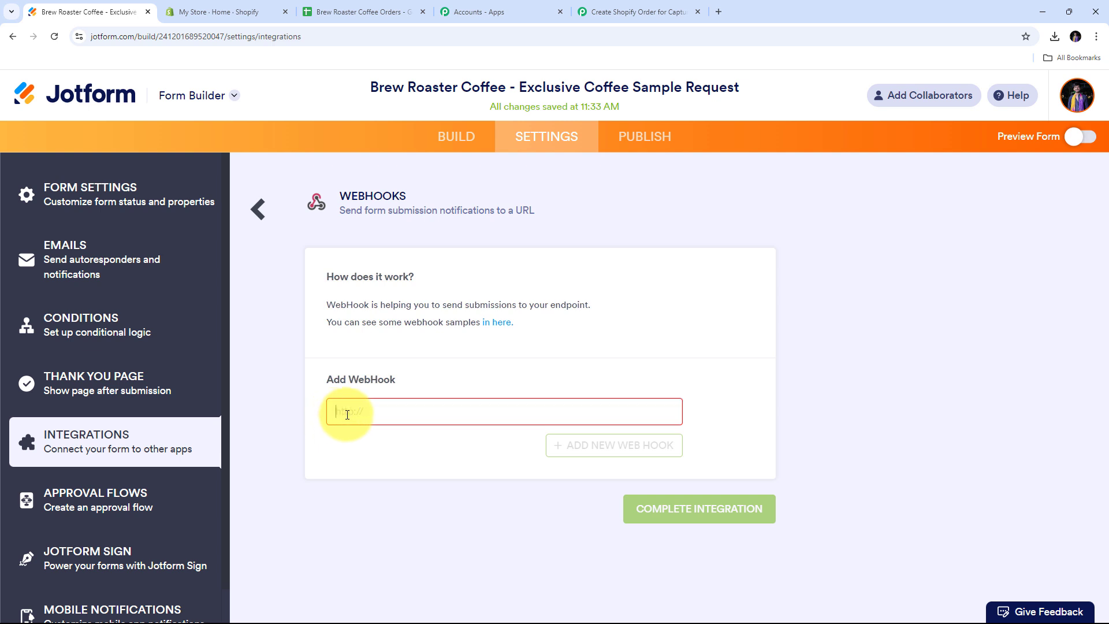
{"action": "right_click", "coordinate": [347, 412]}
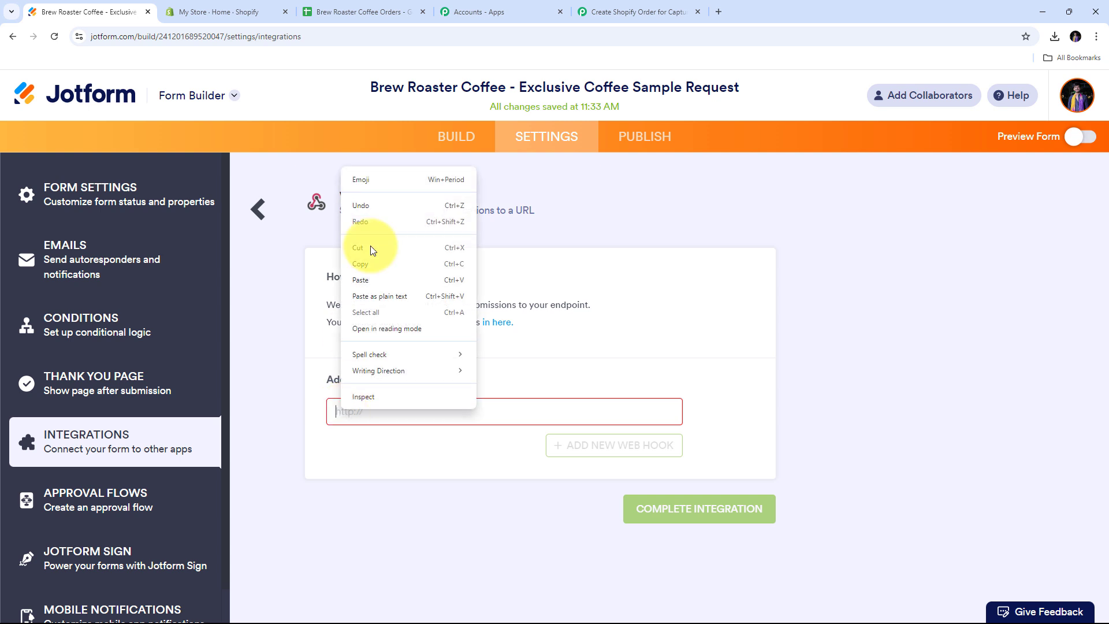
{"action": "left_click", "coordinate": [358, 279]}
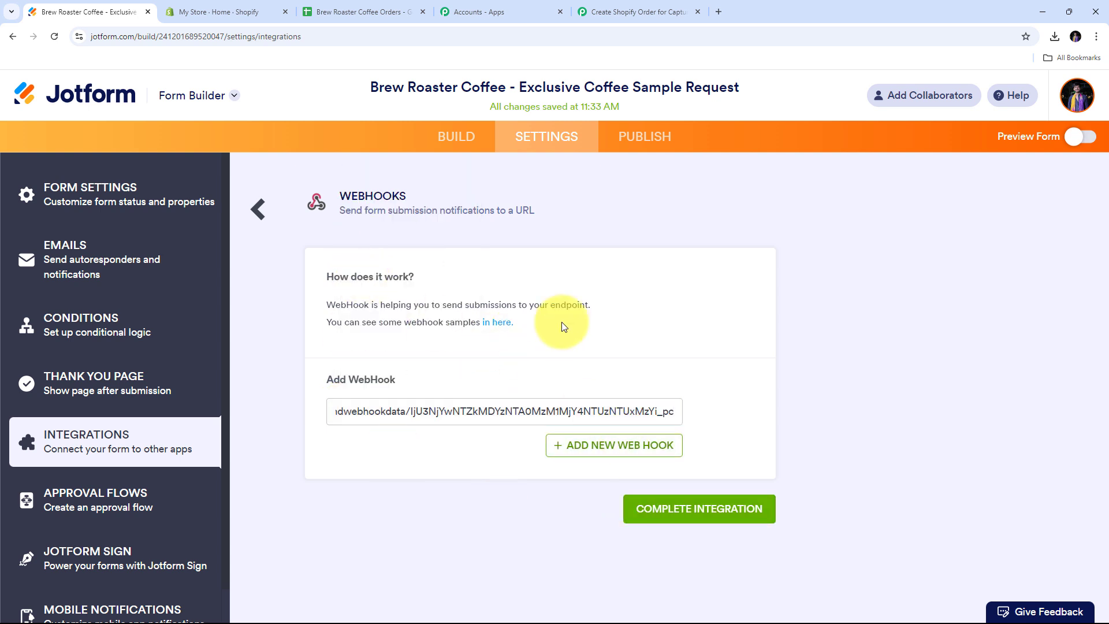
{"action": "left_click", "coordinate": [695, 513]}
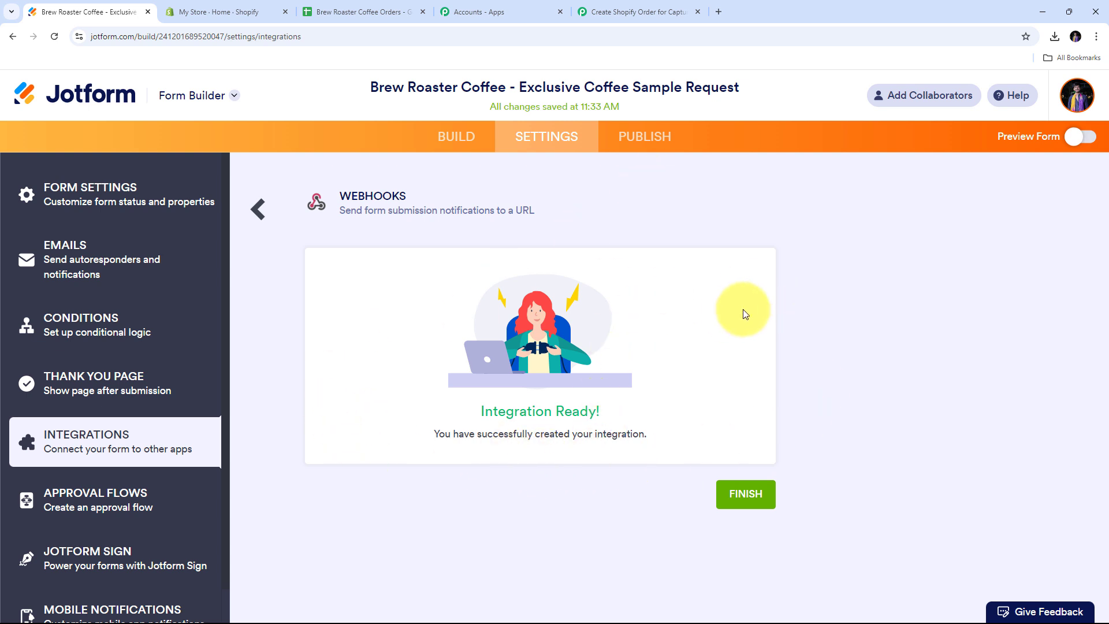
{"action": "left_click", "coordinate": [745, 494]}
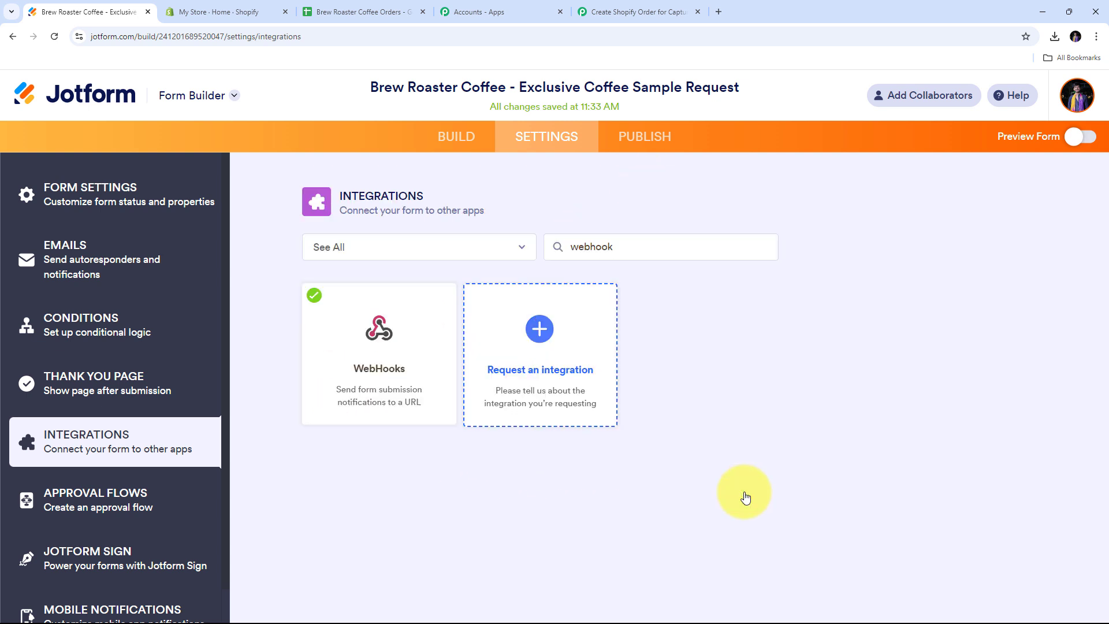
Publish the sample request form and open its direct link in a new tab.
{"action": "left_click", "coordinate": [616, 11]}
{"action": "scroll", "coordinate": [674, 280], "scroll_direction": "down", "scroll_amount": 3}
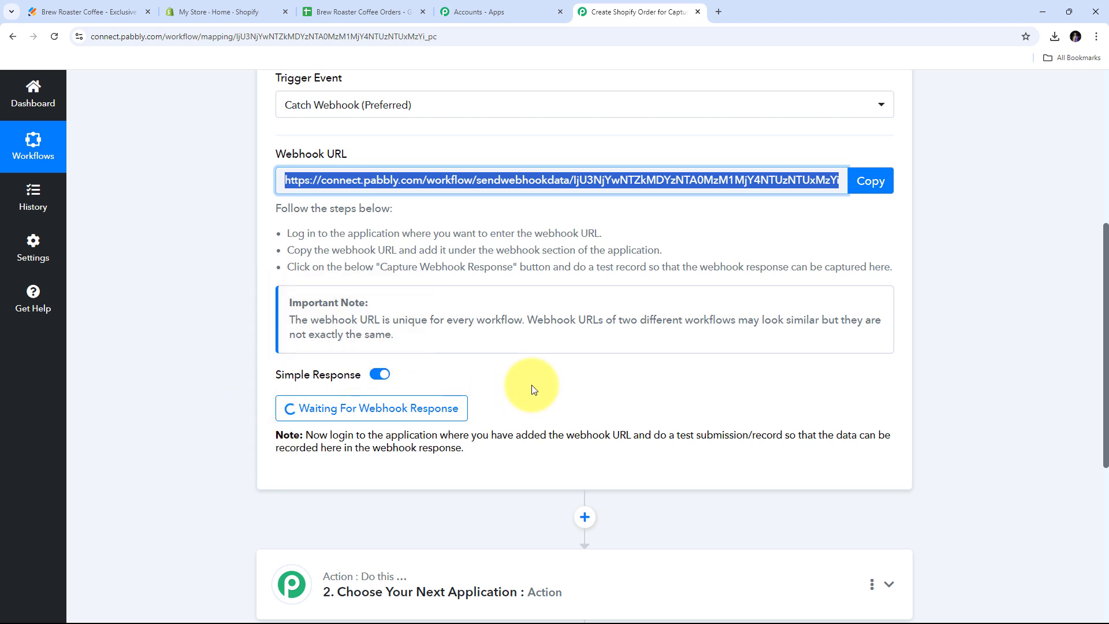
{"action": "left_click", "coordinate": [62, 8]}
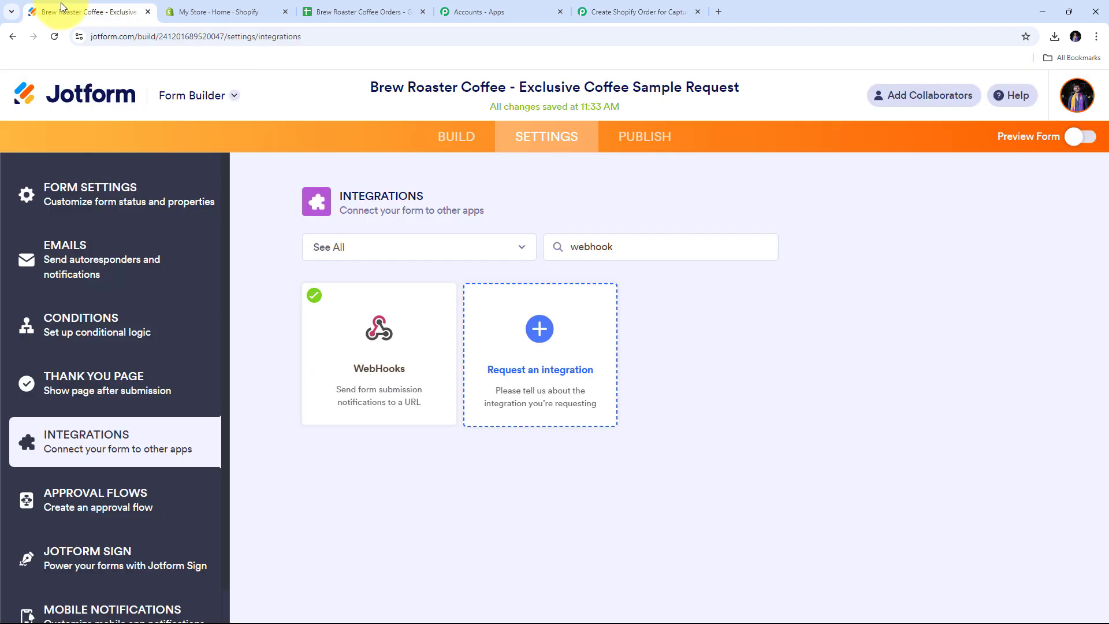
{"action": "left_click", "coordinate": [638, 141]}
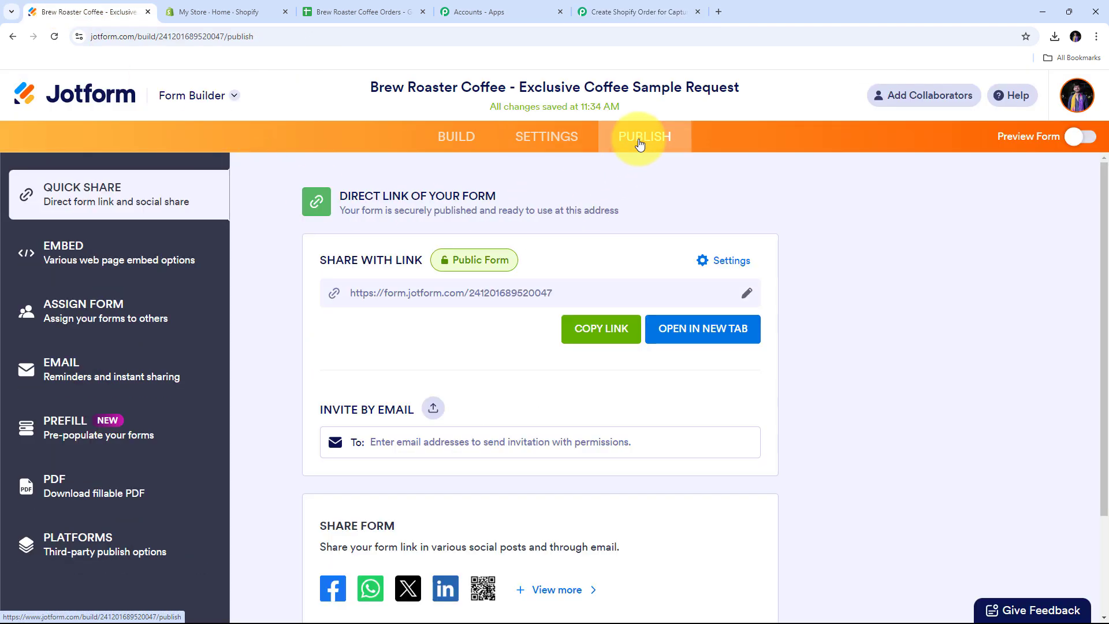
{"action": "left_click", "coordinate": [685, 339]}
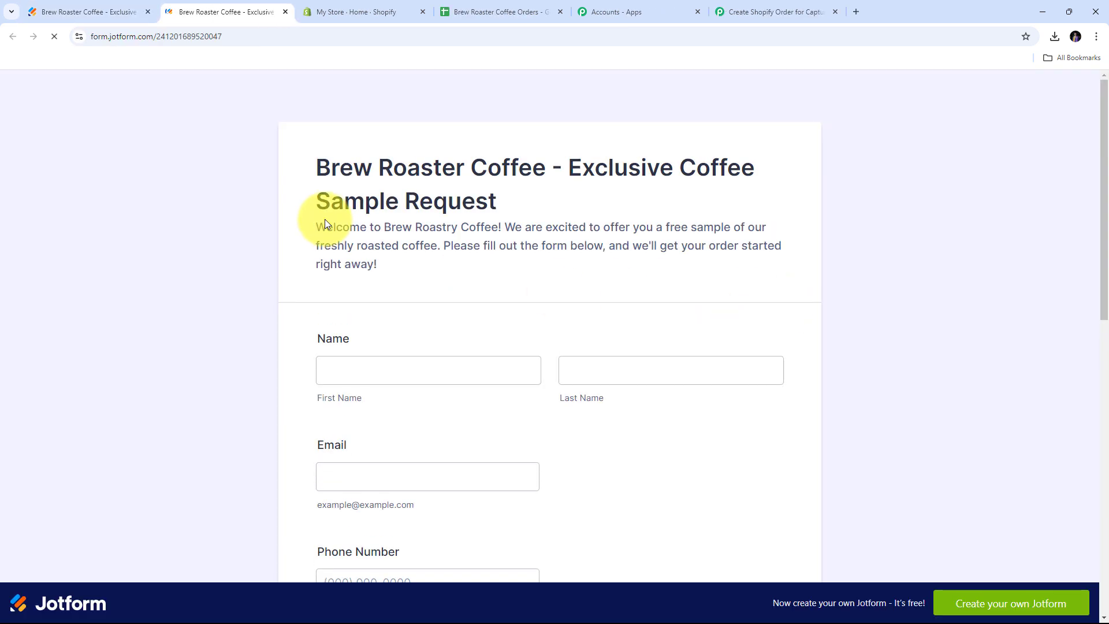
{"action": "scroll", "coordinate": [820, 224], "scroll_direction": "down", "scroll_amount": 2}
{"action": "scroll", "coordinate": [804, 225], "scroll_direction": "up", "scroll_amount": 2}
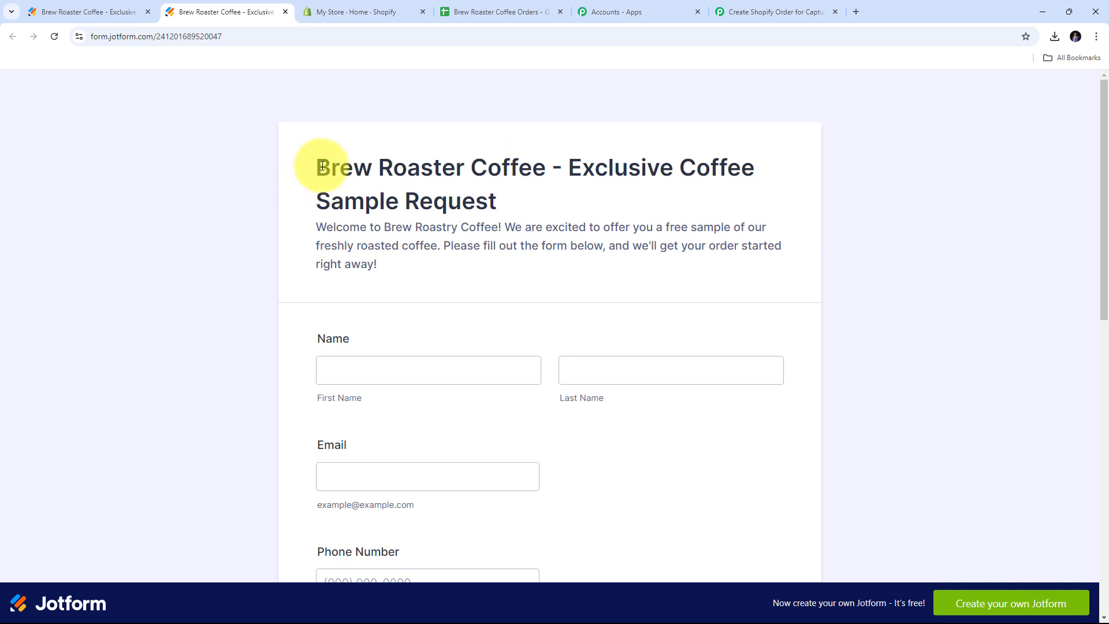
{"action": "scroll", "coordinate": [535, 171], "scroll_direction": "down", "scroll_amount": 2}
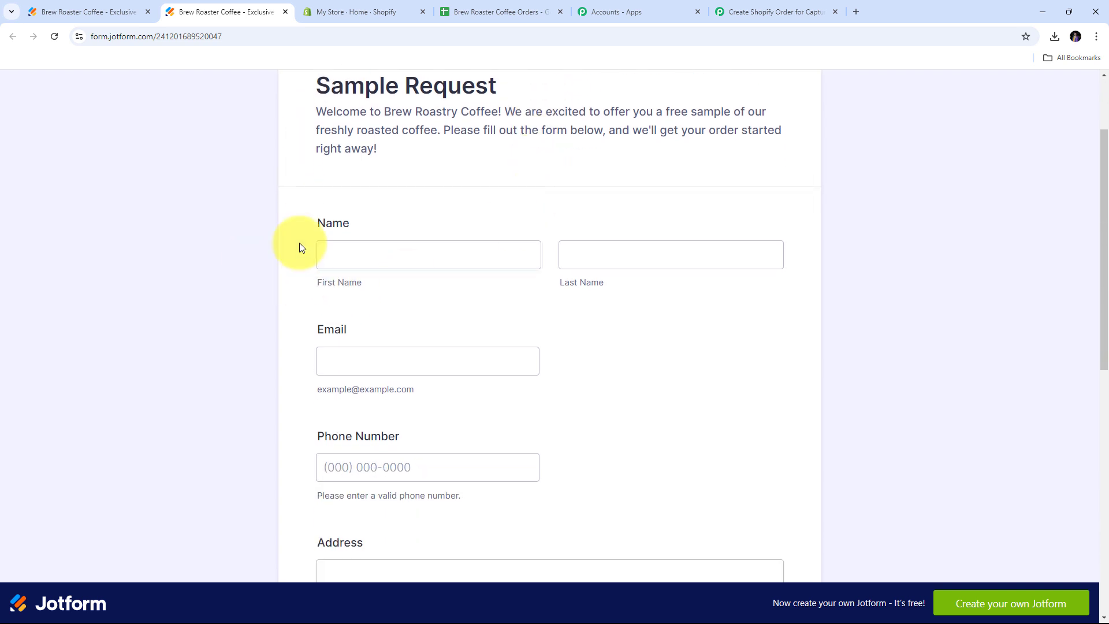
Fill in the respondent's first and last name, e-mail and phone number.
{"action": "scroll", "coordinate": [719, 320], "scroll_direction": "down", "scroll_amount": 2}
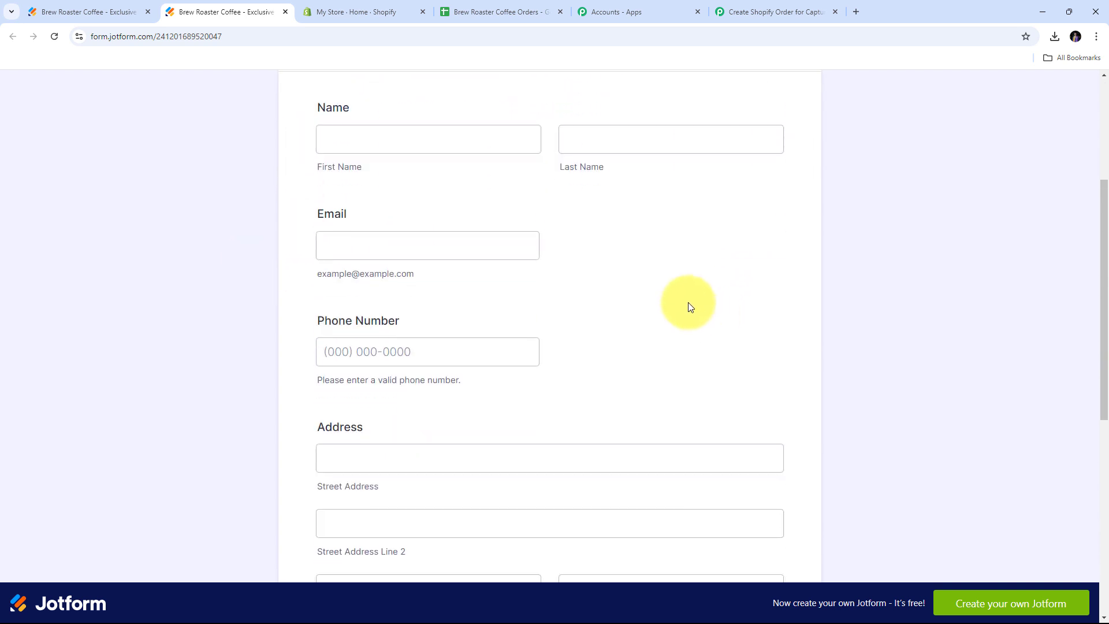
{"action": "scroll", "coordinate": [688, 303], "scroll_direction": "down", "scroll_amount": 2}
{"action": "scroll", "coordinate": [689, 303], "scroll_direction": "up", "scroll_amount": 3}
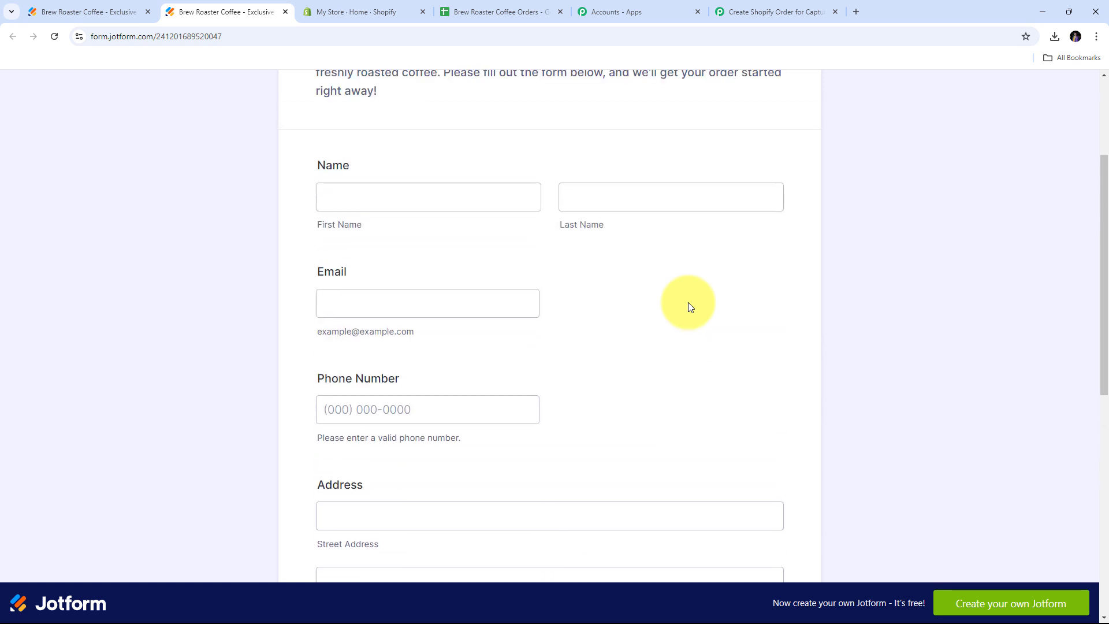
{"action": "scroll", "coordinate": [688, 303], "scroll_direction": "down", "scroll_amount": 6}
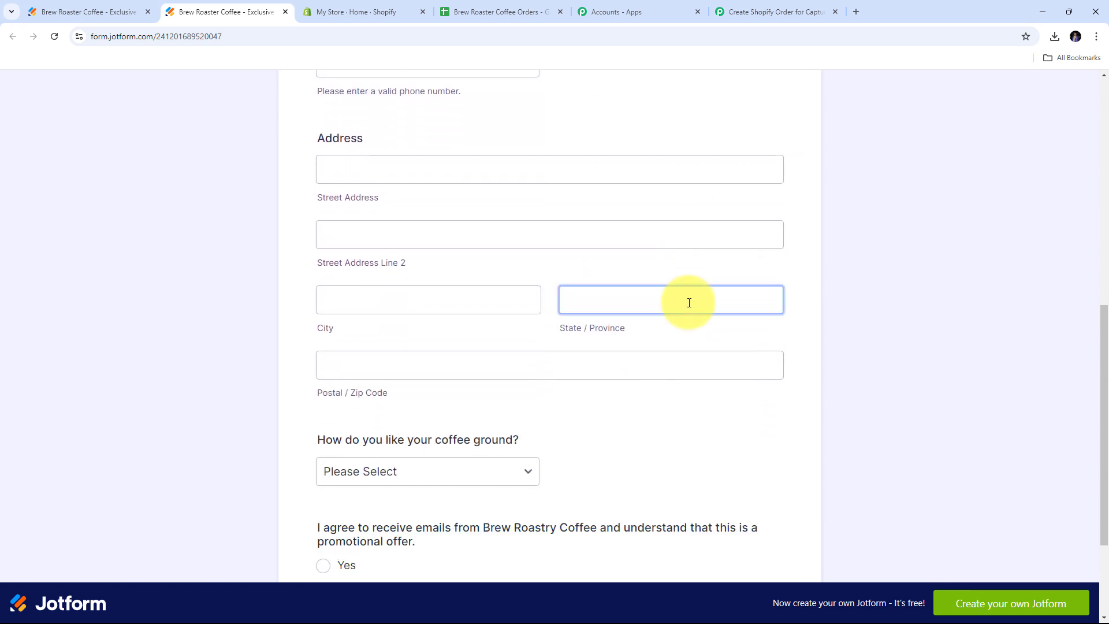
{"action": "scroll", "coordinate": [688, 303], "scroll_direction": "up", "scroll_amount": 7}
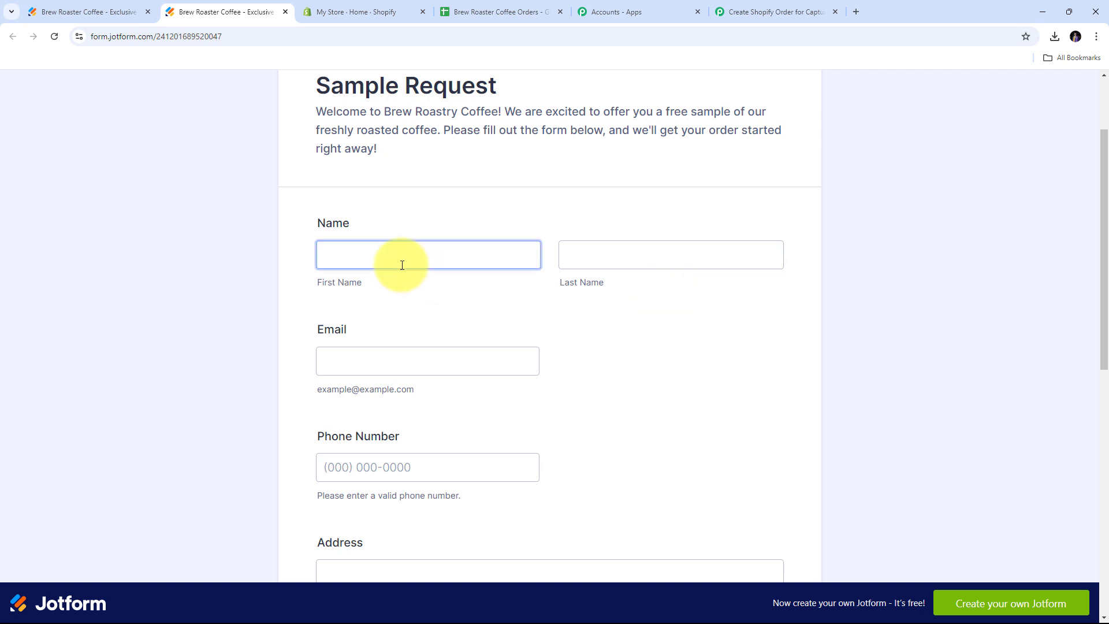
{"action": "left_click", "coordinate": [401, 262]}
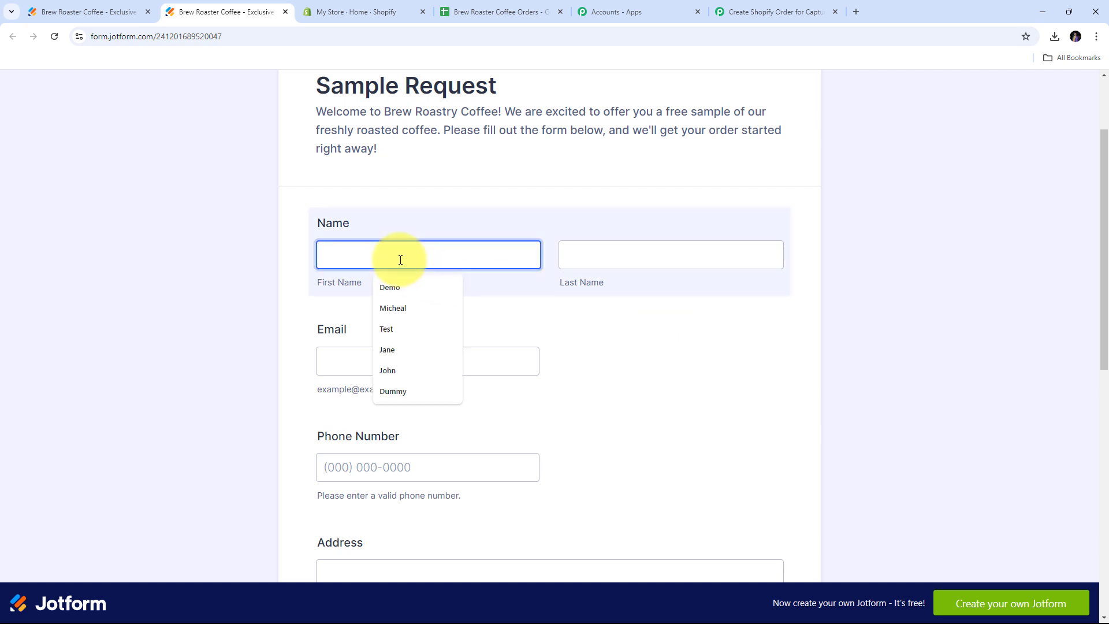
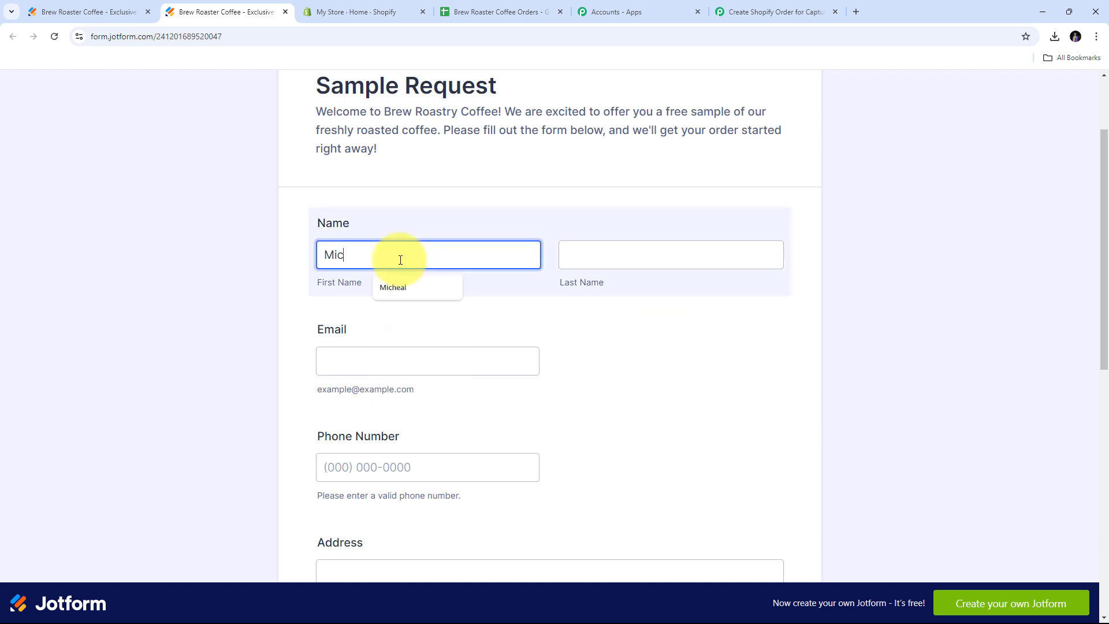
{"action": "key", "text": "Tab"}
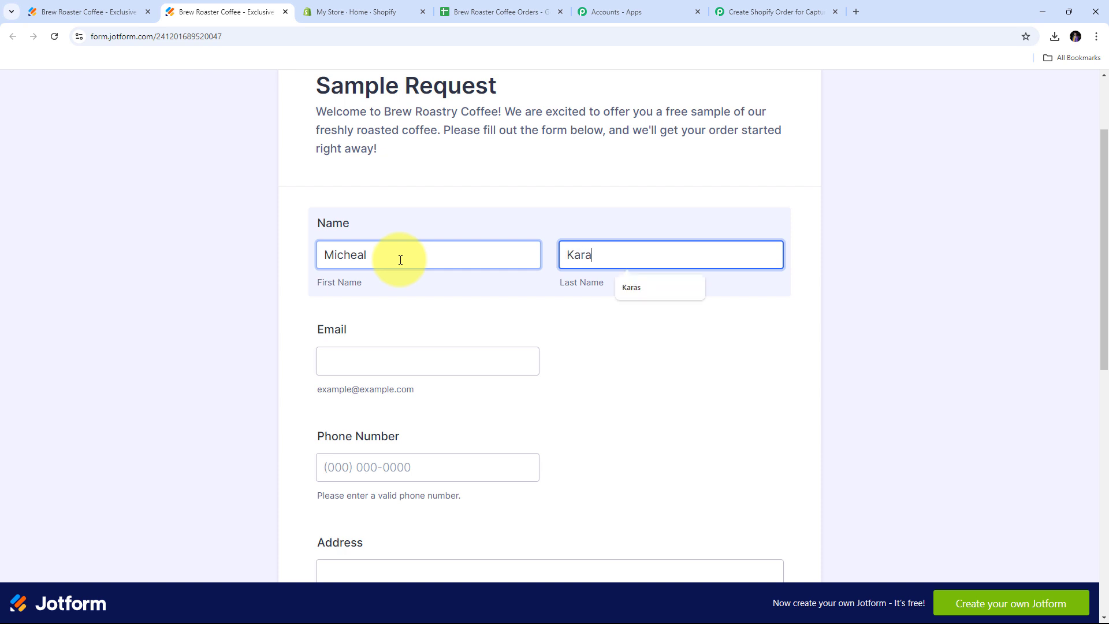
{"action": "key", "text": "Tab"}
{"action": "type", "text": "mi"}
{"action": "left_click", "coordinate": [429, 435]}
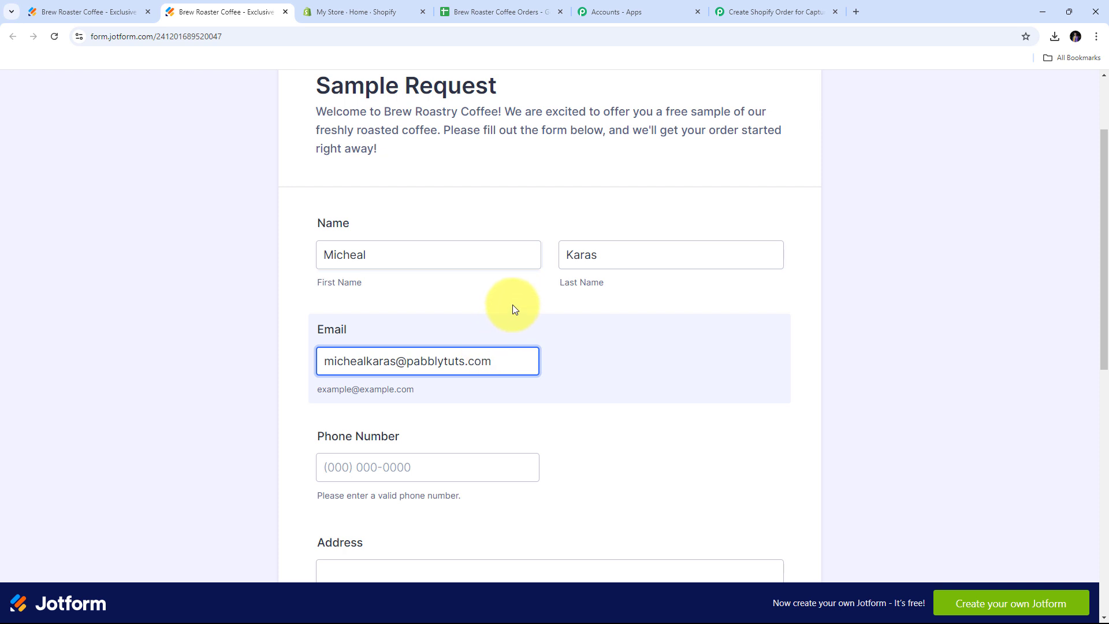
{"action": "scroll", "coordinate": [511, 305], "scroll_direction": "down", "scroll_amount": 1}
{"action": "left_click", "coordinate": [360, 403]}
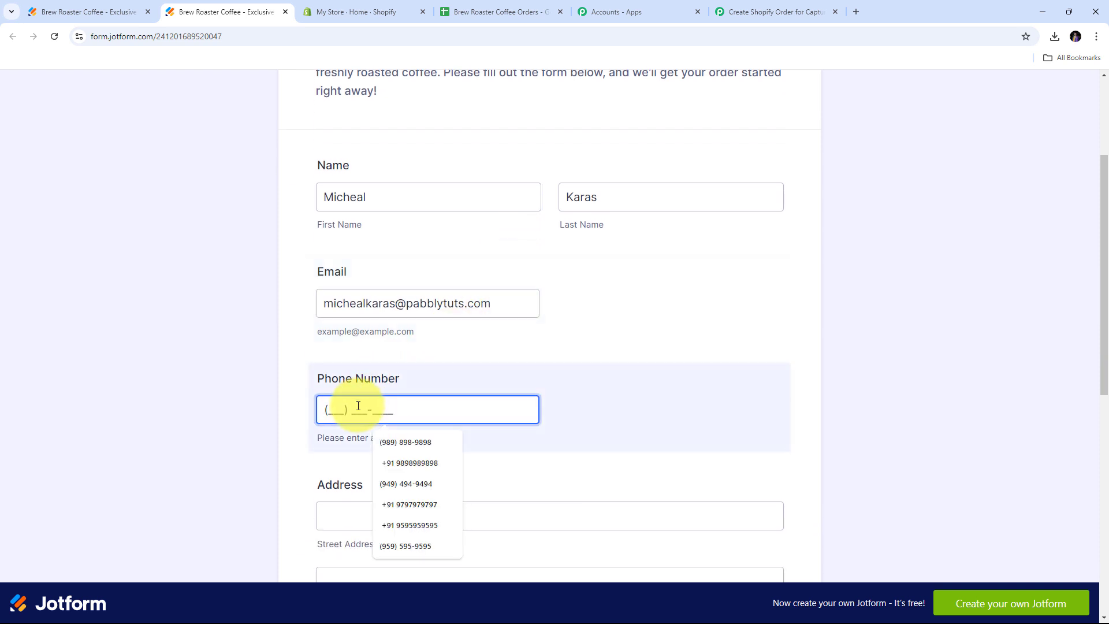
{"action": "left_click", "coordinate": [405, 442]}
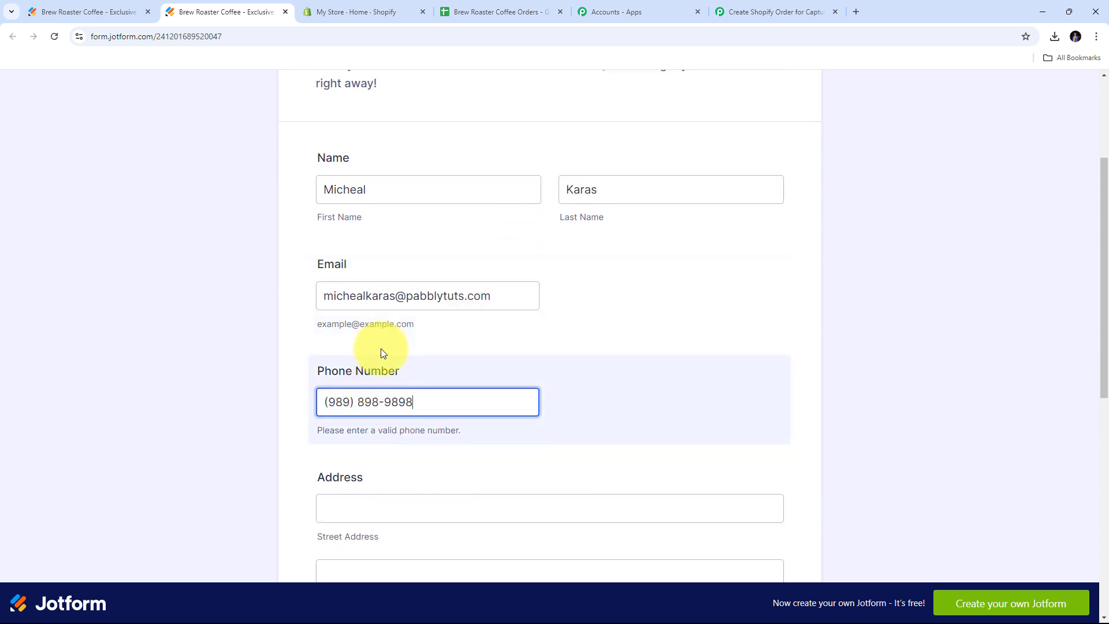
{"action": "scroll", "coordinate": [504, 297], "scroll_direction": "down", "scroll_amount": 4}
{"action": "left_click", "coordinate": [504, 309]}
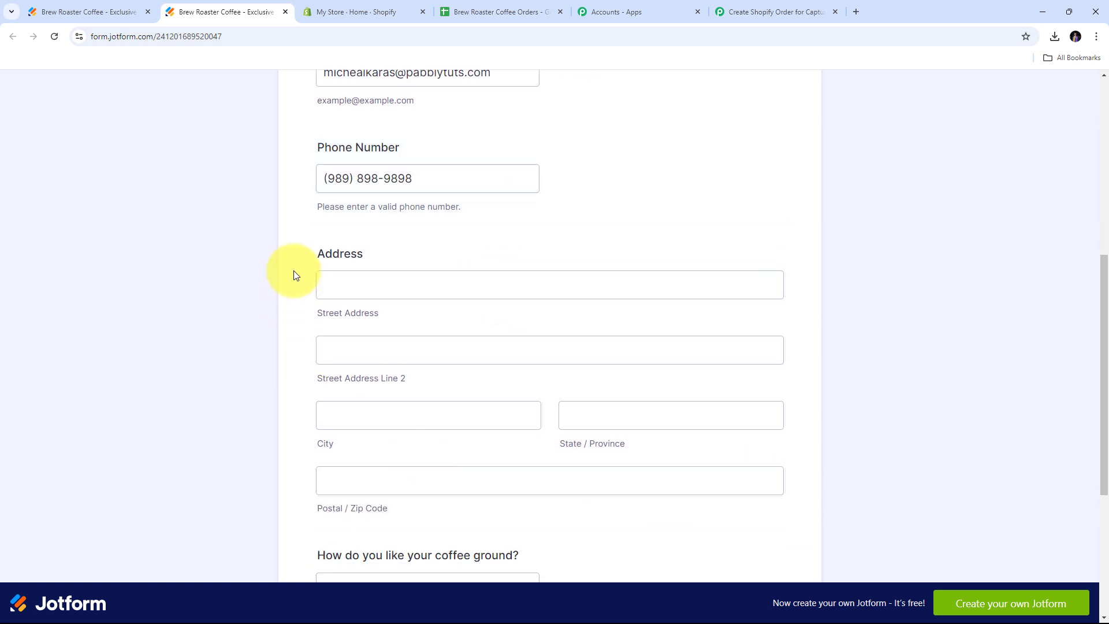
Enter the delivery address: both street lines, city, state and postal code.
{"action": "left_click", "coordinate": [352, 283]}
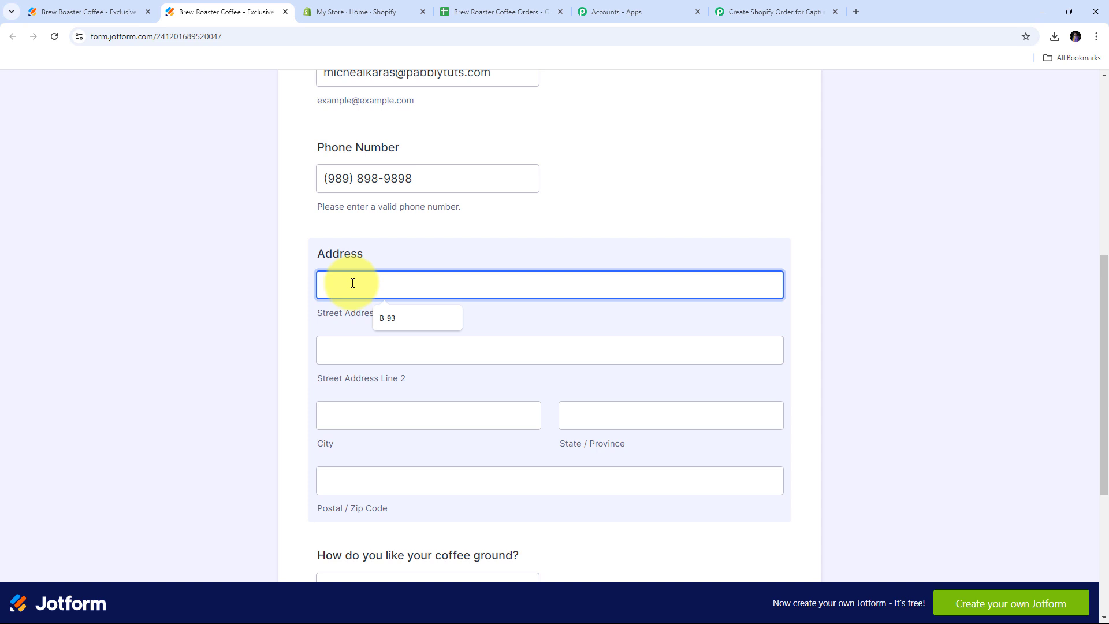
{"action": "key", "text": "Tab"}
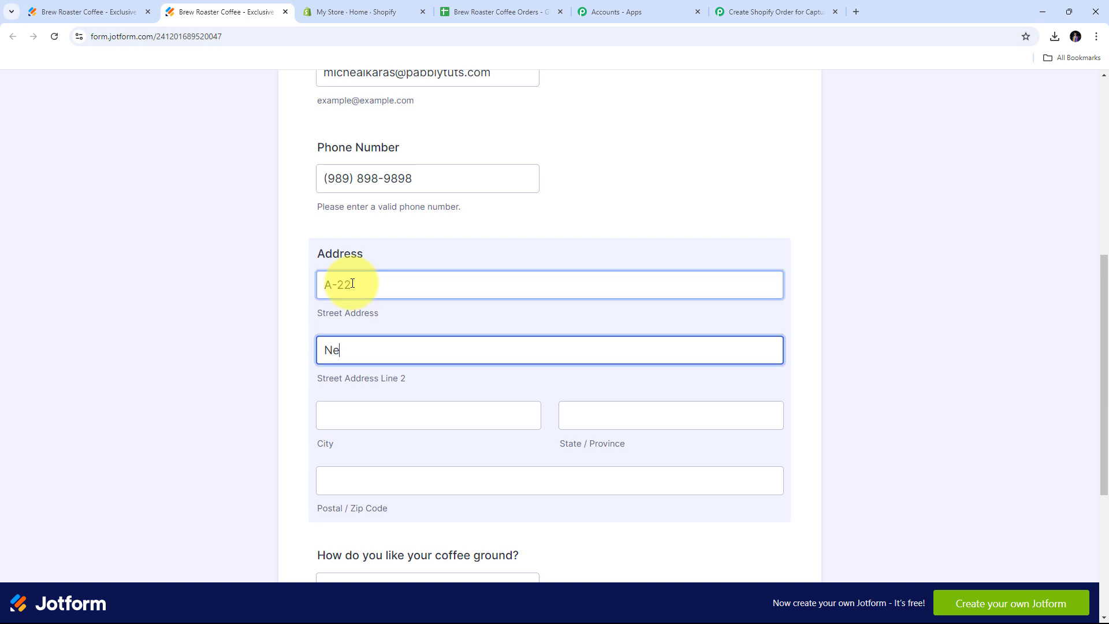
{"action": "key", "text": "Tab"}
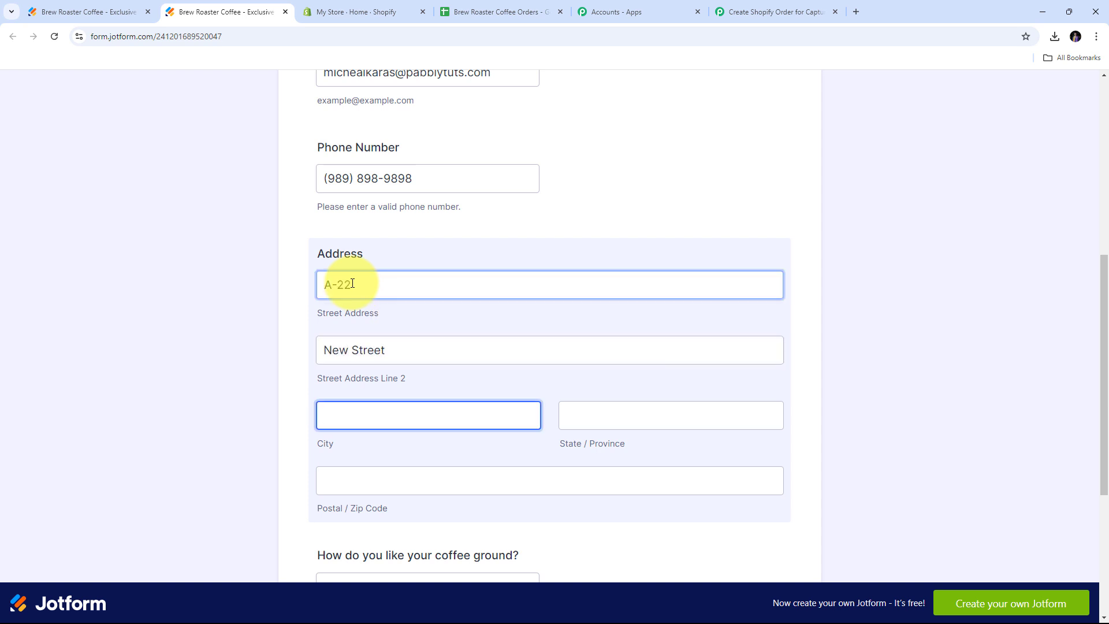
{"action": "key", "text": "Tab"}
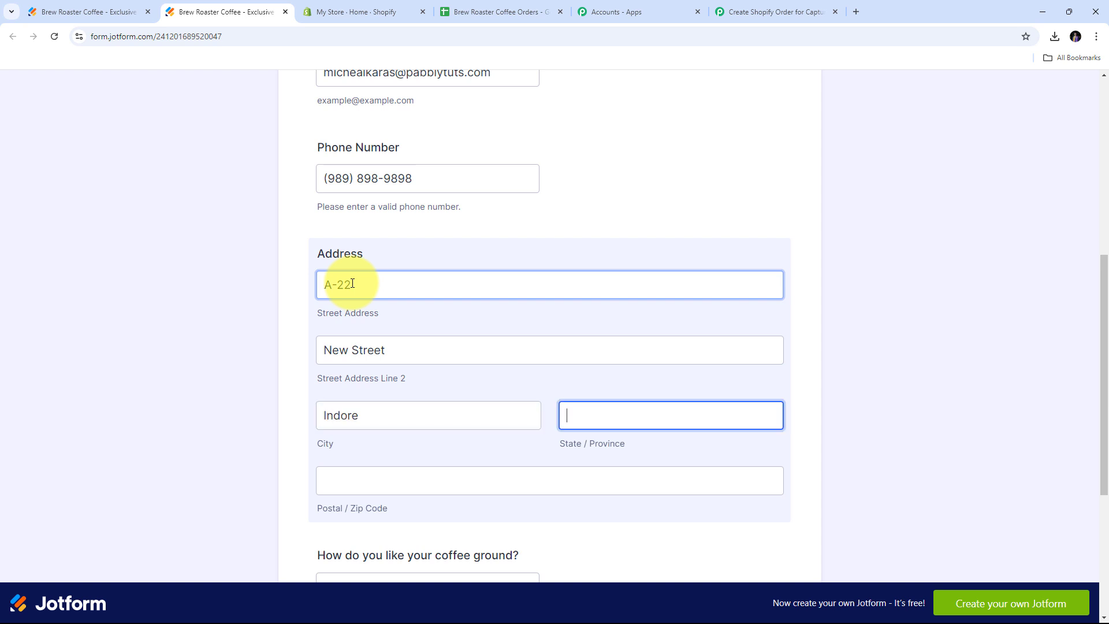
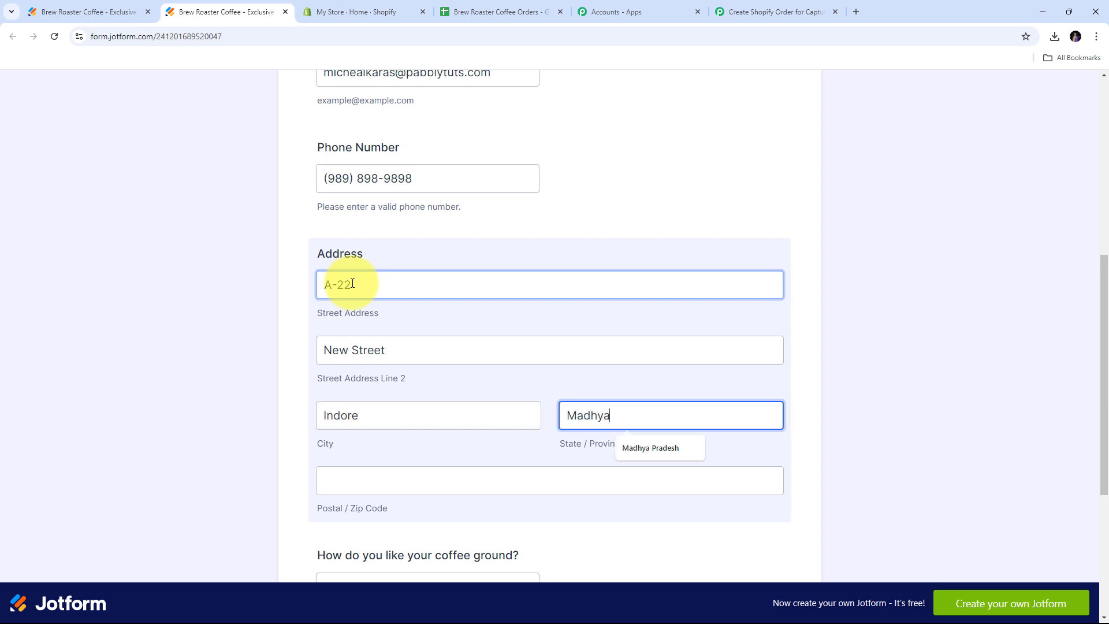
{"action": "key", "text": "Tab"}
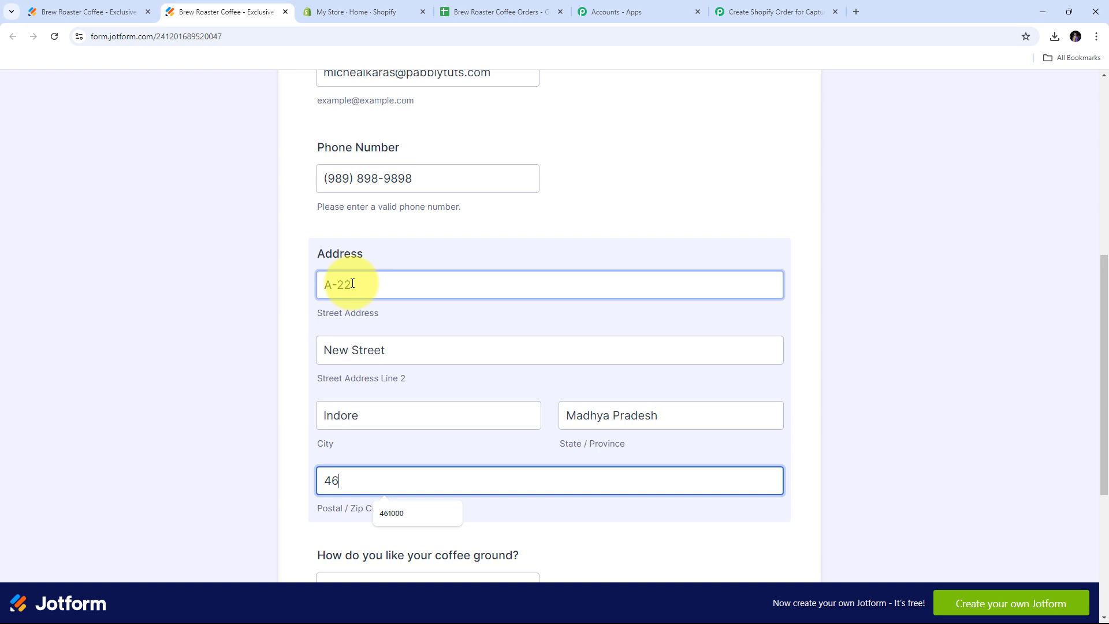
{"action": "scroll", "coordinate": [408, 391], "scroll_direction": "down", "scroll_amount": 3}
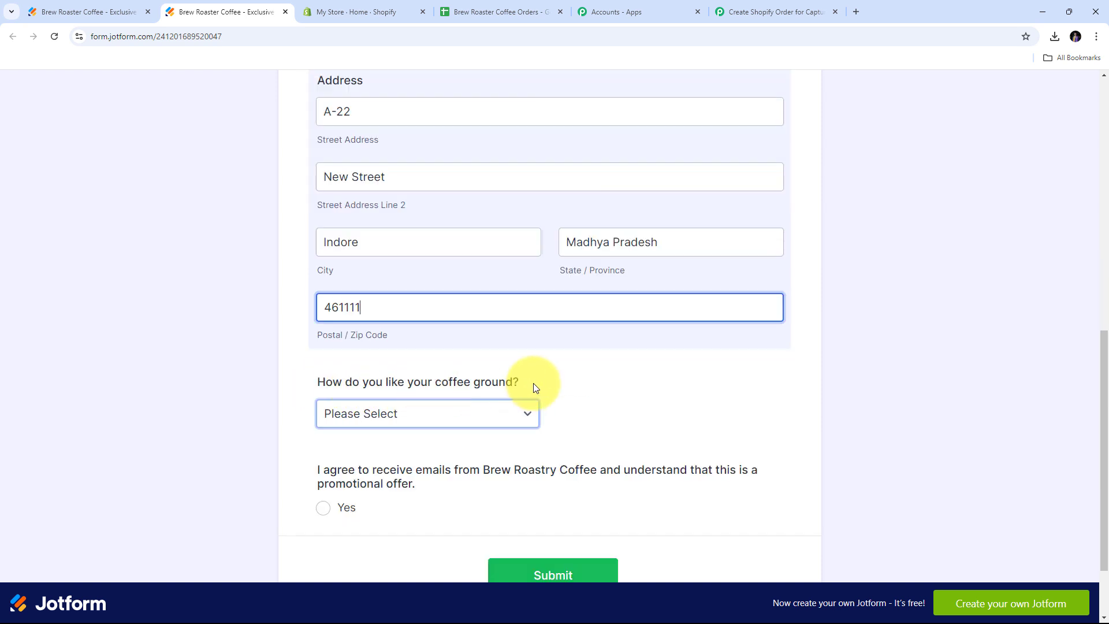
Choose Coarse Grind (French Press), agree to promotional emails, and submit the form.
{"action": "left_click", "coordinate": [516, 412]}
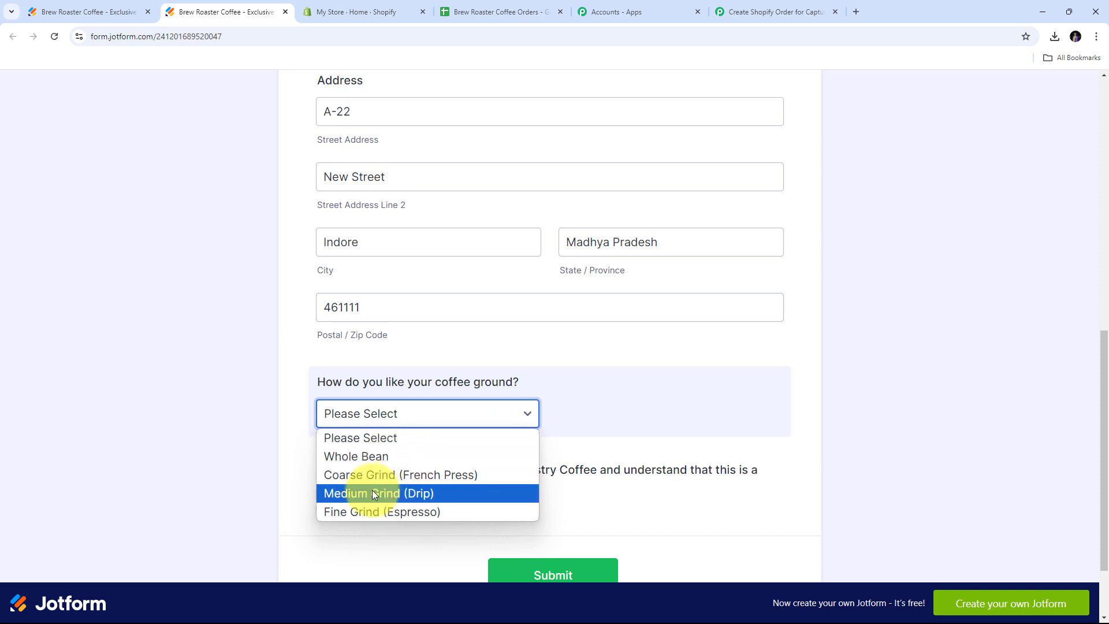
{"action": "left_click", "coordinate": [376, 474]}
{"action": "scroll", "coordinate": [600, 435], "scroll_direction": "down", "scroll_amount": 2}
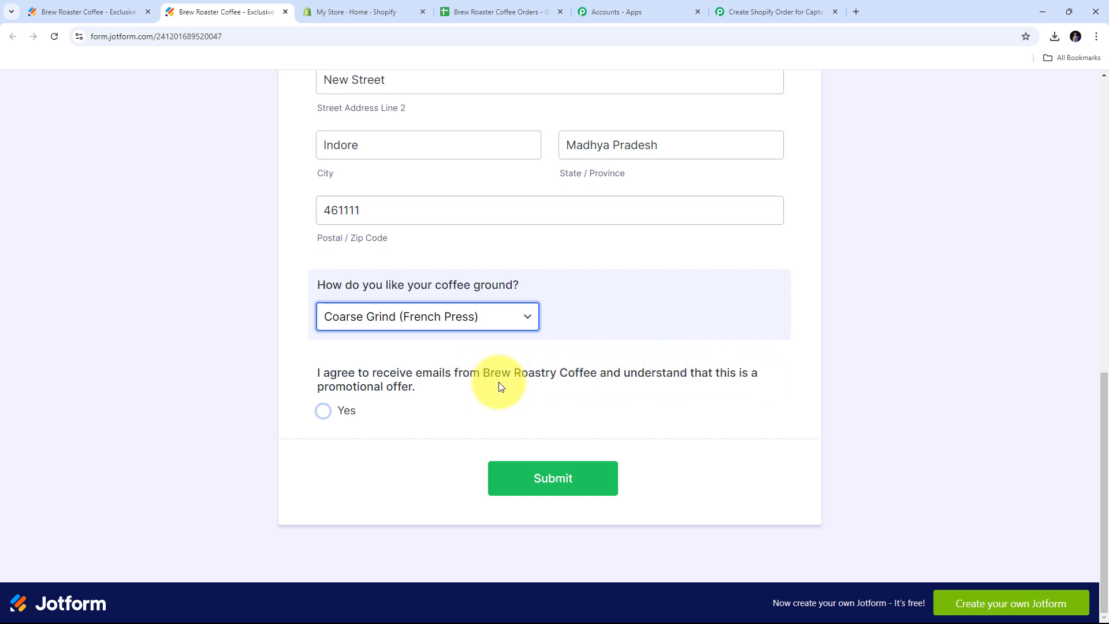
{"action": "left_click", "coordinate": [323, 411]}
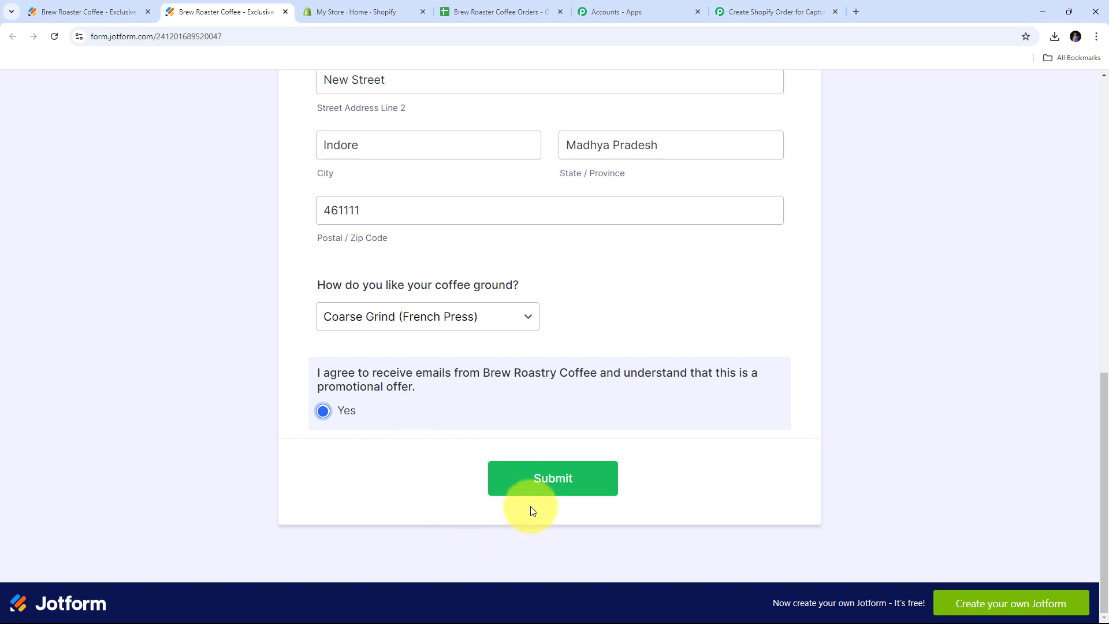
{"action": "left_click", "coordinate": [546, 483]}
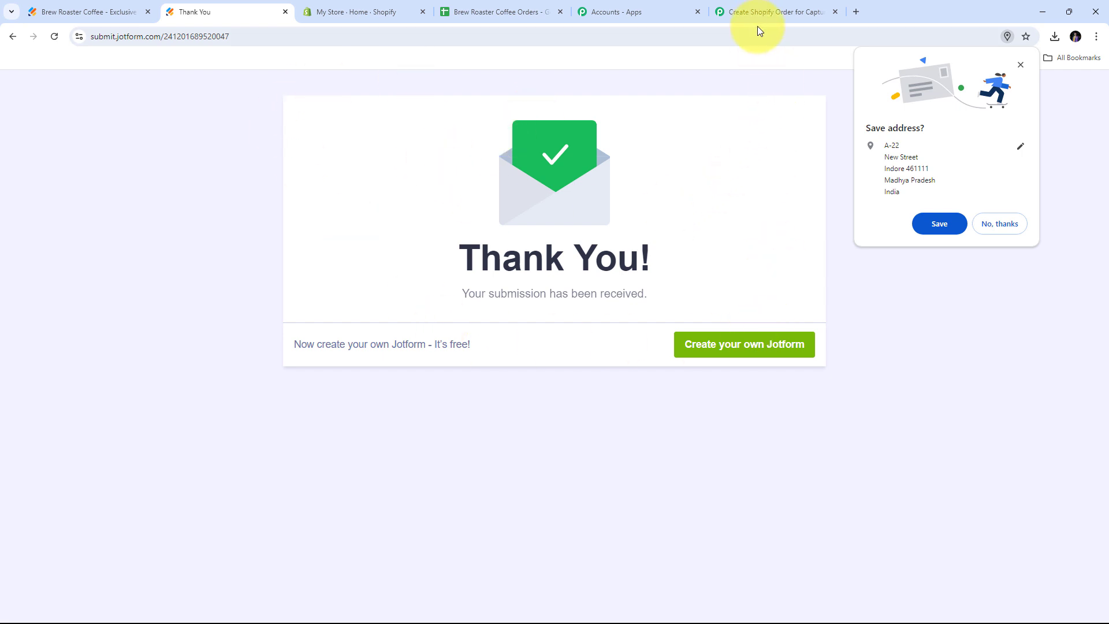
Review the captured phone number, e-mail, first and last name in Response Received.
{"action": "left_click", "coordinate": [759, 11]}
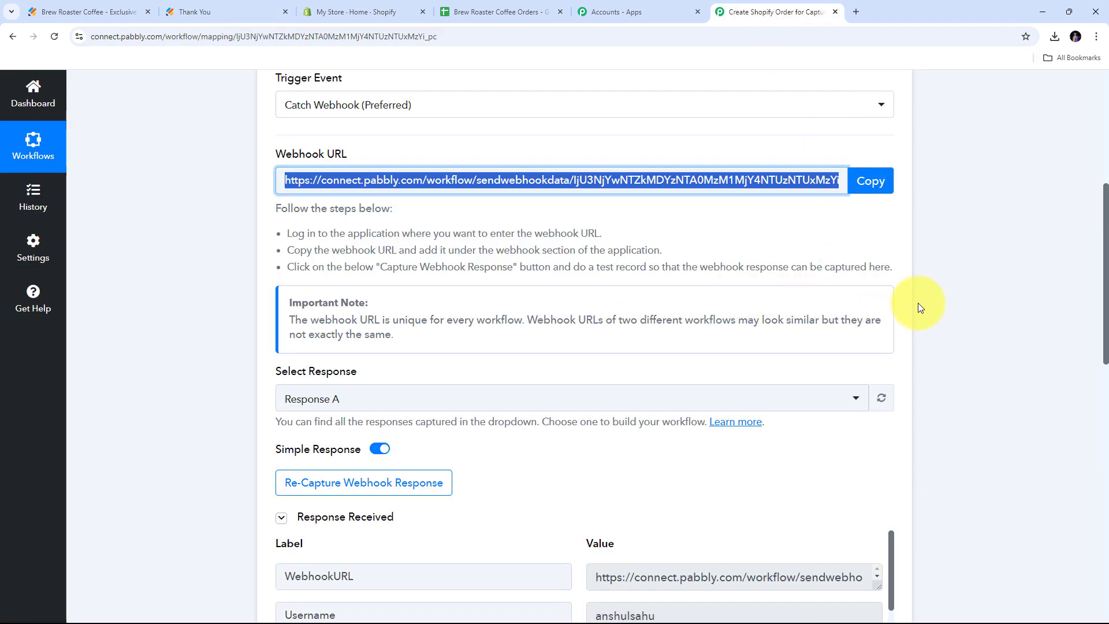
{"action": "scroll", "coordinate": [933, 296], "scroll_direction": "down", "scroll_amount": 7}
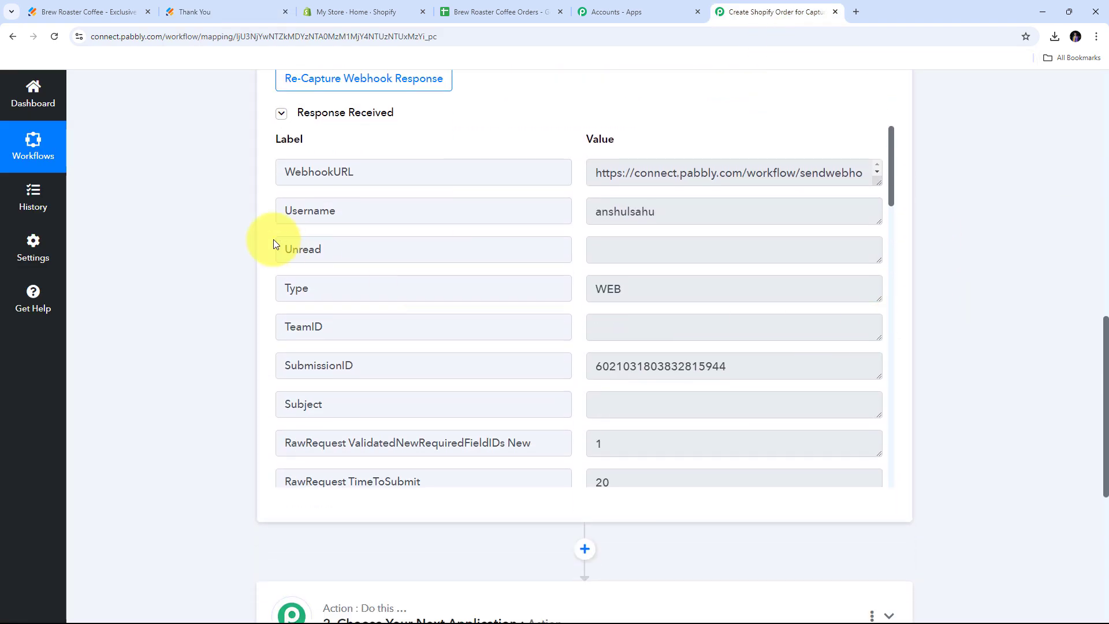
{"action": "scroll", "coordinate": [709, 233], "scroll_direction": "down", "scroll_amount": 2}
{"action": "scroll", "coordinate": [709, 234], "scroll_direction": "up", "scroll_amount": 1}
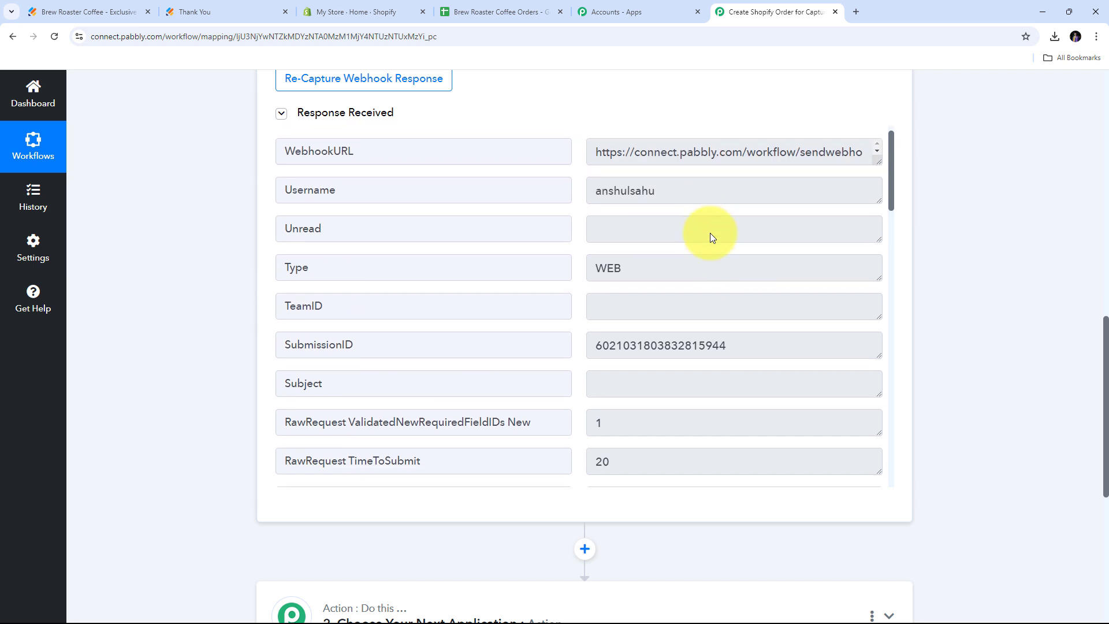
{"action": "scroll", "coordinate": [710, 233], "scroll_direction": "down", "scroll_amount": 5}
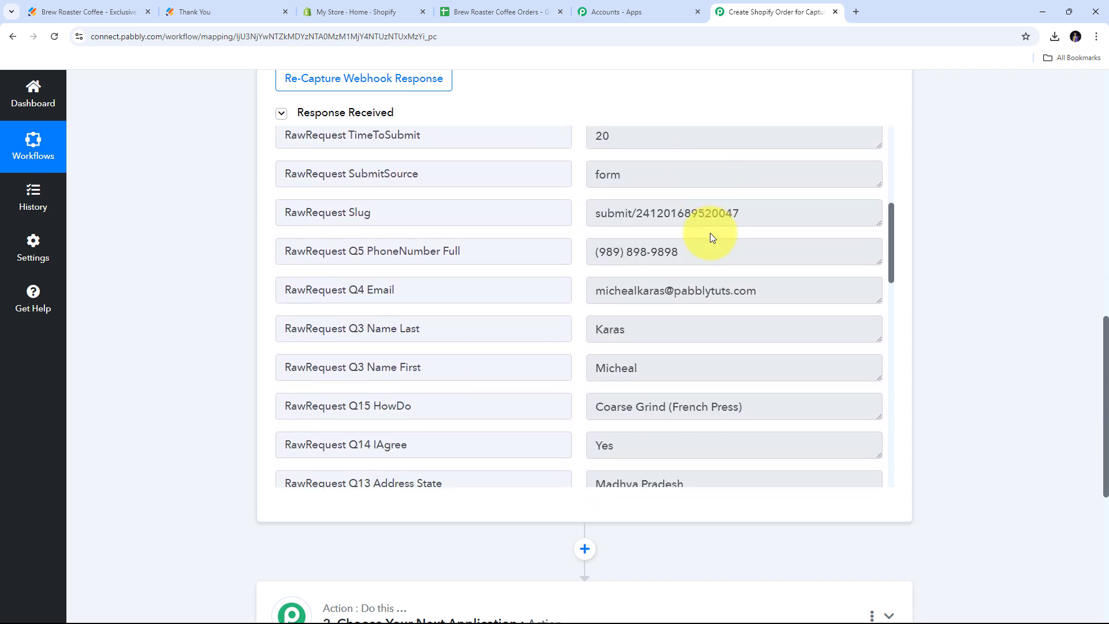
{"action": "scroll", "coordinate": [709, 233], "scroll_direction": "down", "scroll_amount": 2}
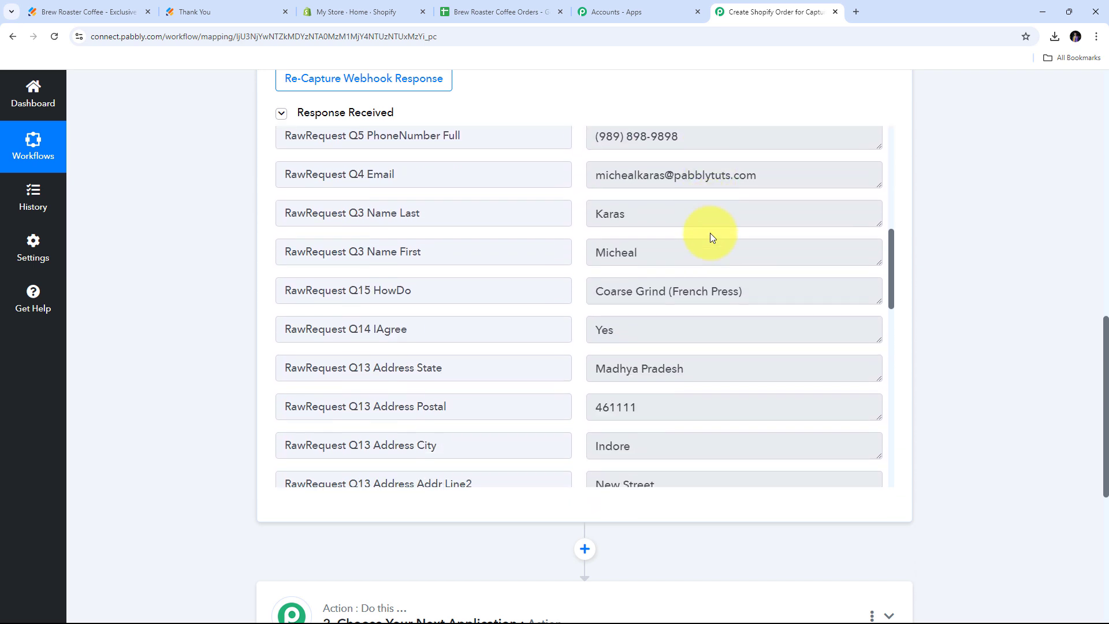
{"action": "scroll", "coordinate": [709, 233], "scroll_direction": "up", "scroll_amount": 3}
{"action": "scroll", "coordinate": [709, 233], "scroll_direction": "down", "scroll_amount": 1}
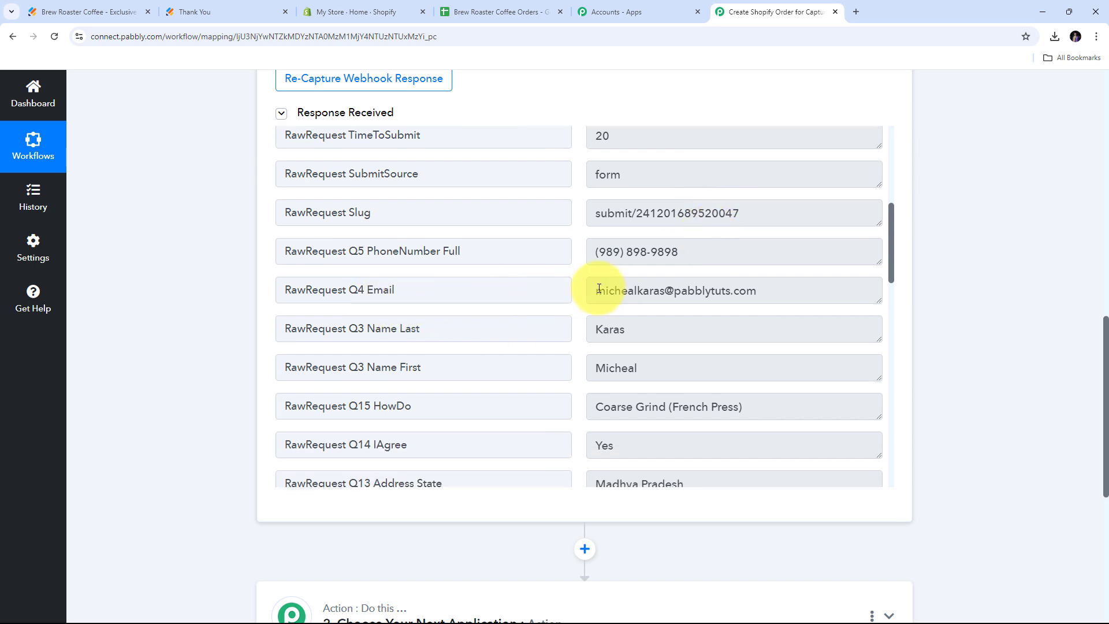
{"action": "left_click_drag", "start_coordinate": [730, 256], "coordinate": [624, 252]}
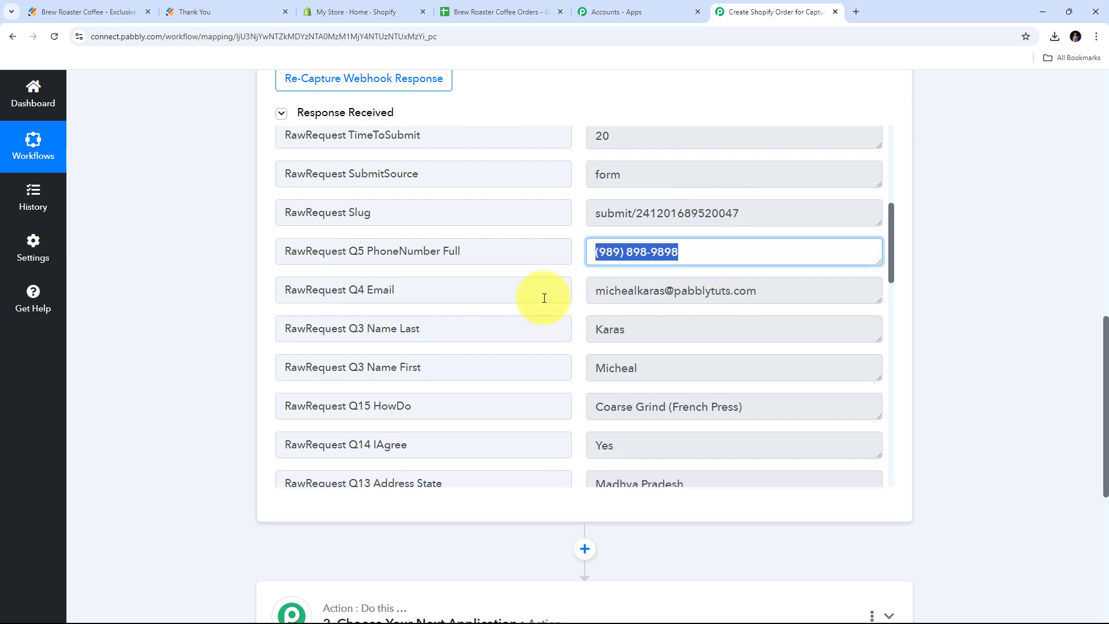
{"action": "left_click_drag", "start_coordinate": [842, 292], "coordinate": [492, 291]}
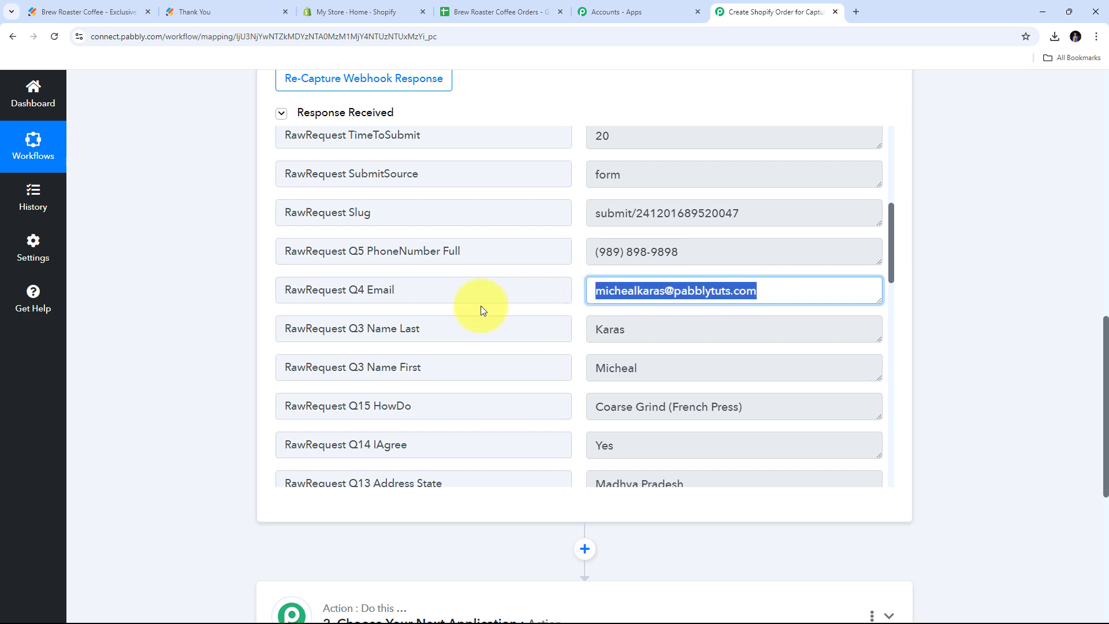
{"action": "scroll", "coordinate": [478, 310], "scroll_direction": "down", "scroll_amount": 1}
{"action": "left_click_drag", "start_coordinate": [688, 301], "coordinate": [545, 310]}
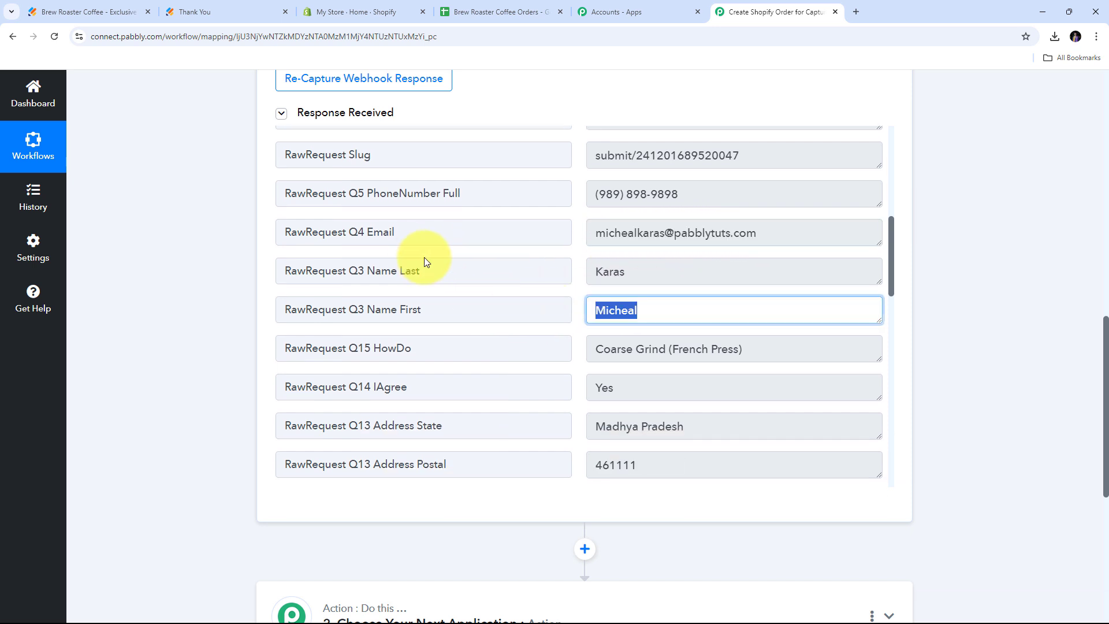
{"action": "left_click_drag", "start_coordinate": [673, 269], "coordinate": [486, 274]}
{"action": "scroll", "coordinate": [486, 274], "scroll_direction": "down", "scroll_amount": 1}
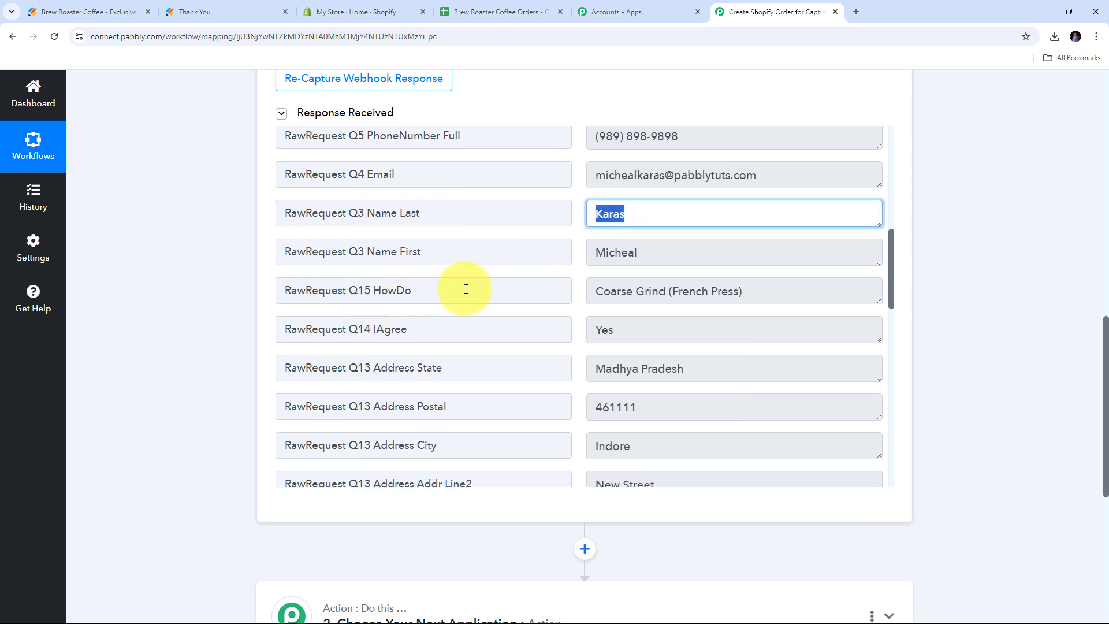
{"action": "left_click_drag", "start_coordinate": [748, 293], "coordinate": [564, 292]}
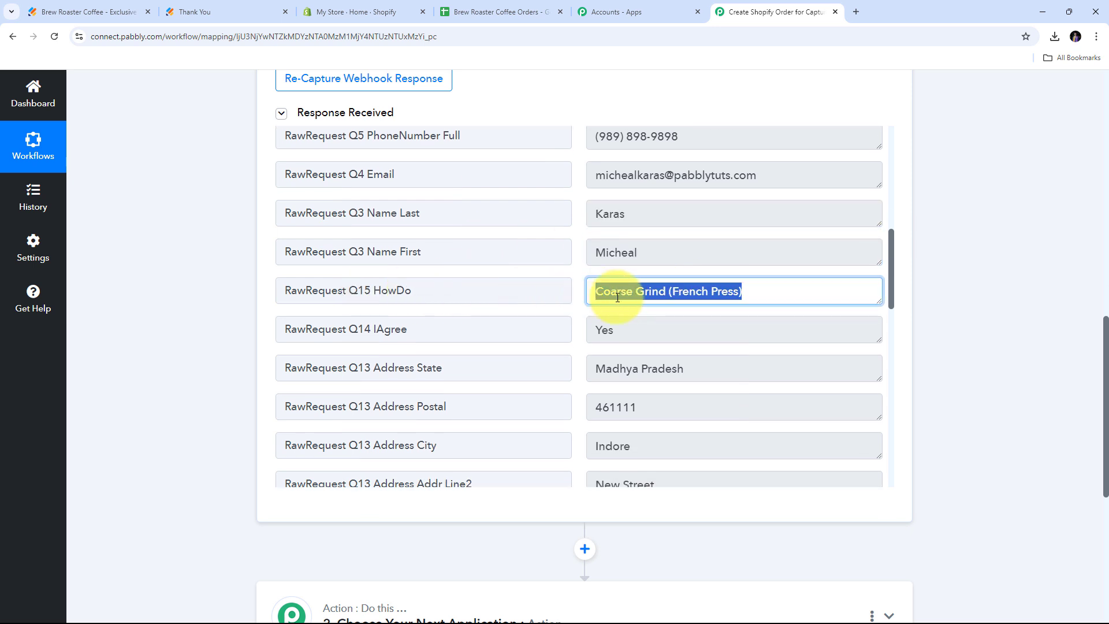
{"action": "scroll", "coordinate": [683, 293], "scroll_direction": "down", "scroll_amount": 1}
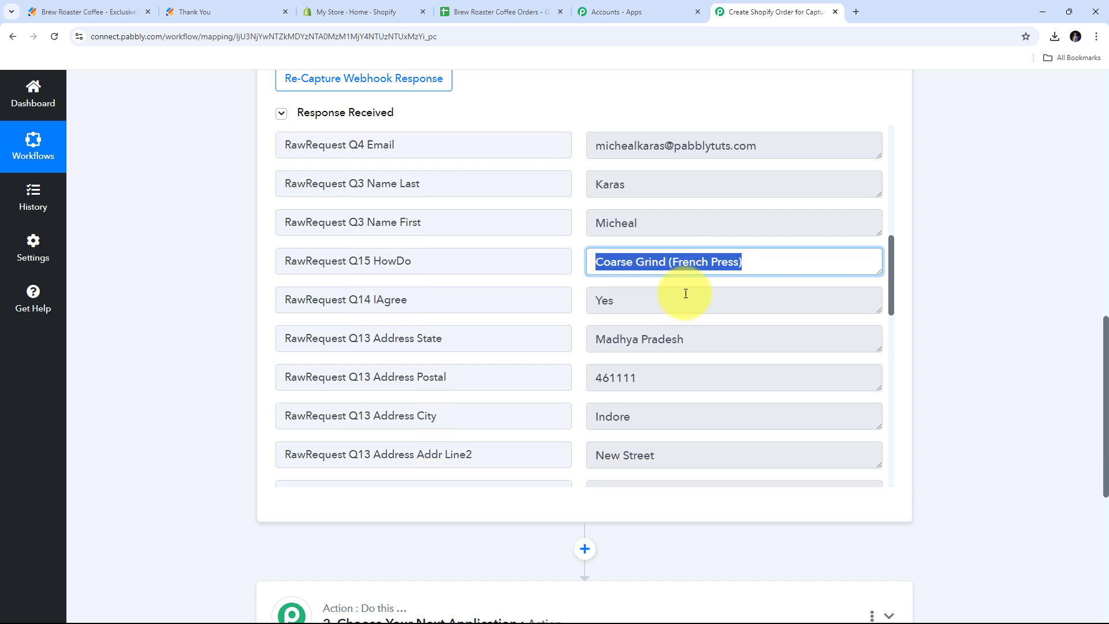
Review the captured consent answer and address fields, then scroll down to the Action step.
{"action": "left_click_drag", "start_coordinate": [654, 273], "coordinate": [555, 271]}
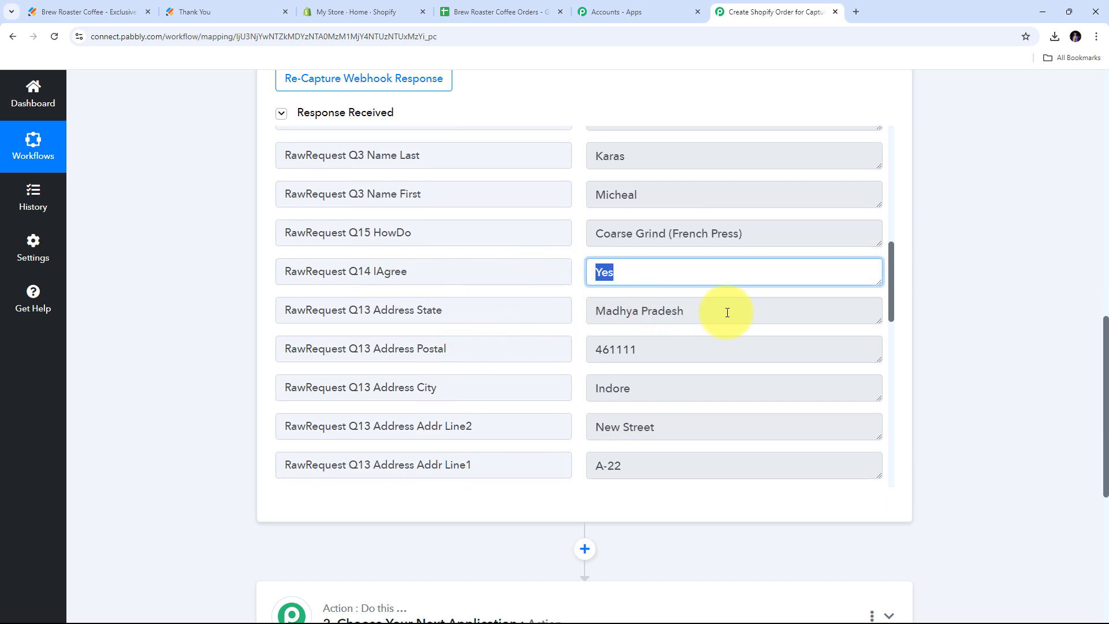
{"action": "scroll", "coordinate": [723, 330], "scroll_direction": "down", "scroll_amount": 1}
{"action": "left_click_drag", "start_coordinate": [653, 408], "coordinate": [537, 404]}
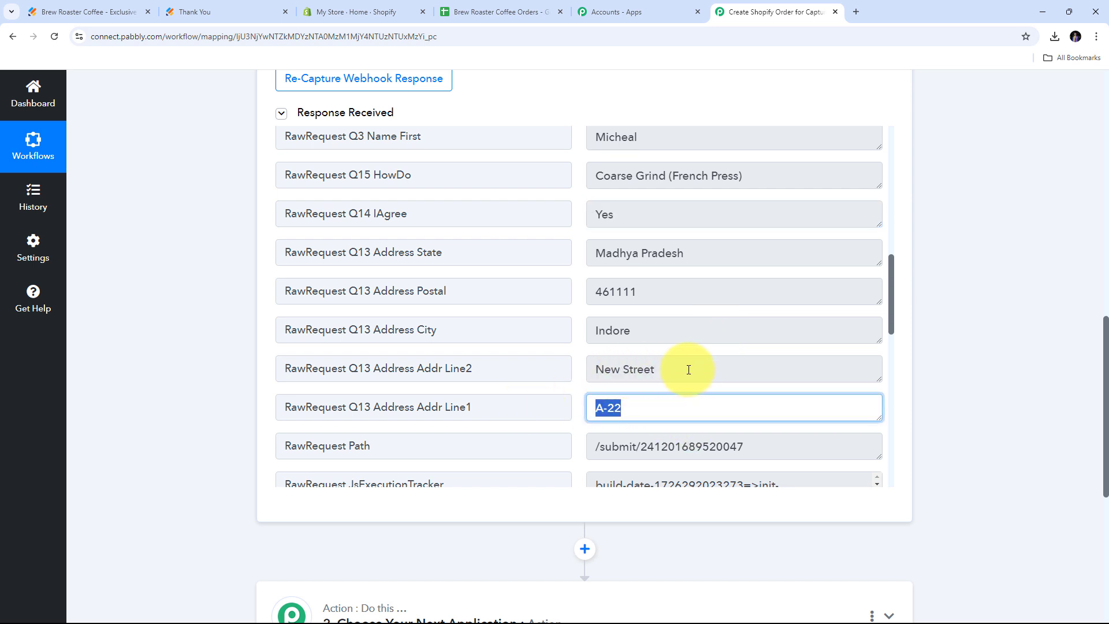
{"action": "left_click_drag", "start_coordinate": [686, 366], "coordinate": [515, 317]}
{"action": "left_click_drag", "start_coordinate": [664, 292], "coordinate": [564, 292]}
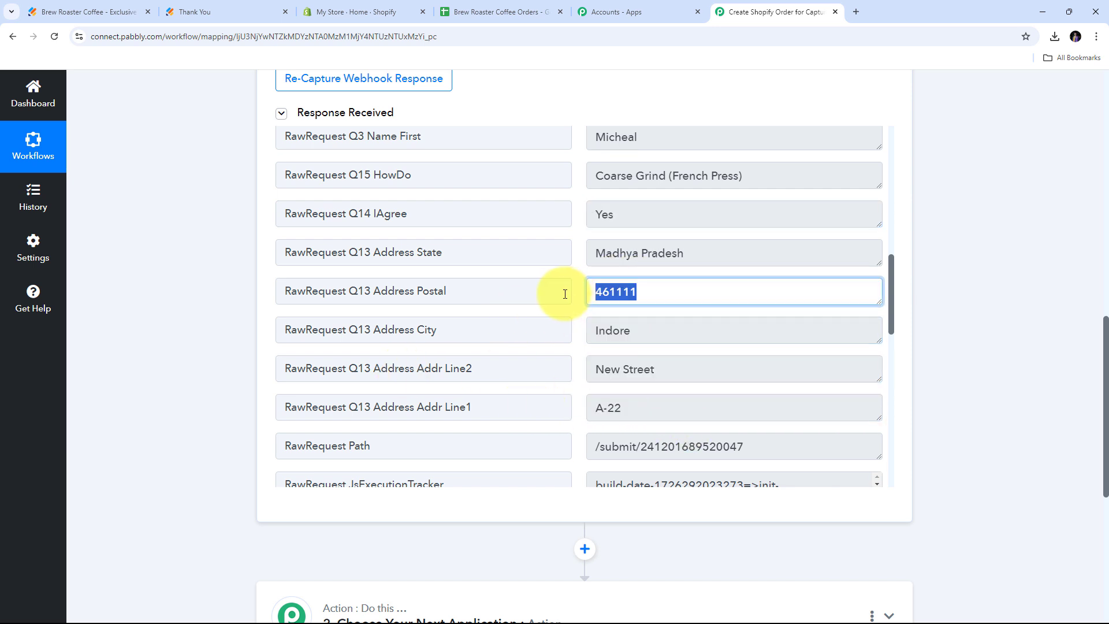
{"action": "left_click_drag", "start_coordinate": [721, 255], "coordinate": [547, 250]}
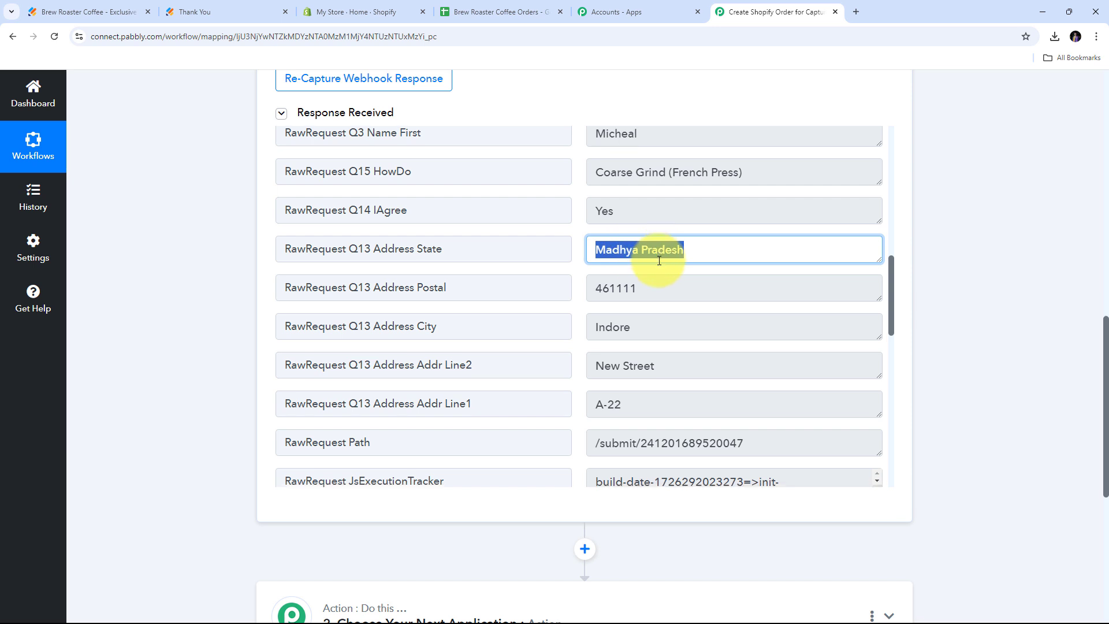
{"action": "scroll", "coordinate": [659, 261], "scroll_direction": "down", "scroll_amount": 2}
{"action": "scroll", "coordinate": [659, 261], "scroll_direction": "up", "scroll_amount": 2}
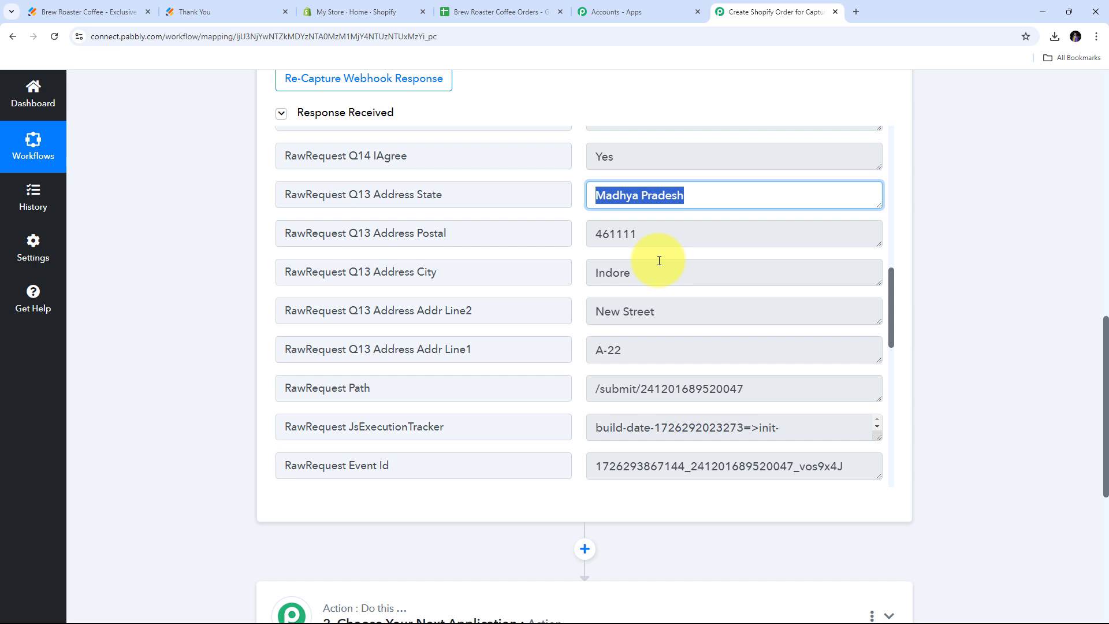
{"action": "scroll", "coordinate": [932, 231], "scroll_direction": "down", "scroll_amount": 2}
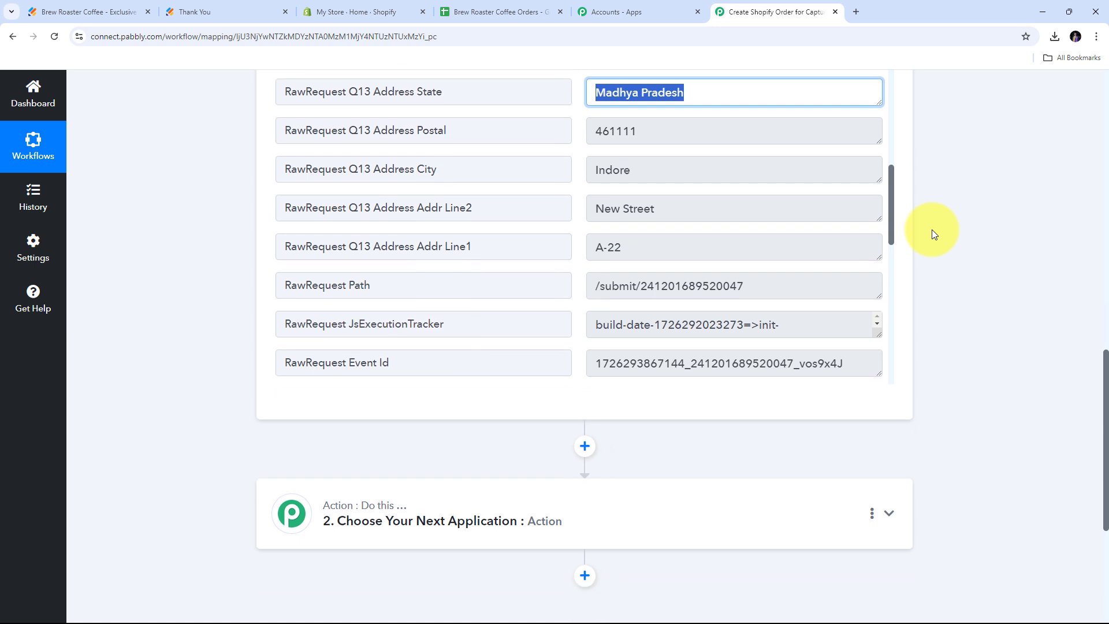
{"action": "scroll", "coordinate": [932, 230], "scroll_direction": "down", "scroll_amount": 4}
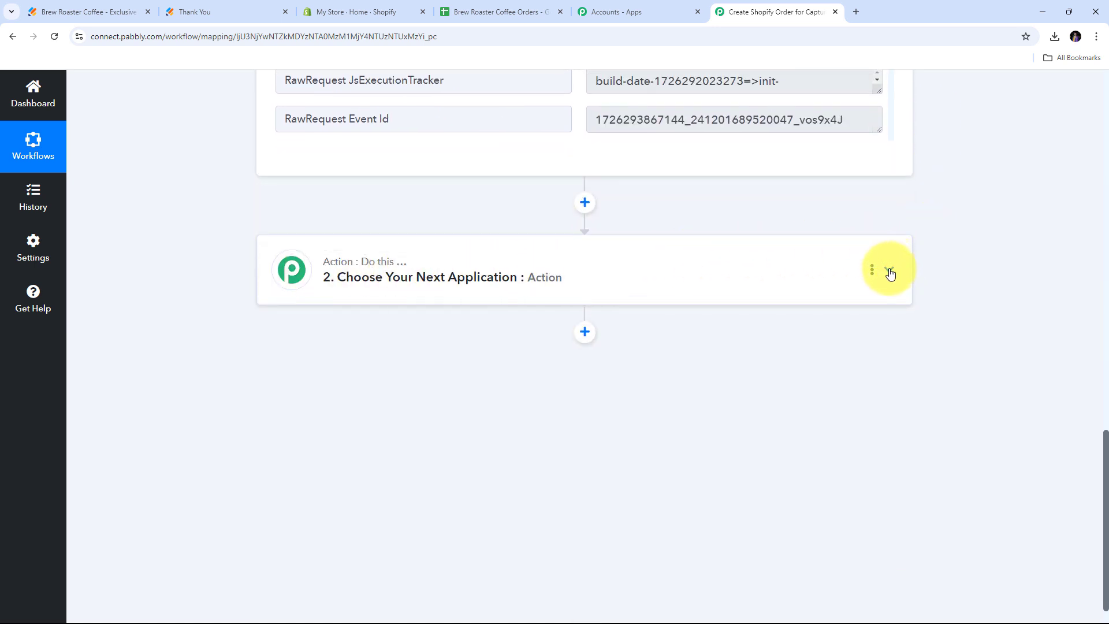
Set the action step to Shopify with Create Order as the action event.
{"action": "left_click", "coordinate": [891, 274]}
{"action": "left_click", "coordinate": [338, 317]}
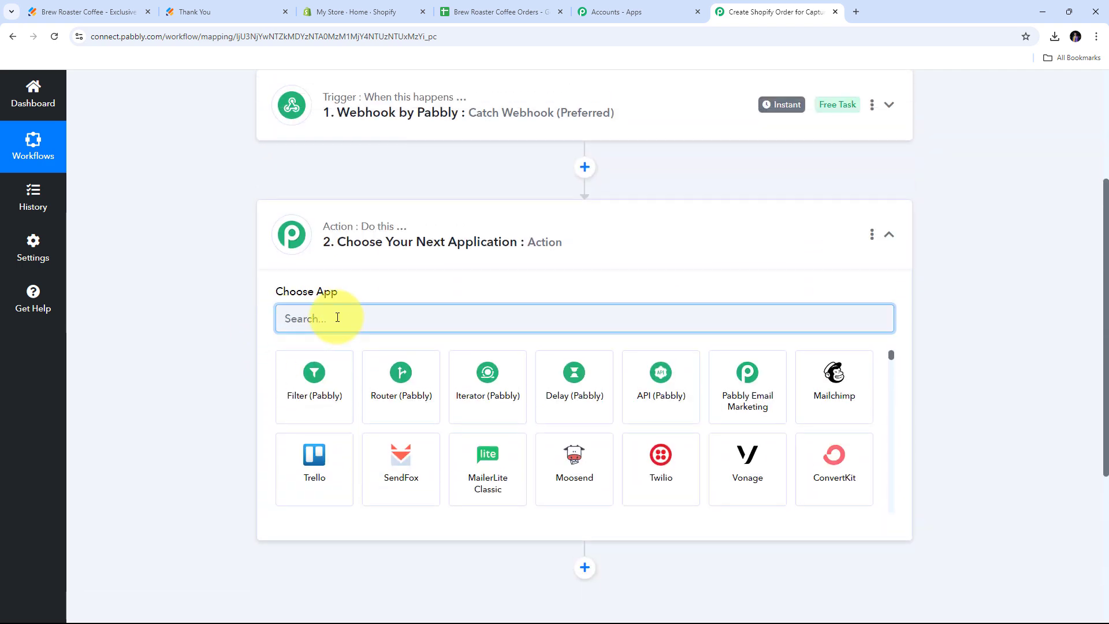
{"action": "type", "text": "Shop"}
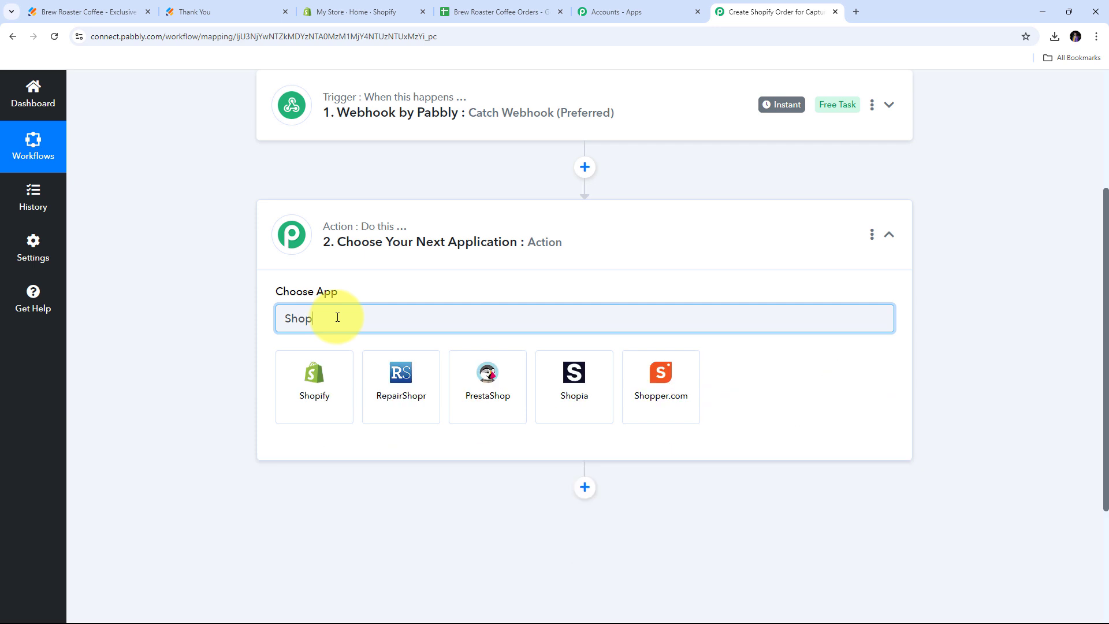
{"action": "type", "text": "ify"}
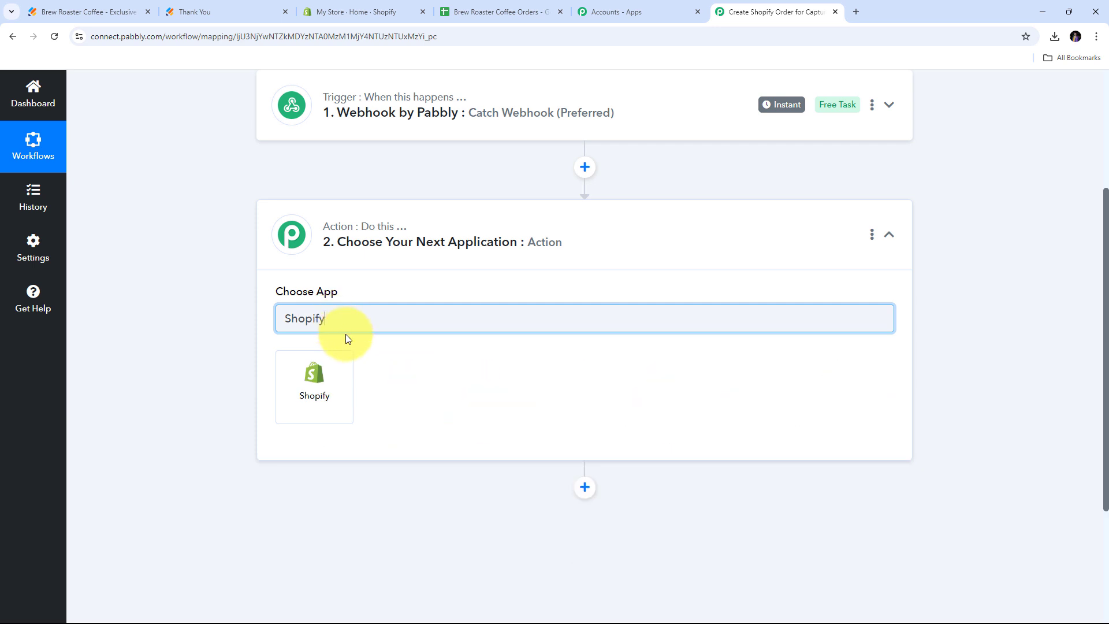
{"action": "left_click", "coordinate": [314, 387]}
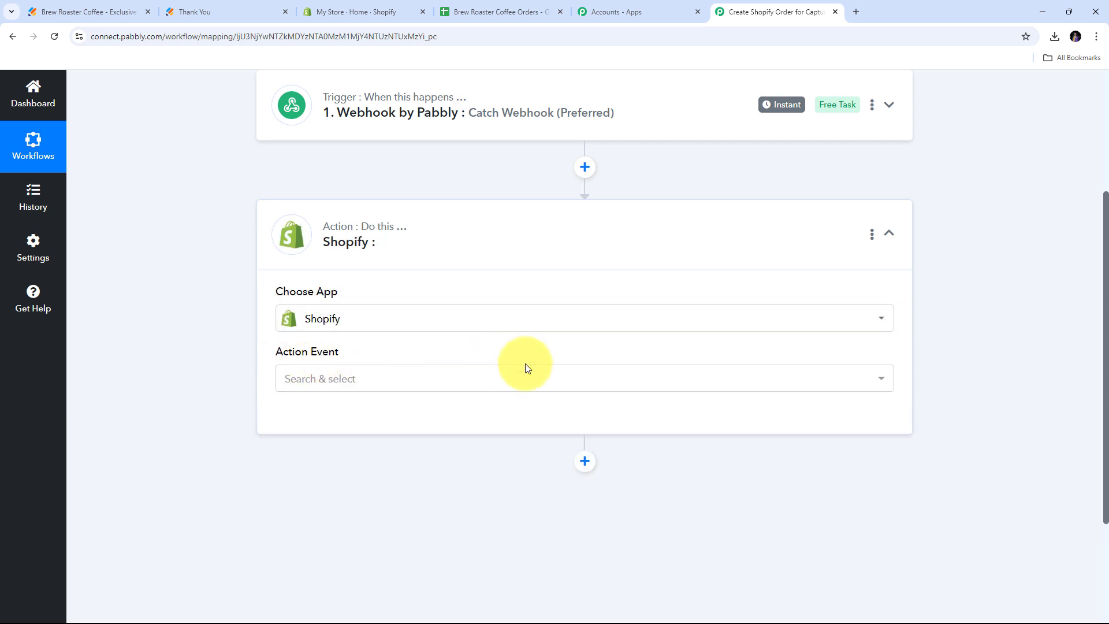
{"action": "left_click", "coordinate": [671, 386]}
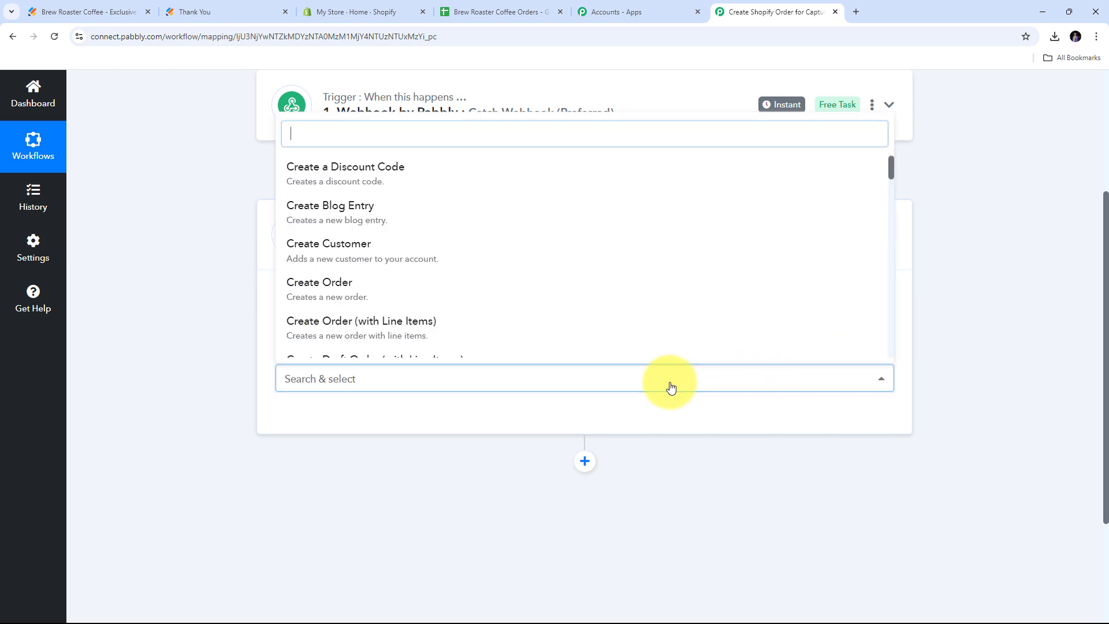
{"action": "left_click", "coordinate": [350, 293]}
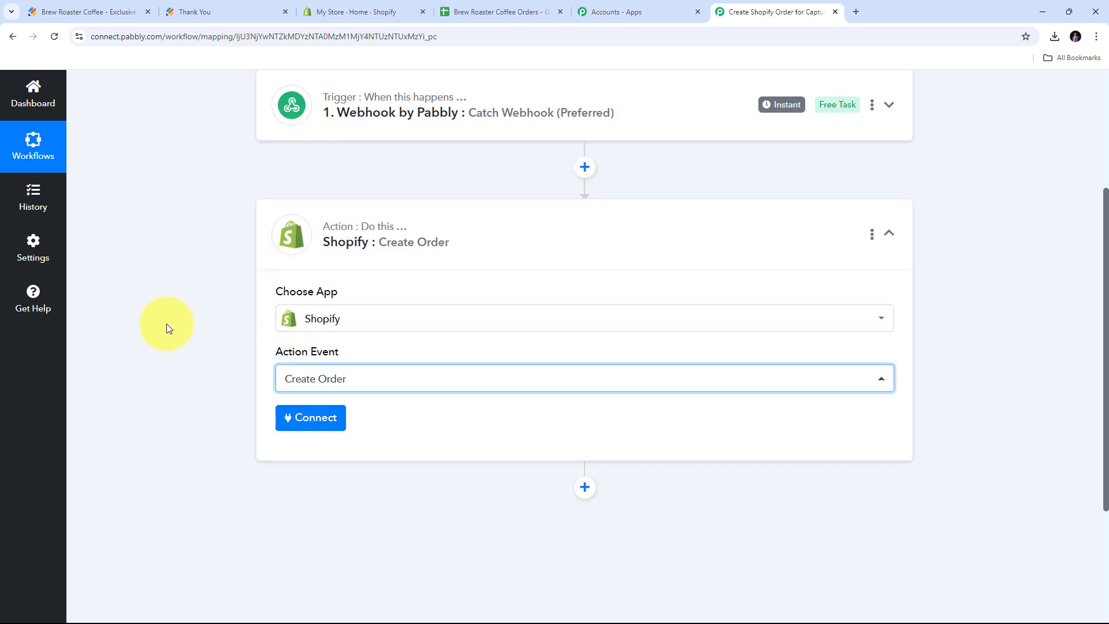
Begin a new Shopify connection and bring up the Shopify store admin.
{"action": "left_click", "coordinate": [315, 417]}
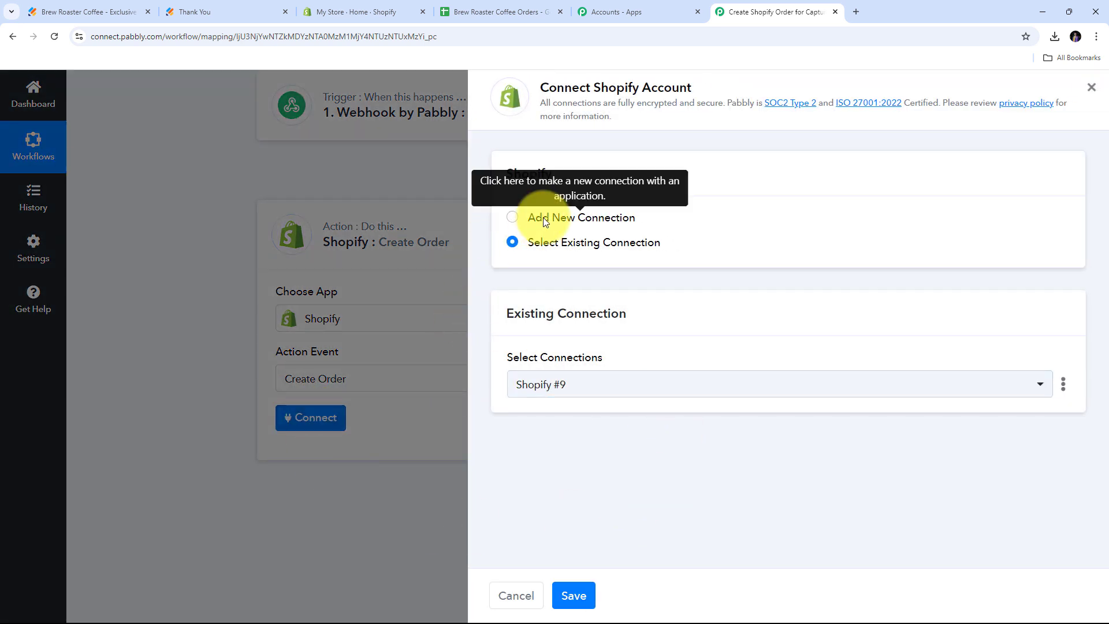
{"action": "left_click", "coordinate": [523, 220]}
{"action": "scroll", "coordinate": [577, 392], "scroll_direction": "down", "scroll_amount": 2}
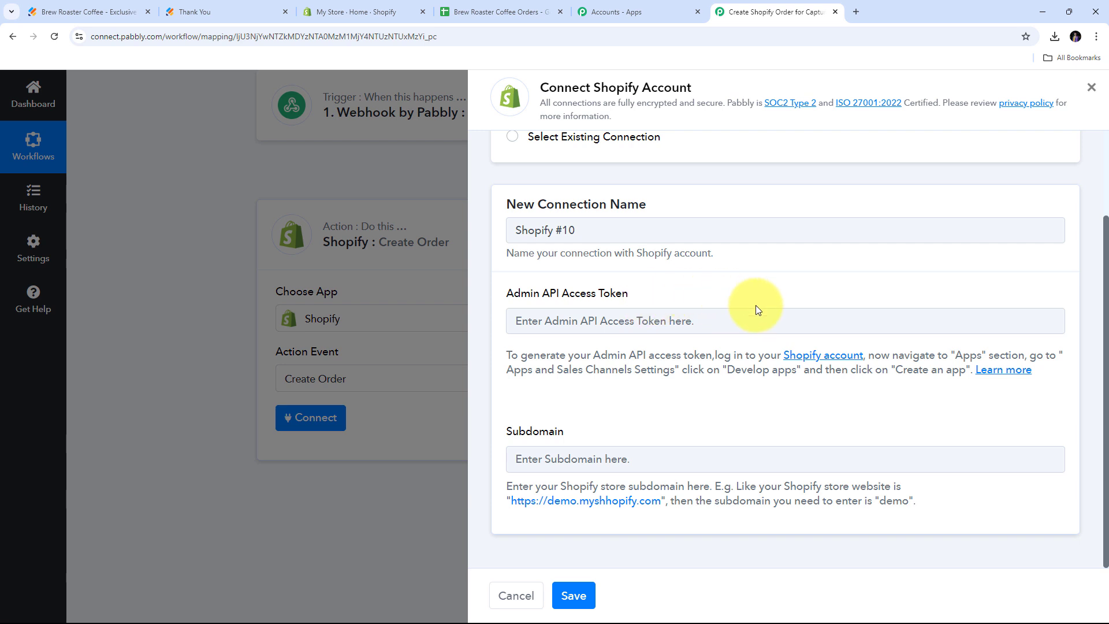
{"action": "left_click", "coordinate": [376, 13]}
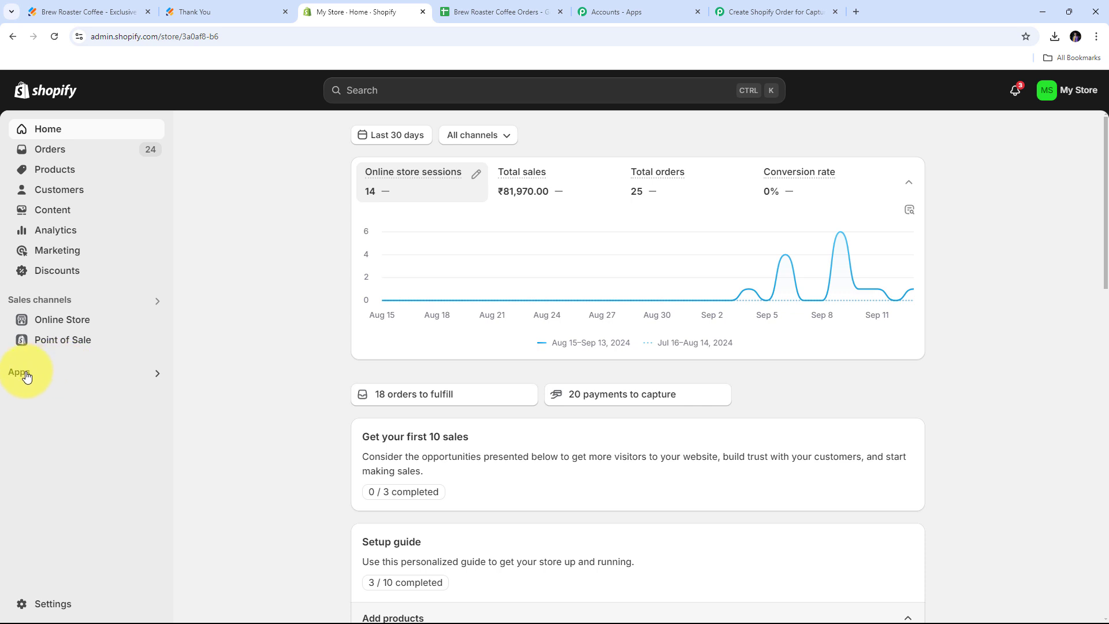
Create a custom Shopify app named 'Brew Roaster Coffee Orders' under Develop apps.
{"action": "left_click", "coordinate": [156, 379]}
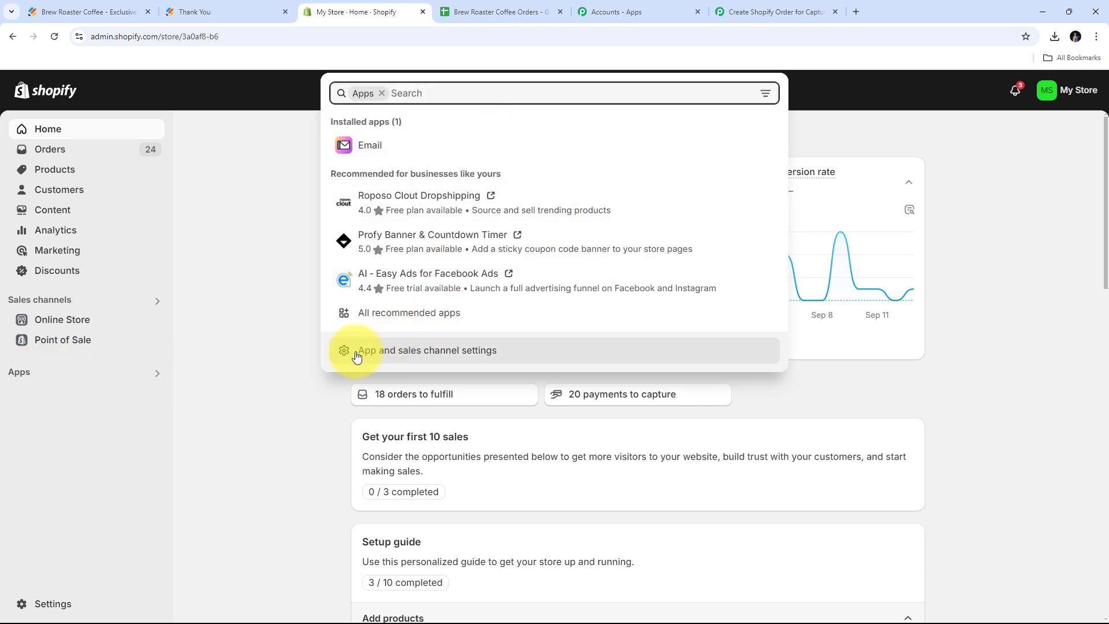
{"action": "left_click", "coordinate": [404, 354]}
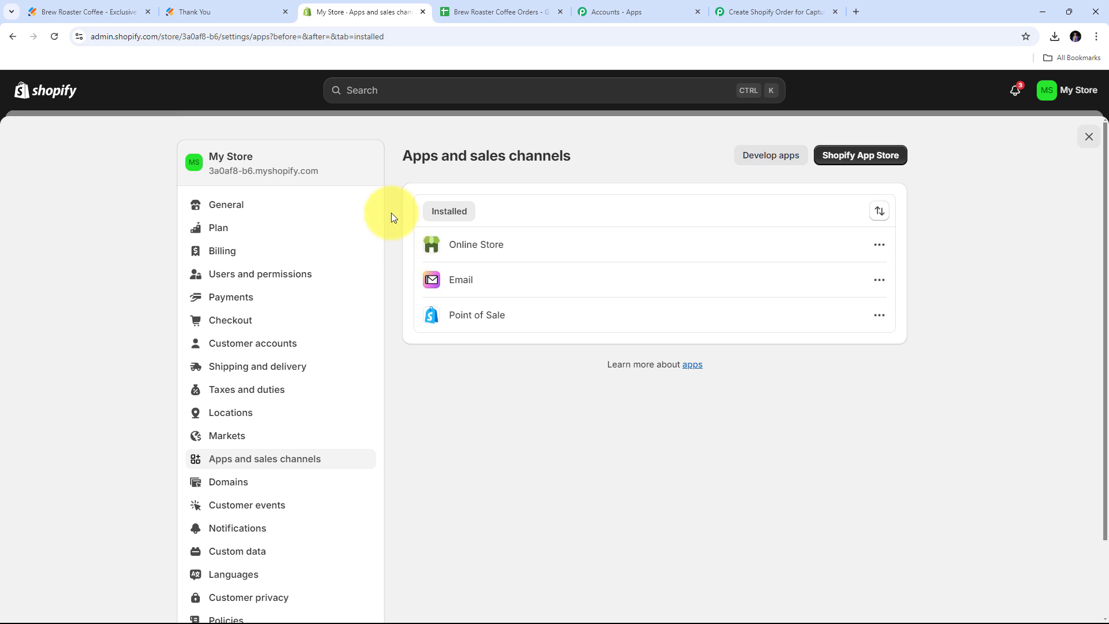
{"action": "left_click", "coordinate": [773, 162]}
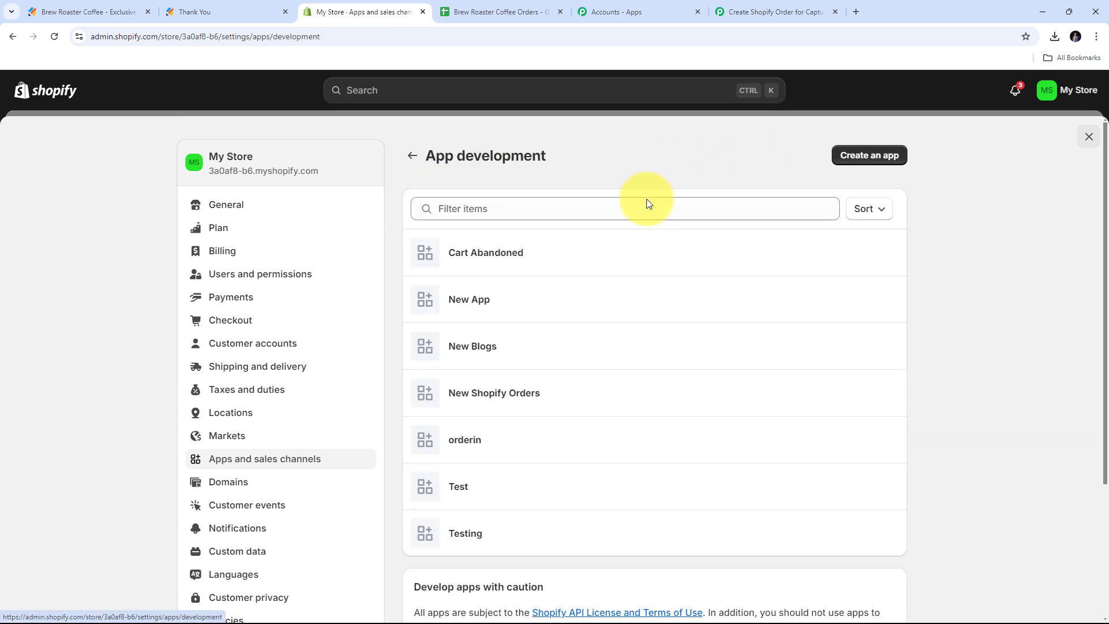
{"action": "left_click", "coordinate": [861, 156]}
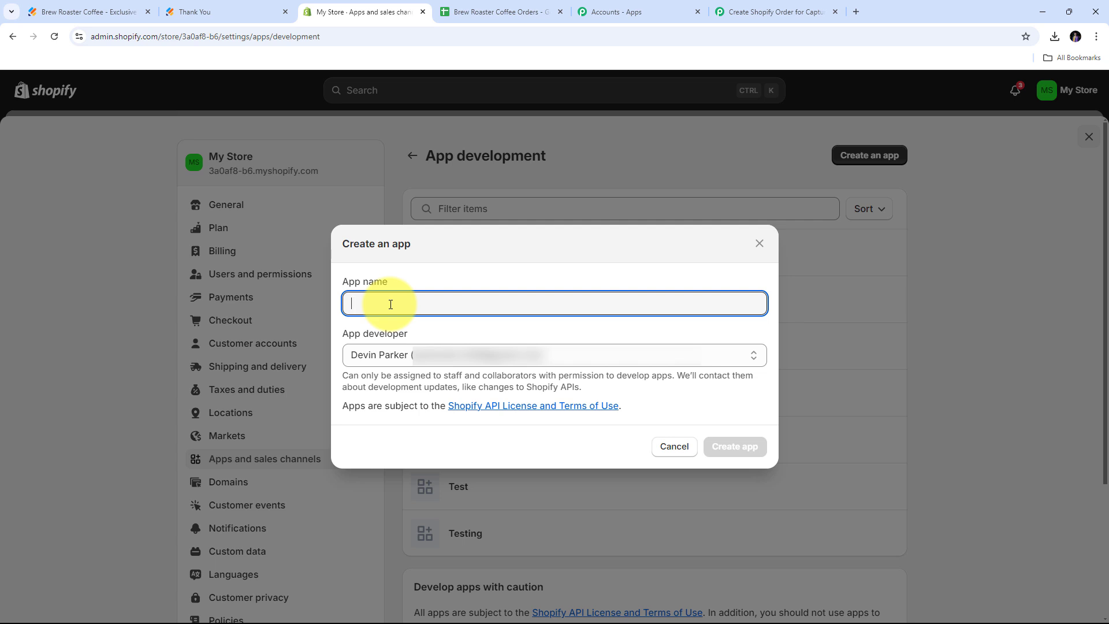
{"action": "type", "text": "Brew Roaster Coffee Orders"}
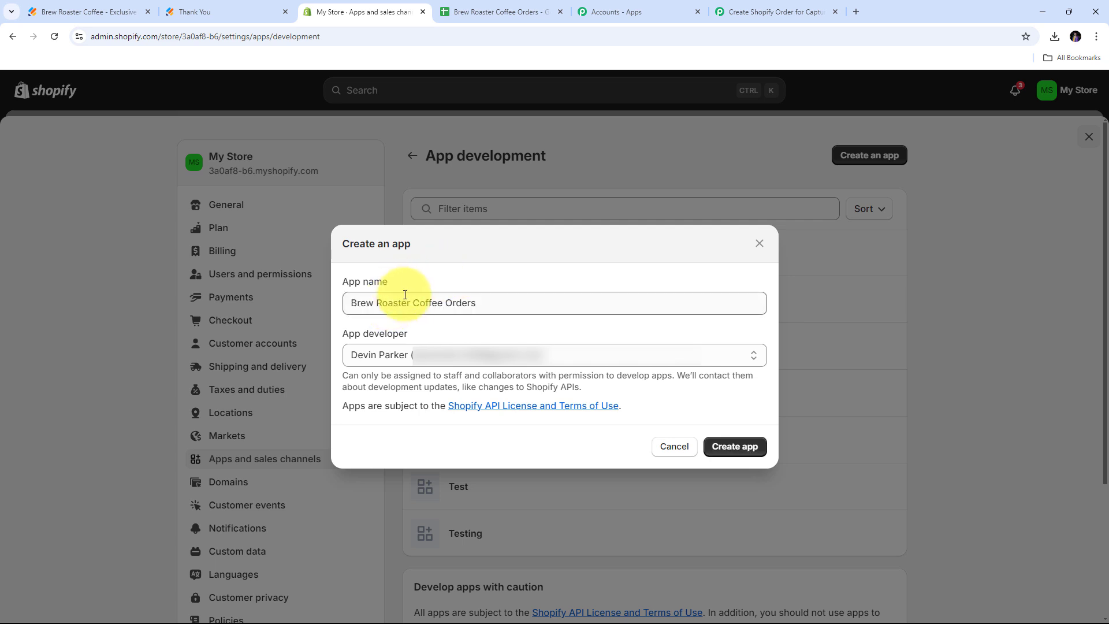
{"action": "left_click", "coordinate": [499, 328]}
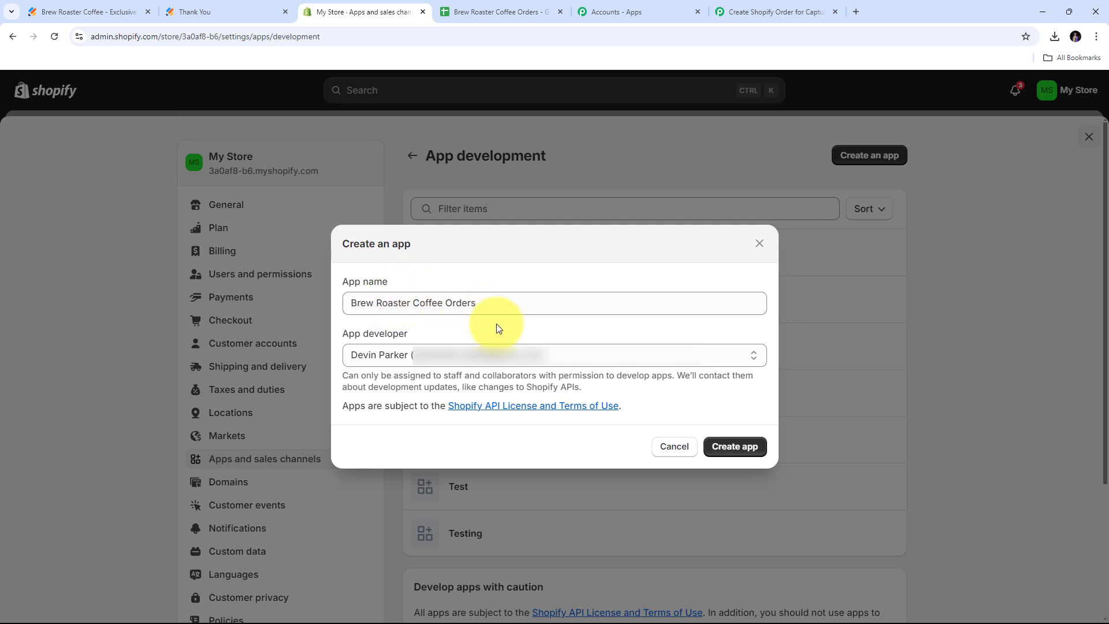
{"action": "left_click", "coordinate": [735, 449]}
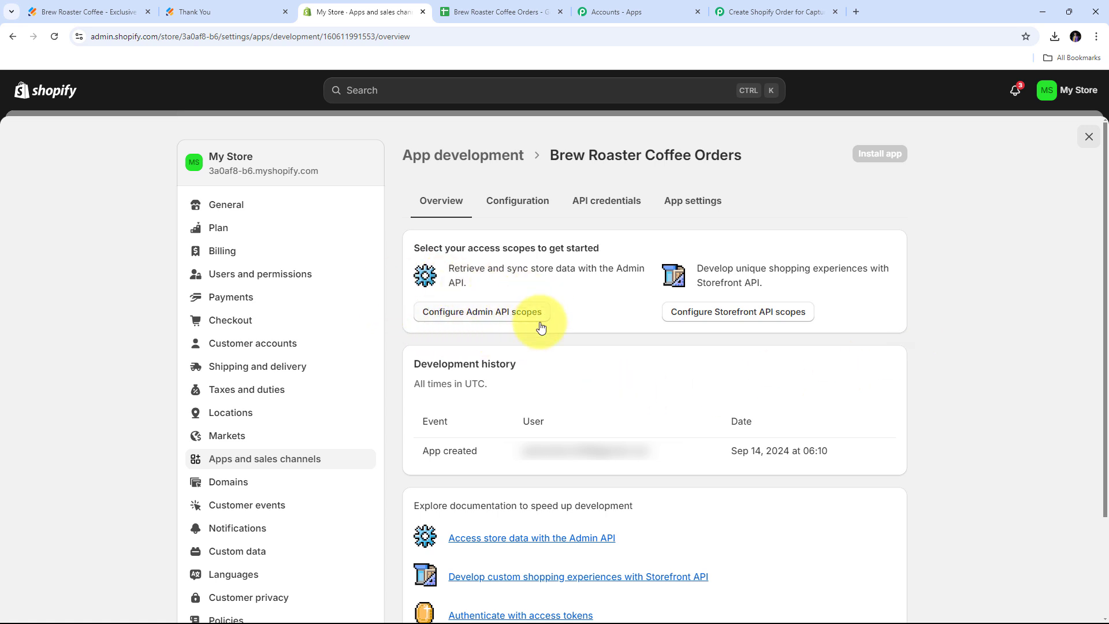
Grant the app all 61 Admin API access scopes and save them.
{"action": "left_click", "coordinate": [471, 315]}
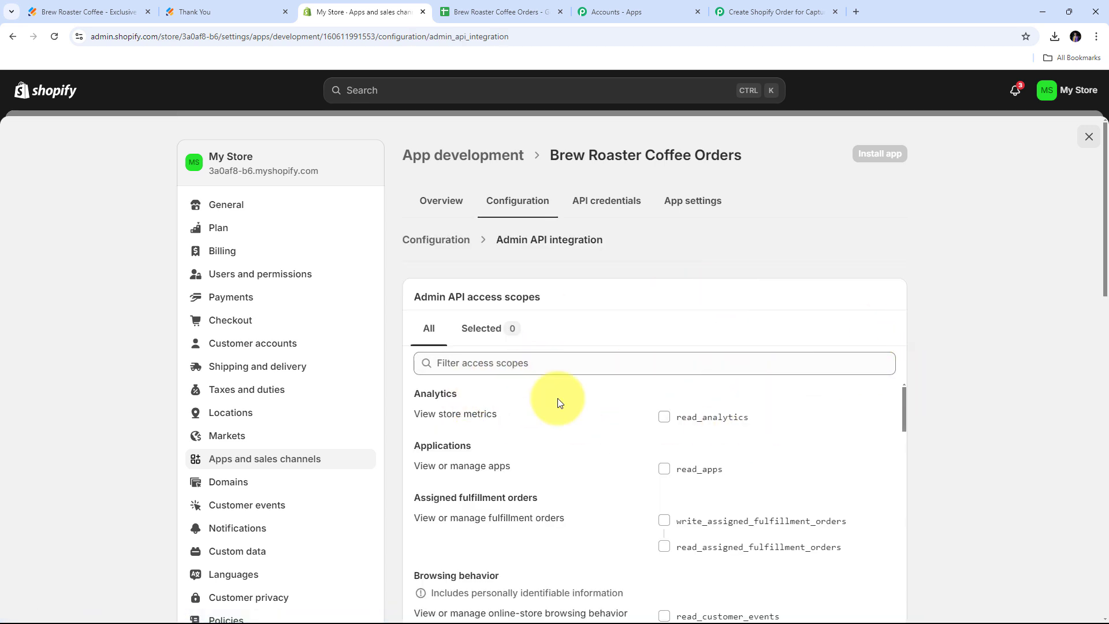
{"action": "left_click", "coordinate": [665, 418]}
{"action": "left_click", "coordinate": [663, 469]}
{"action": "left_click", "coordinate": [665, 520]}
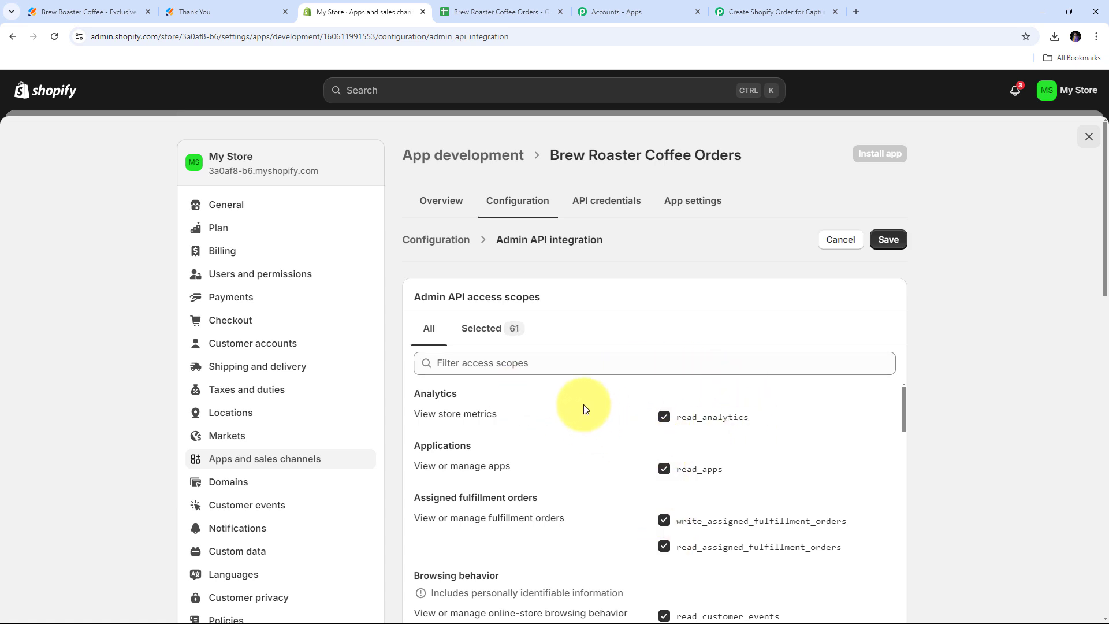
{"action": "left_click", "coordinate": [888, 239]}
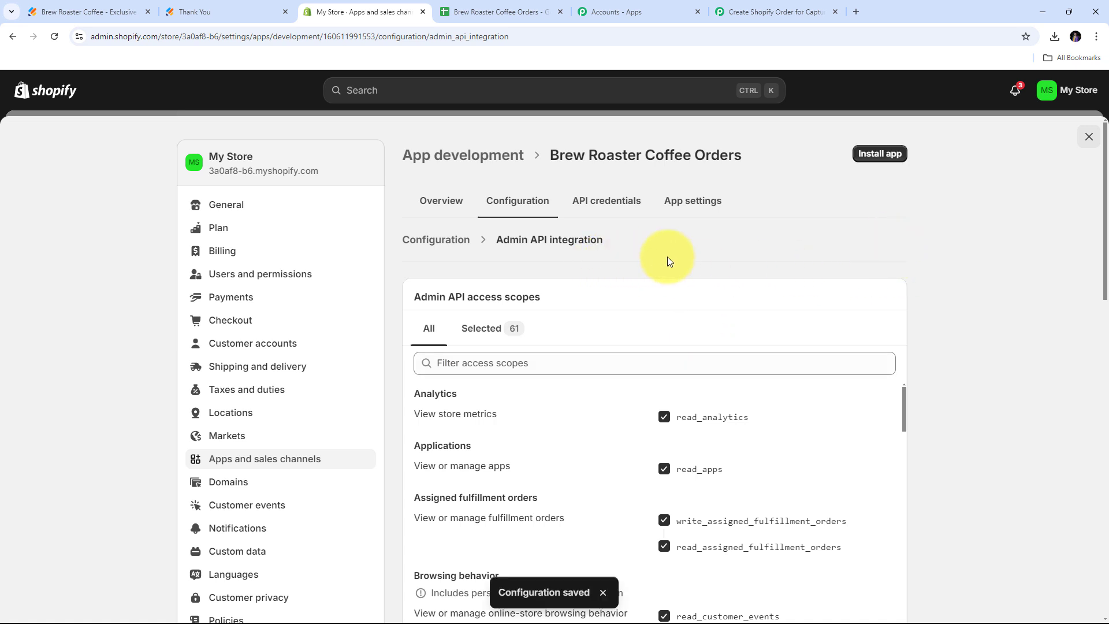
Install the app on the store, then reveal and select its Admin API access token.
{"action": "left_click", "coordinate": [885, 156]}
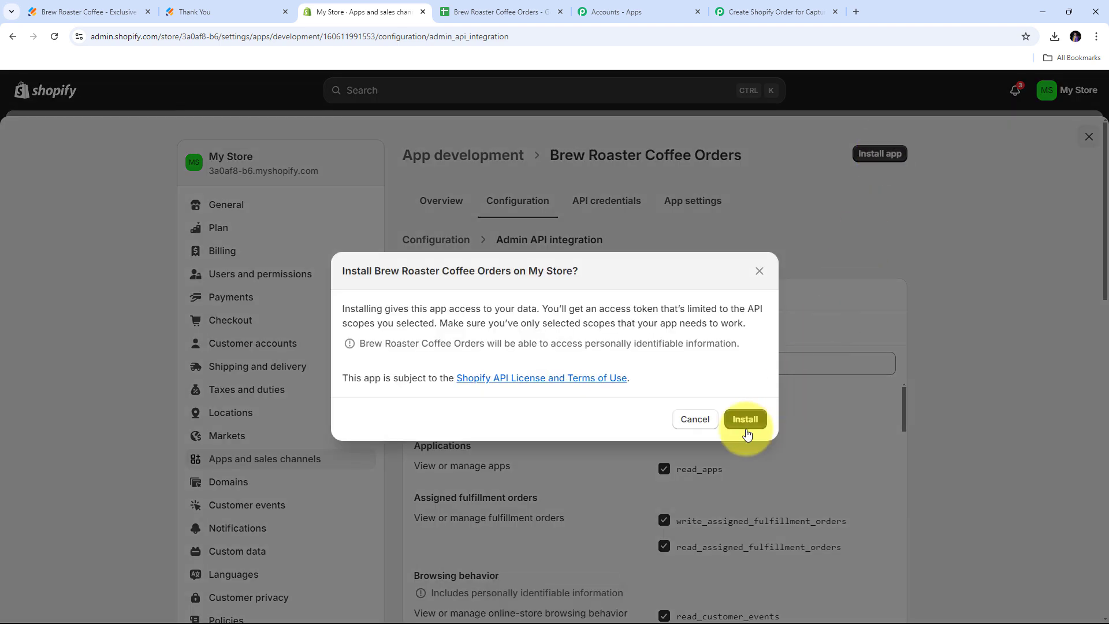
{"action": "left_click", "coordinate": [747, 429]}
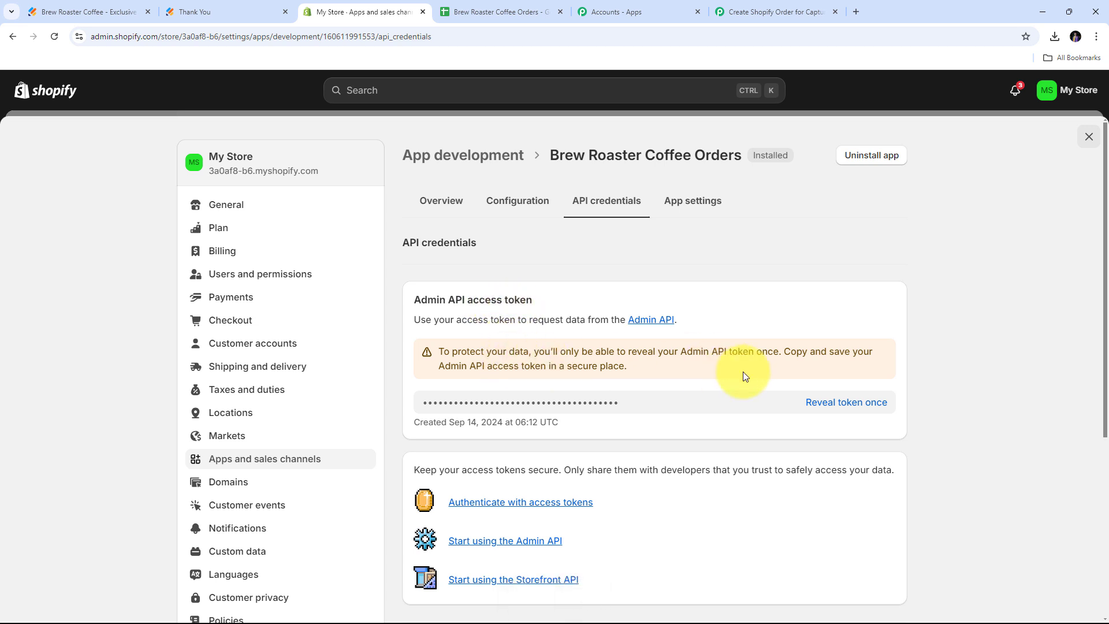
{"action": "left_click", "coordinate": [844, 404]}
{"action": "left_click_drag", "start_coordinate": [693, 403], "coordinate": [402, 405]}
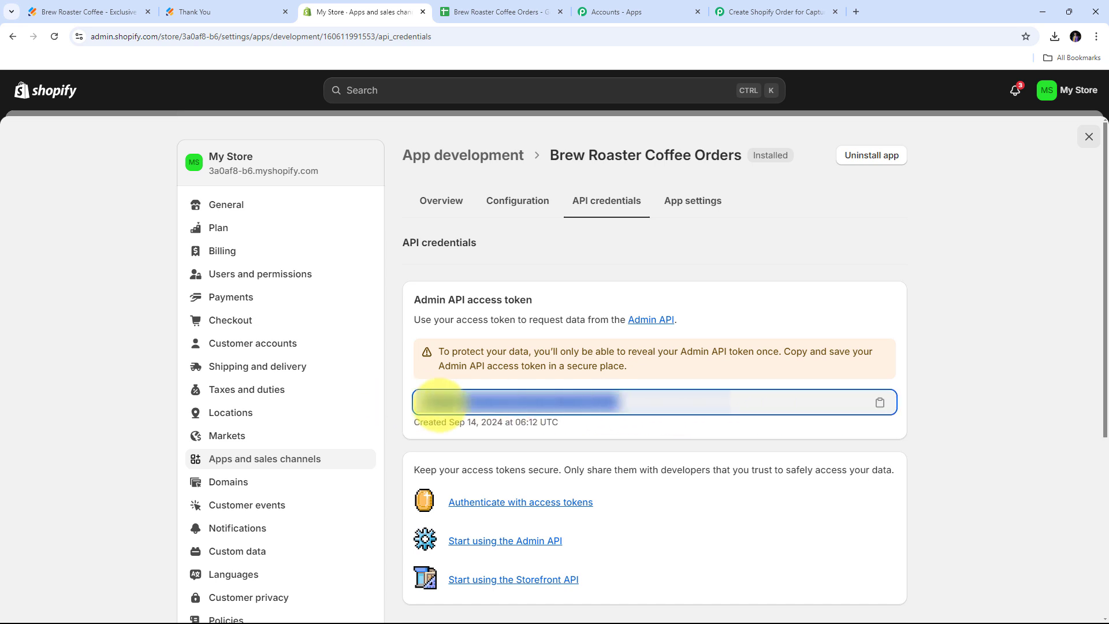
{"action": "left_click", "coordinate": [754, 10]}
Paste the Admin API access token into Pabbly's Shopify connection form, then return to the Shopify home dashboard.
{"action": "left_click", "coordinate": [574, 322]}
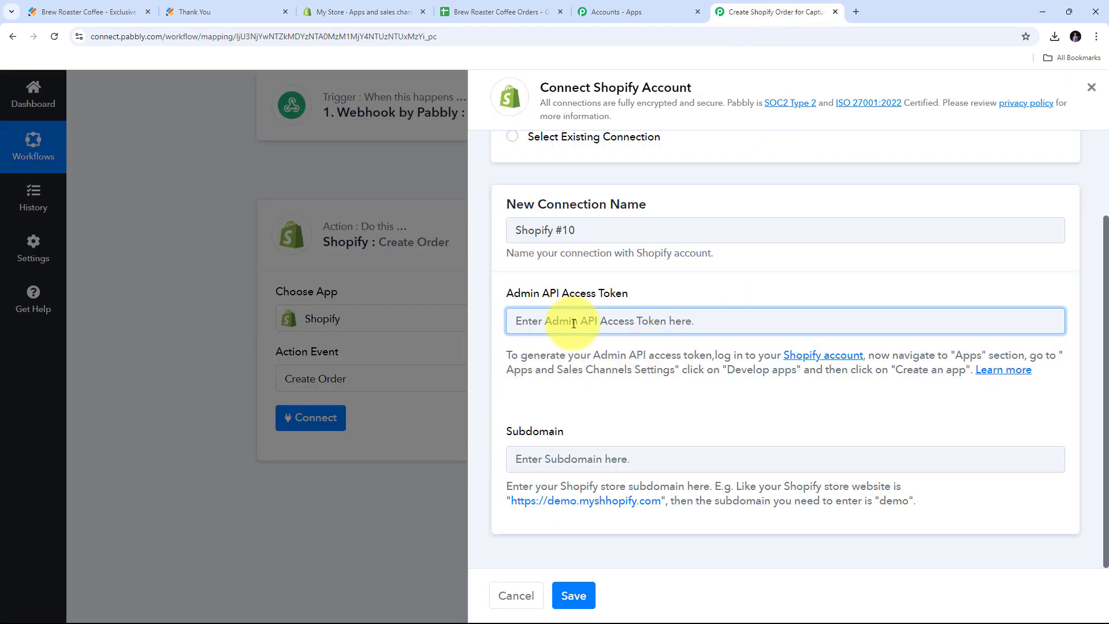
{"action": "key", "text": "ctrl+v"}
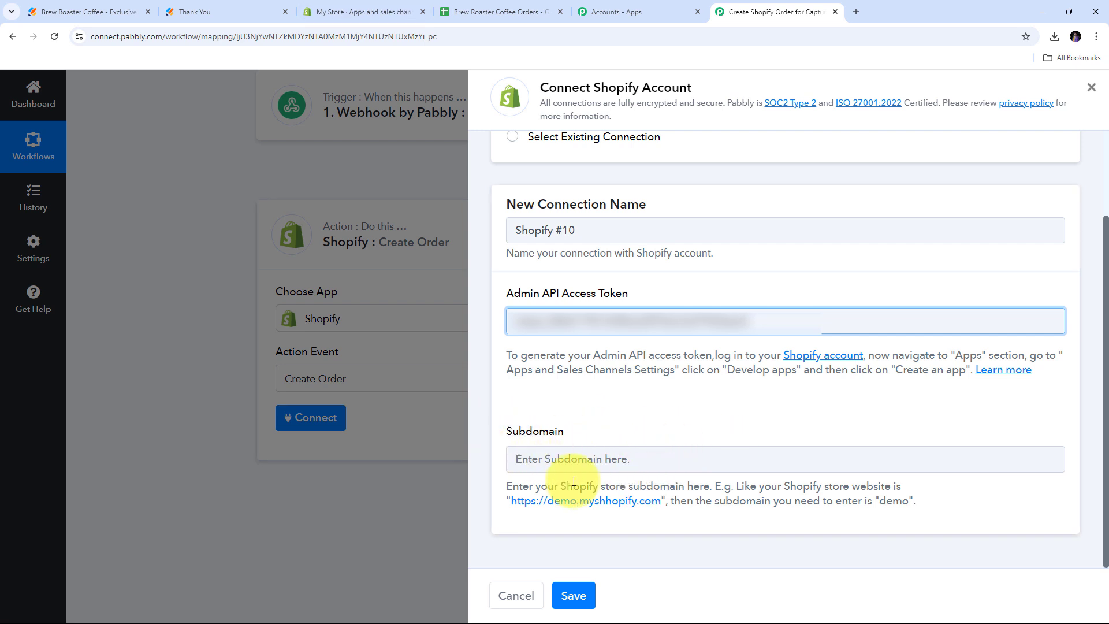
{"action": "left_click", "coordinate": [352, 3]}
{"action": "left_click", "coordinate": [1080, 143]}
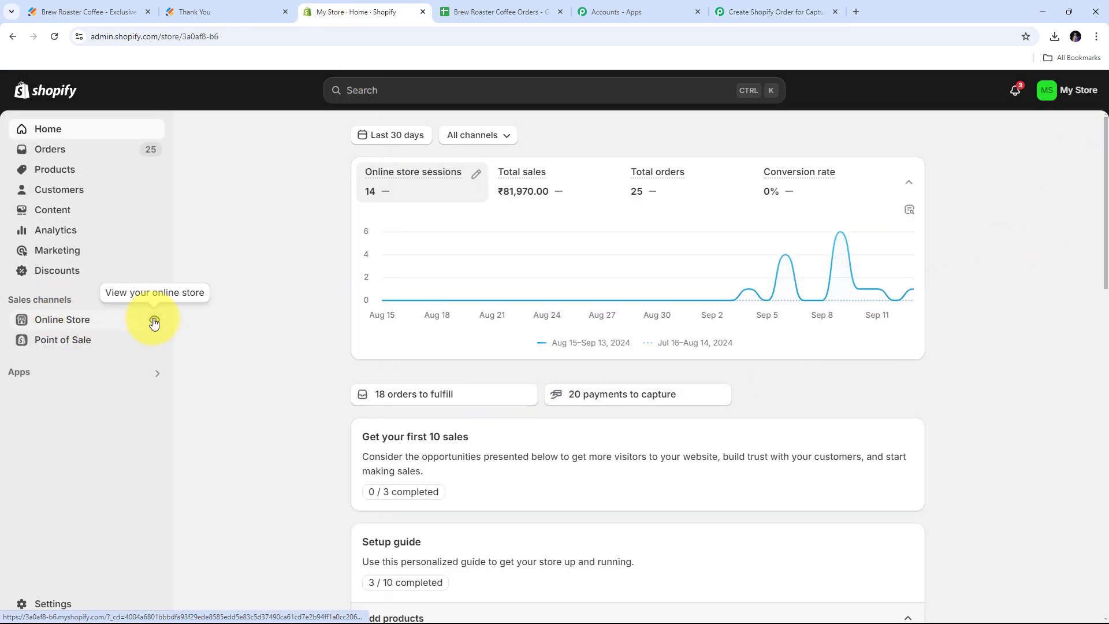
Open the live storefront and copy the store subdomain from its address for Pabbly's Subdomain field.
{"action": "left_click", "coordinate": [154, 320]}
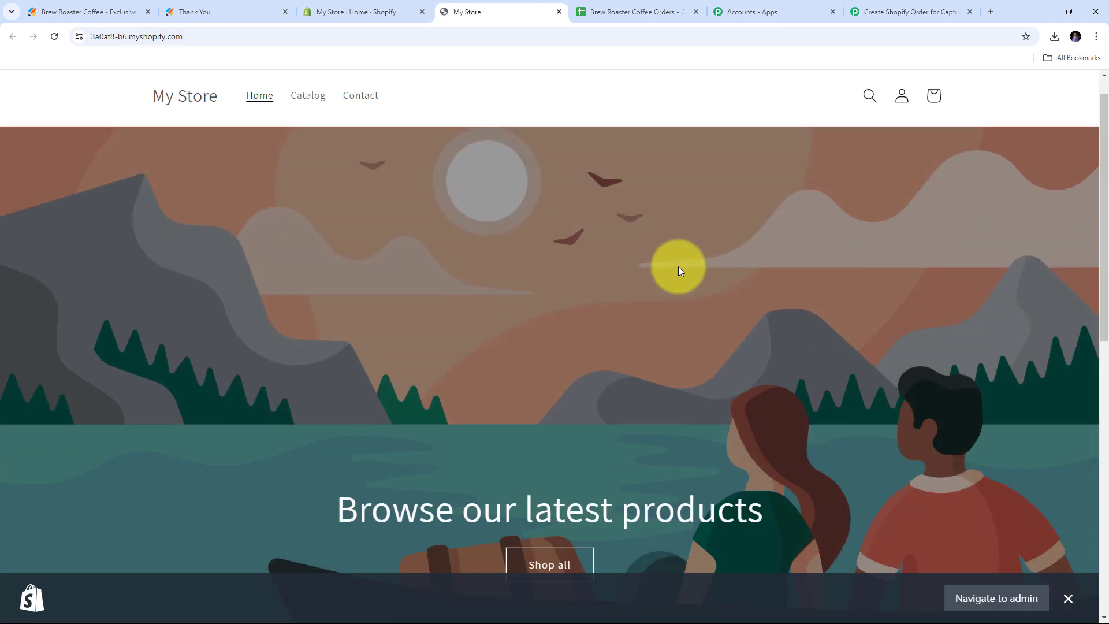
{"action": "scroll", "coordinate": [678, 266], "scroll_direction": "down", "scroll_amount": 7}
{"action": "scroll", "coordinate": [678, 266], "scroll_direction": "up", "scroll_amount": 7}
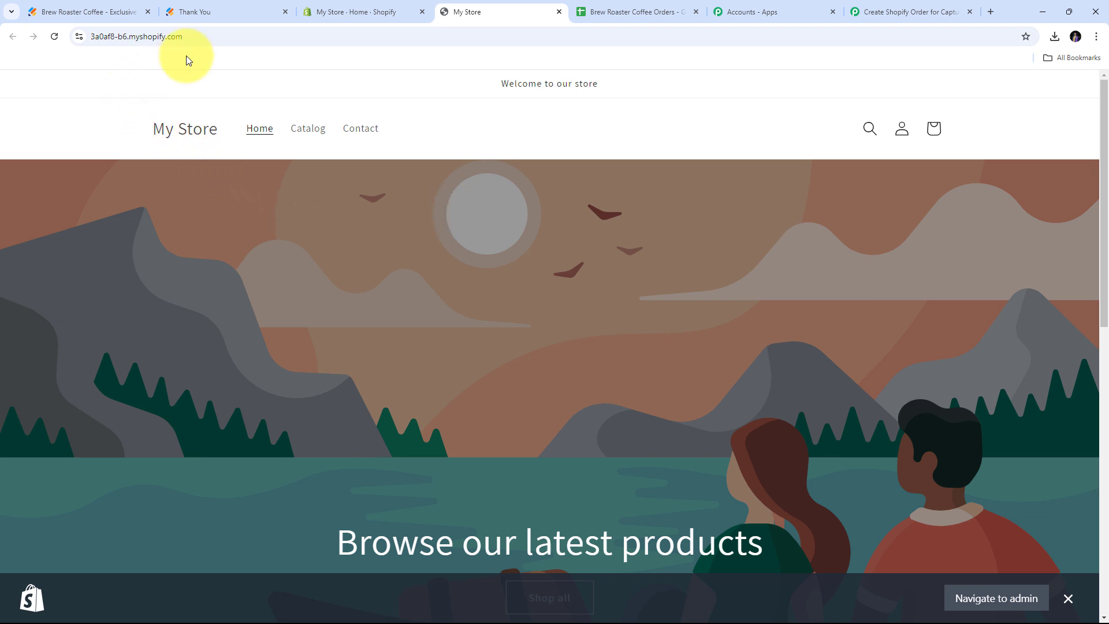
{"action": "left_click", "coordinate": [212, 38]}
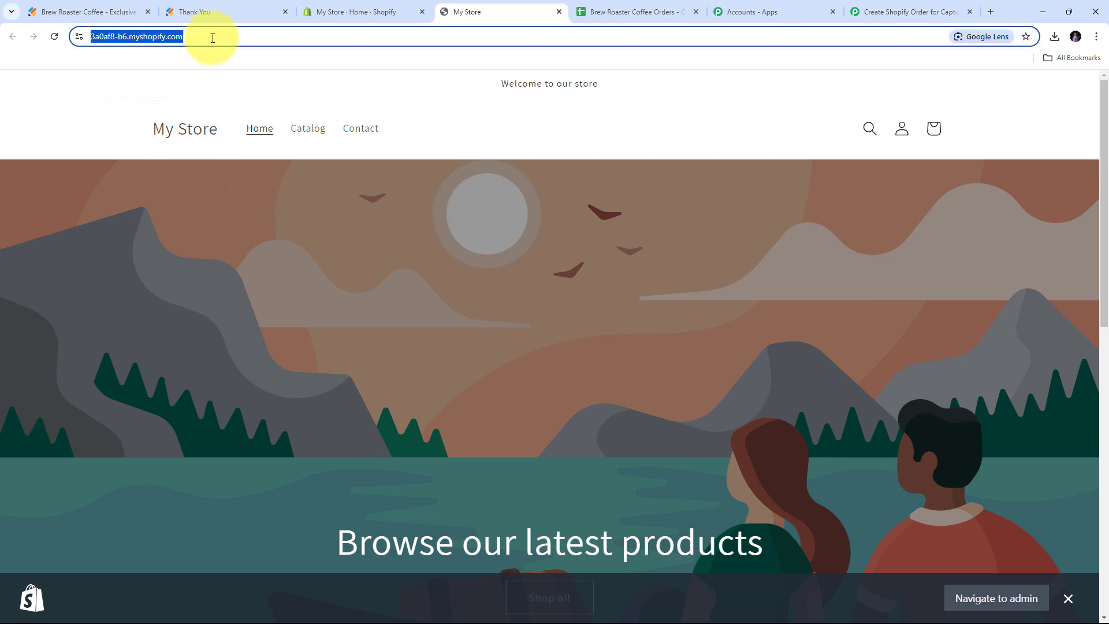
{"action": "left_click", "coordinate": [213, 38]}
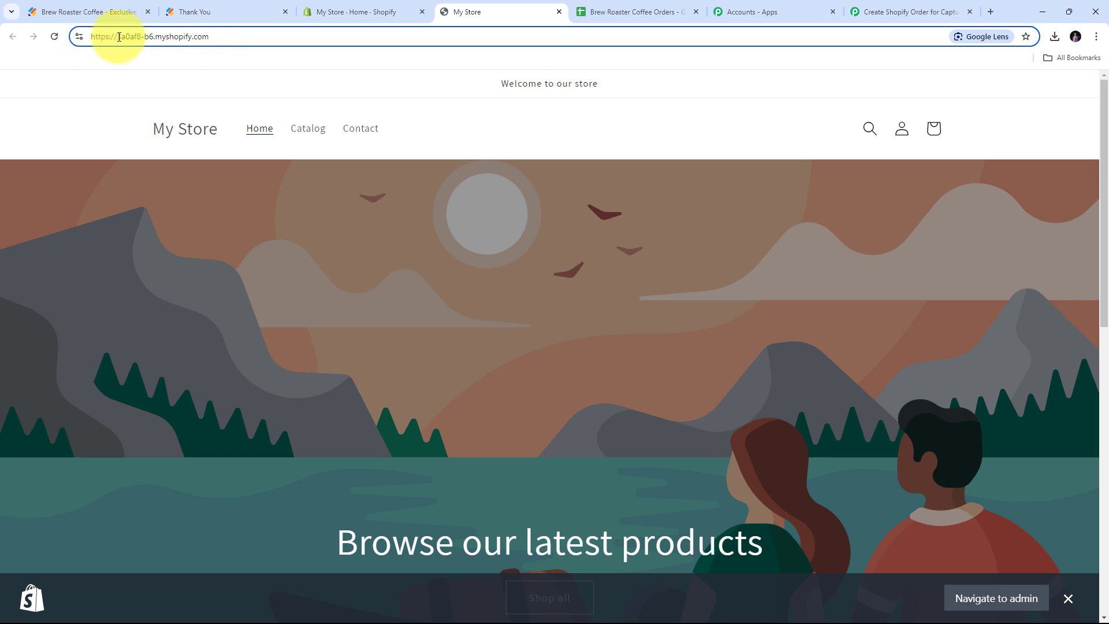
{"action": "left_click_drag", "start_coordinate": [117, 37], "coordinate": [154, 37]}
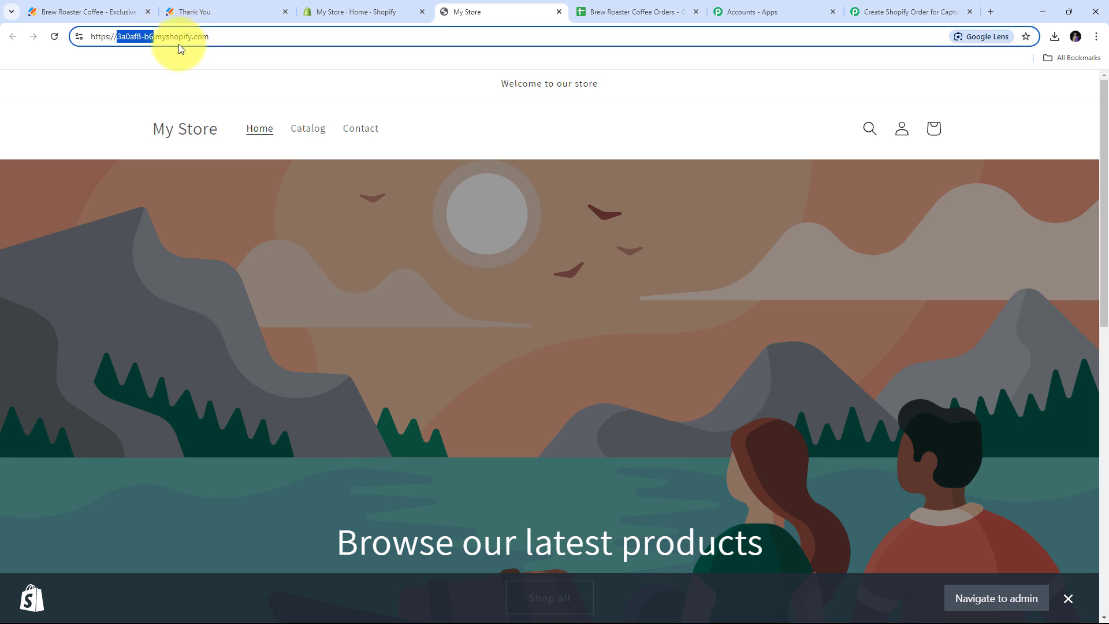
{"action": "right_click", "coordinate": [132, 36]}
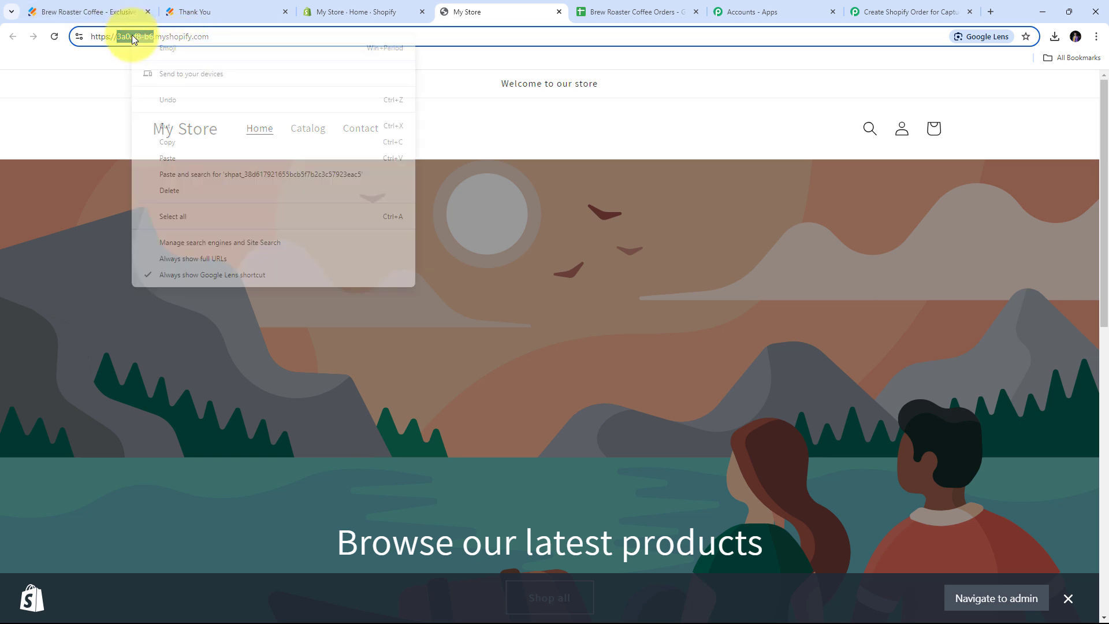
{"action": "left_click", "coordinate": [182, 141]}
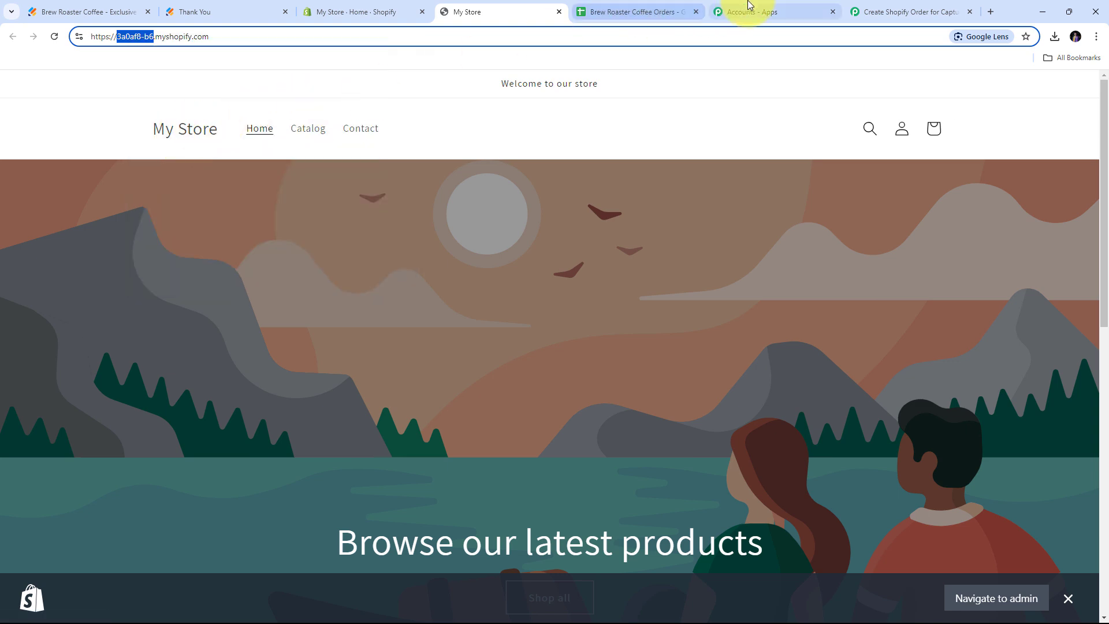
{"action": "left_click", "coordinate": [876, 10]}
{"action": "right_click", "coordinate": [558, 457]}
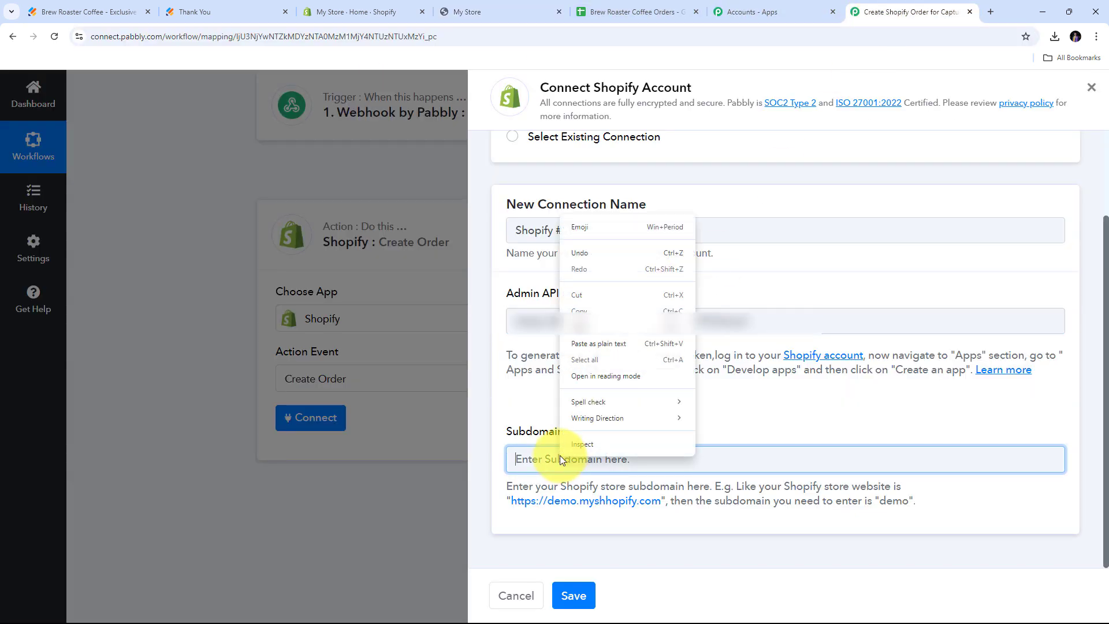
Paste the store subdomain into Subdomain and save the Shopify account connection.
{"action": "left_click", "coordinate": [588, 330]}
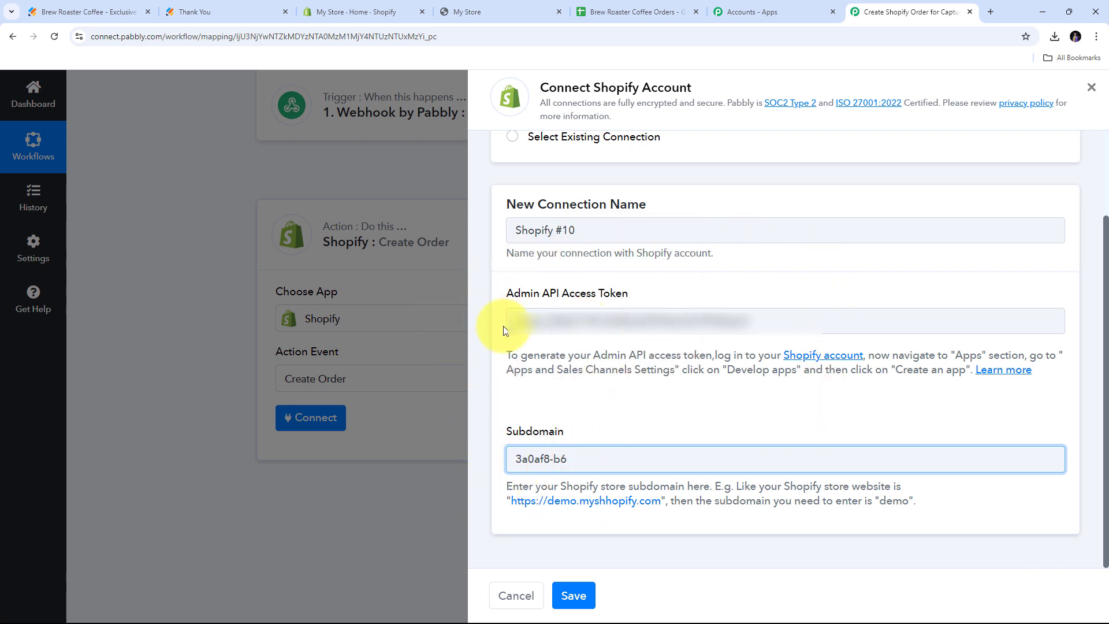
{"action": "left_click", "coordinate": [577, 599]}
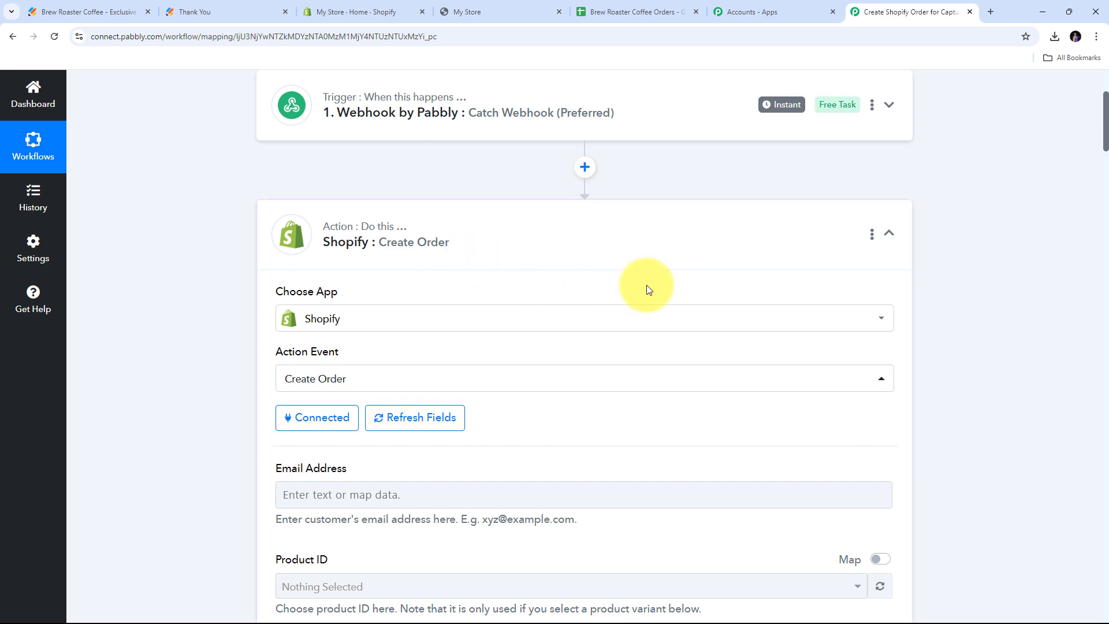
{"action": "scroll", "coordinate": [598, 260], "scroll_direction": "down", "scroll_amount": 5}
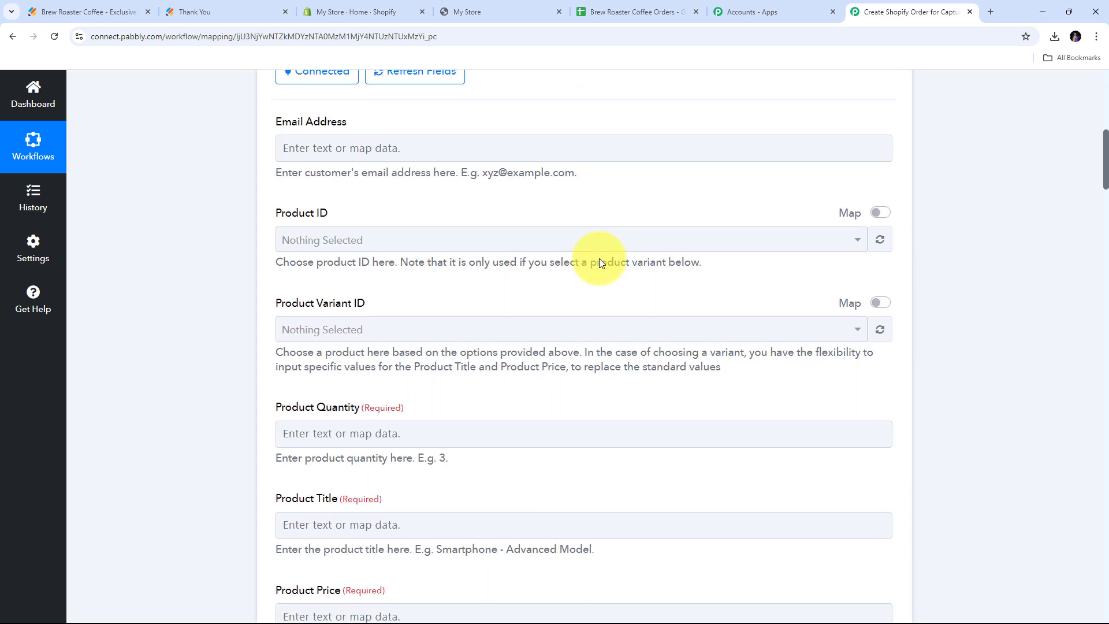
{"action": "scroll", "coordinate": [491, 283], "scroll_direction": "up", "scroll_amount": 2}
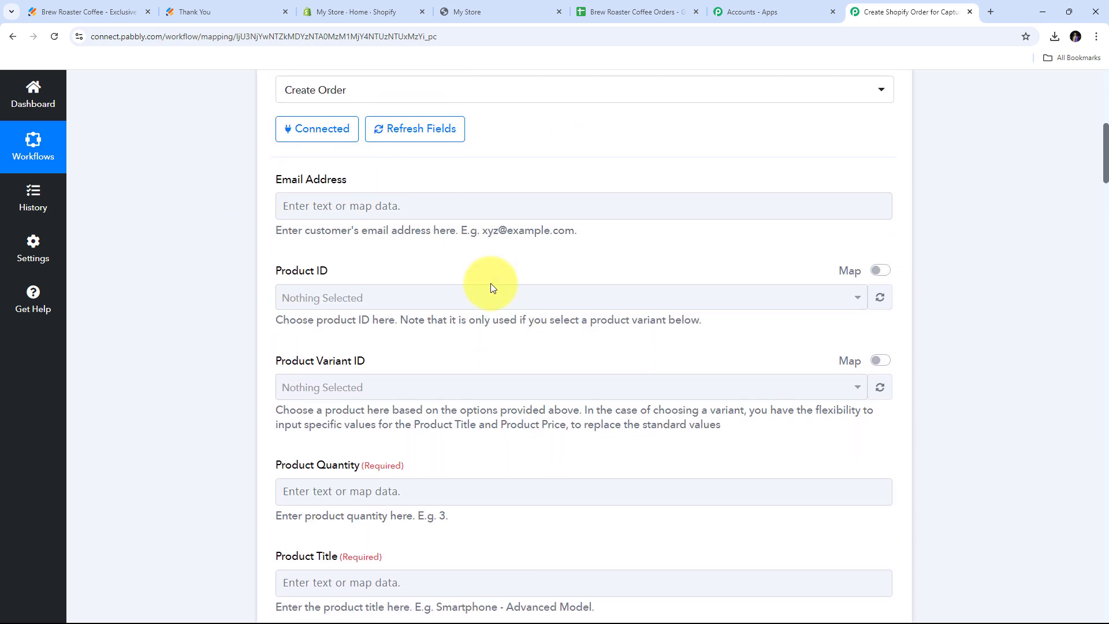
{"action": "scroll", "coordinate": [452, 324], "scroll_direction": "down", "scroll_amount": 5}
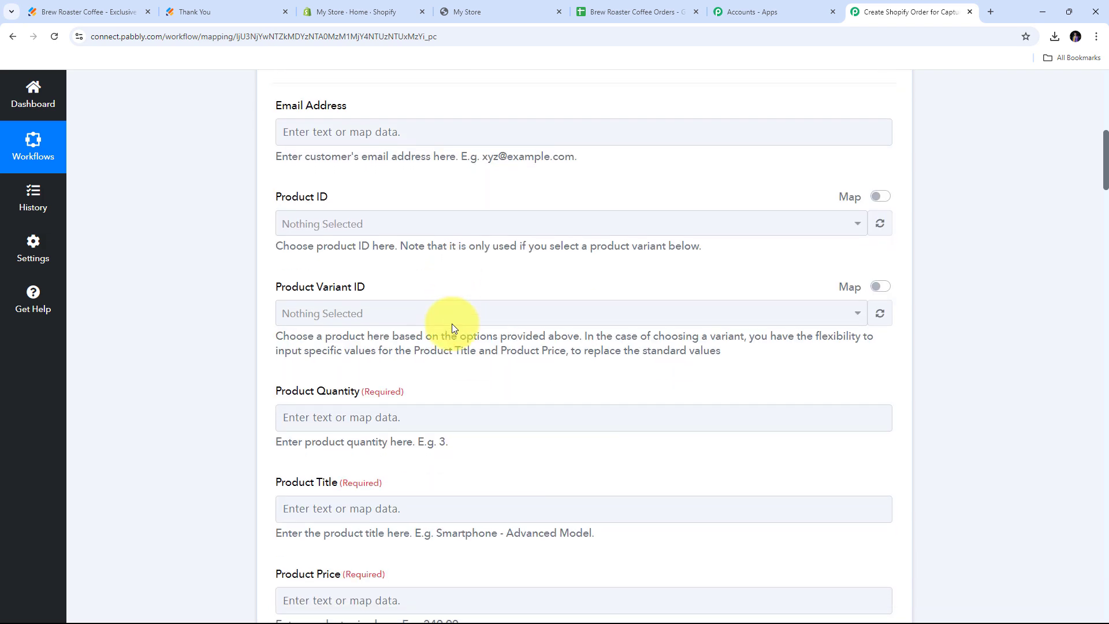
{"action": "scroll", "coordinate": [452, 328], "scroll_direction": "down", "scroll_amount": 3}
{"action": "scroll", "coordinate": [452, 328], "scroll_direction": "up", "scroll_amount": 8}
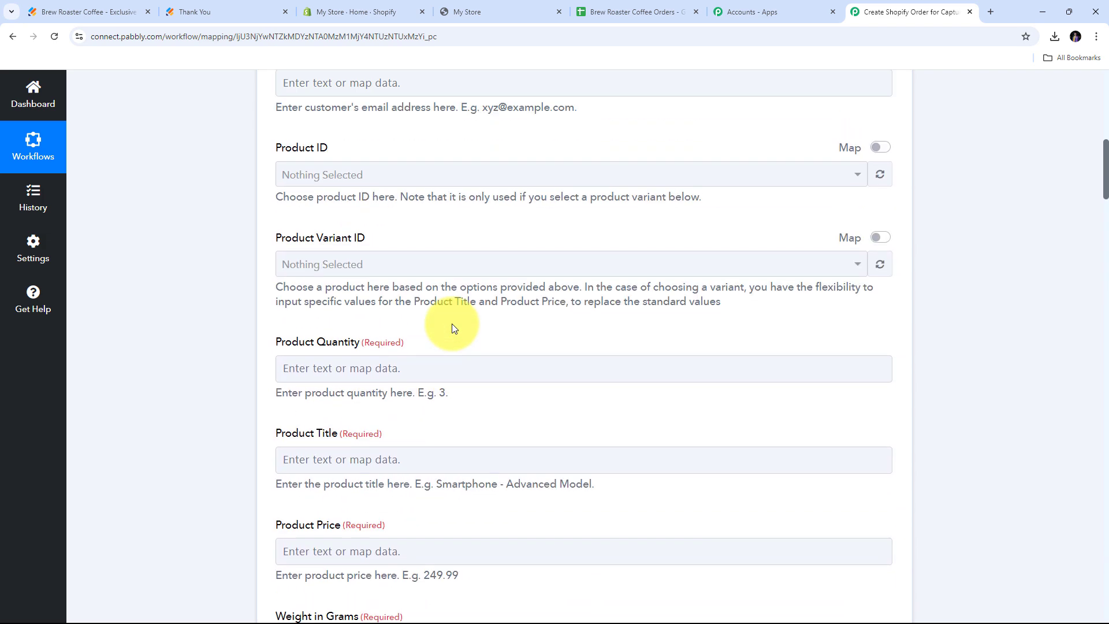
Map the order's Email Address to the webhook's RawRequest Q4 Email field.
{"action": "left_click", "coordinate": [312, 263]}
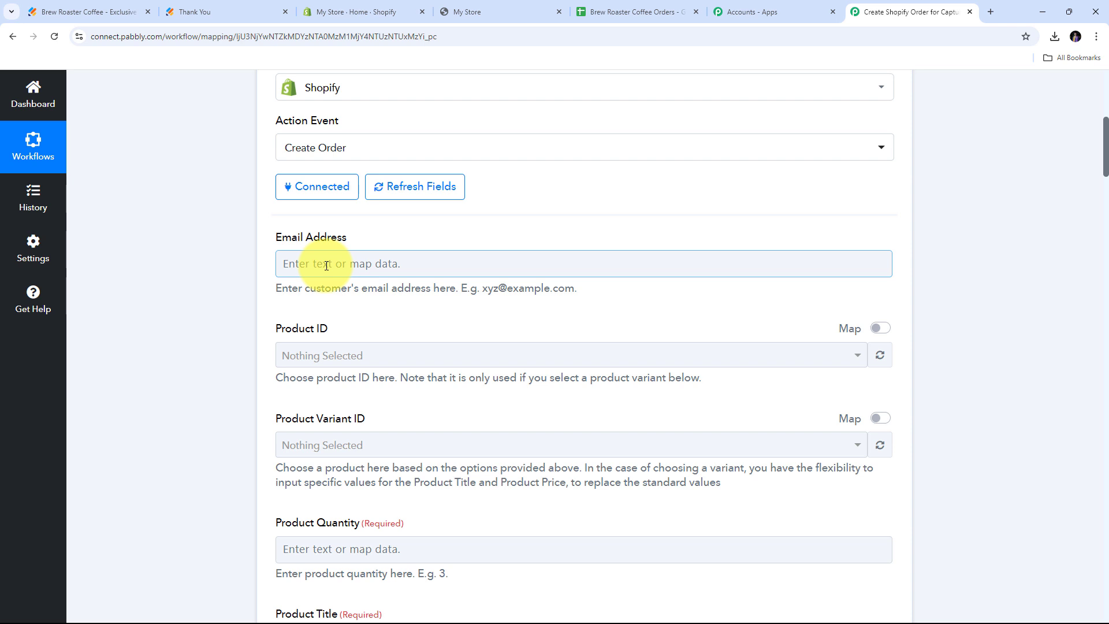
{"action": "left_click", "coordinate": [326, 265]}
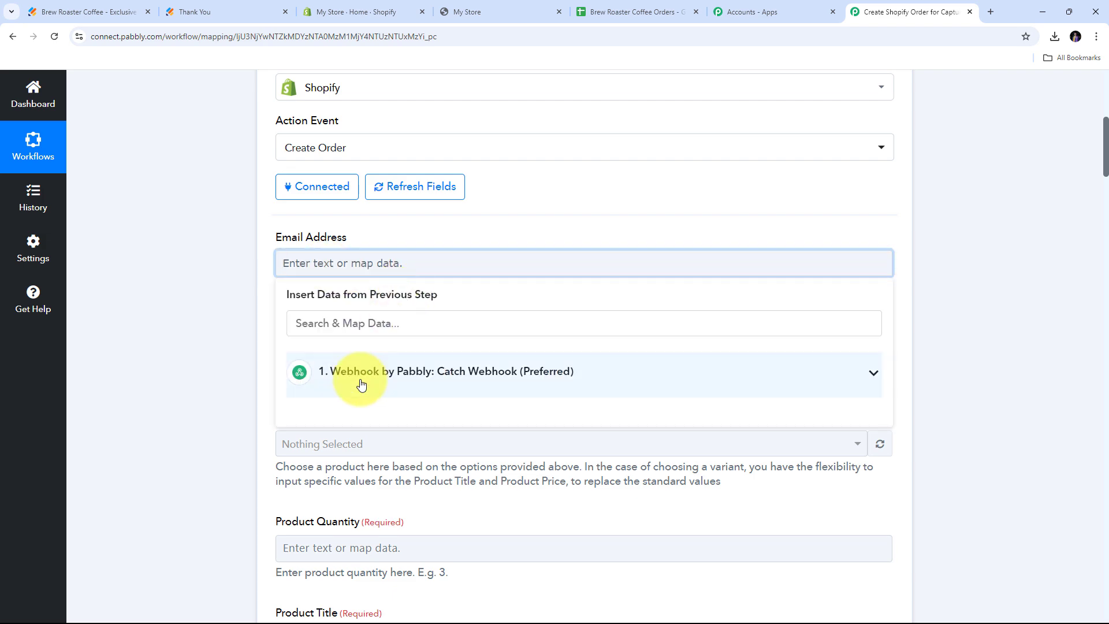
{"action": "left_click", "coordinate": [409, 372]}
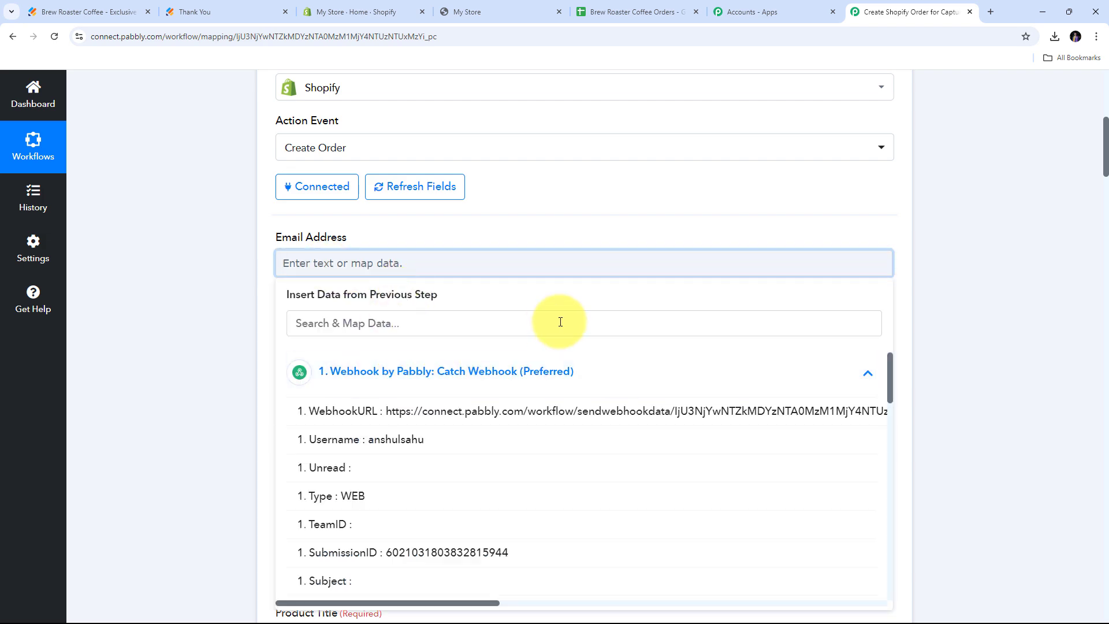
{"action": "scroll", "coordinate": [538, 336], "scroll_direction": "down", "scroll_amount": 2}
{"action": "scroll", "coordinate": [491, 351], "scroll_direction": "down", "scroll_amount": 3}
{"action": "scroll", "coordinate": [483, 350], "scroll_direction": "down", "scroll_amount": 1}
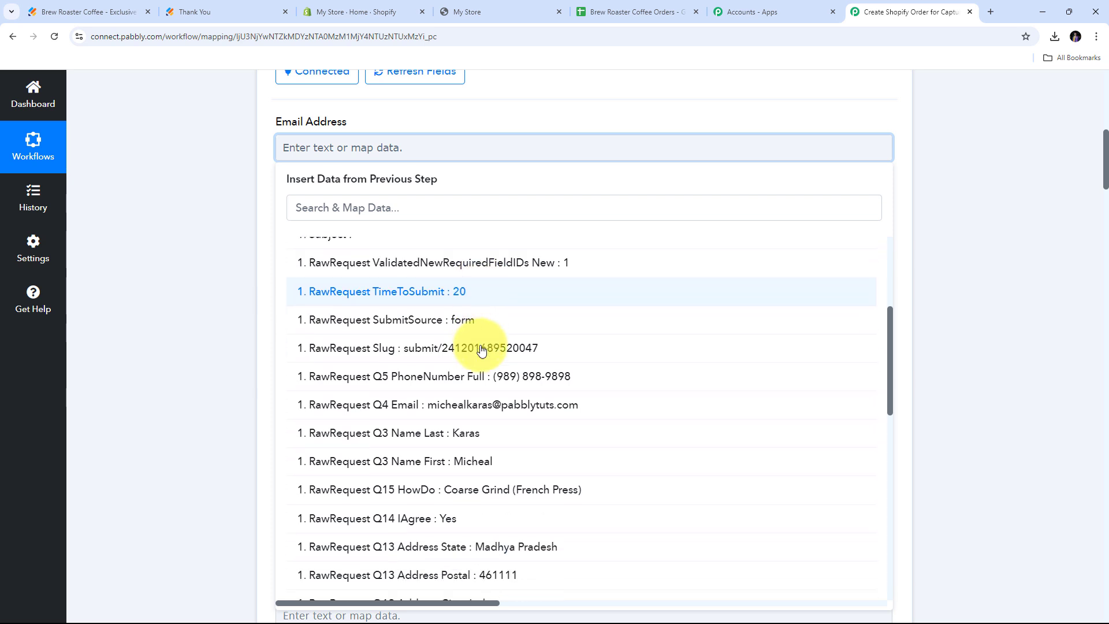
{"action": "left_click", "coordinate": [471, 413]}
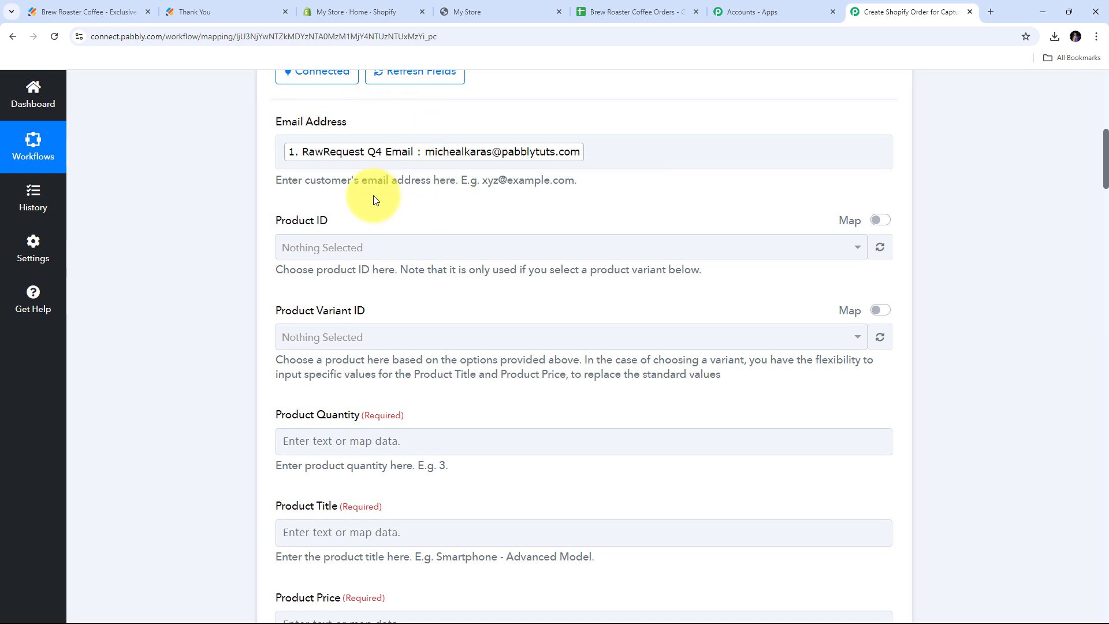
{"action": "scroll", "coordinate": [373, 195], "scroll_direction": "down", "scroll_amount": 1}
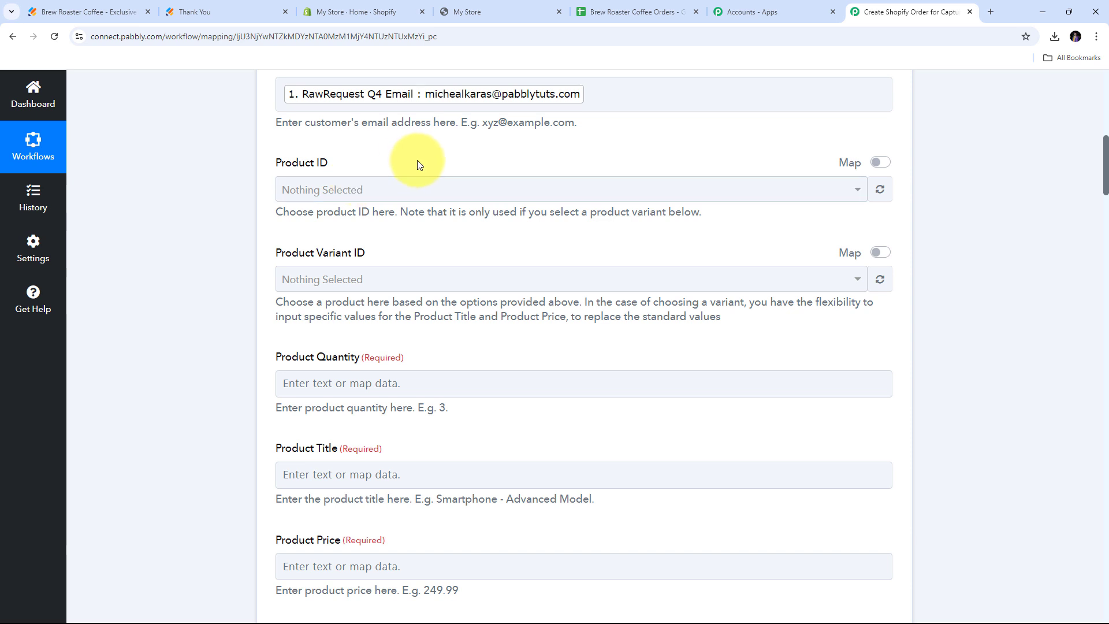
{"action": "left_click", "coordinate": [343, 10]}
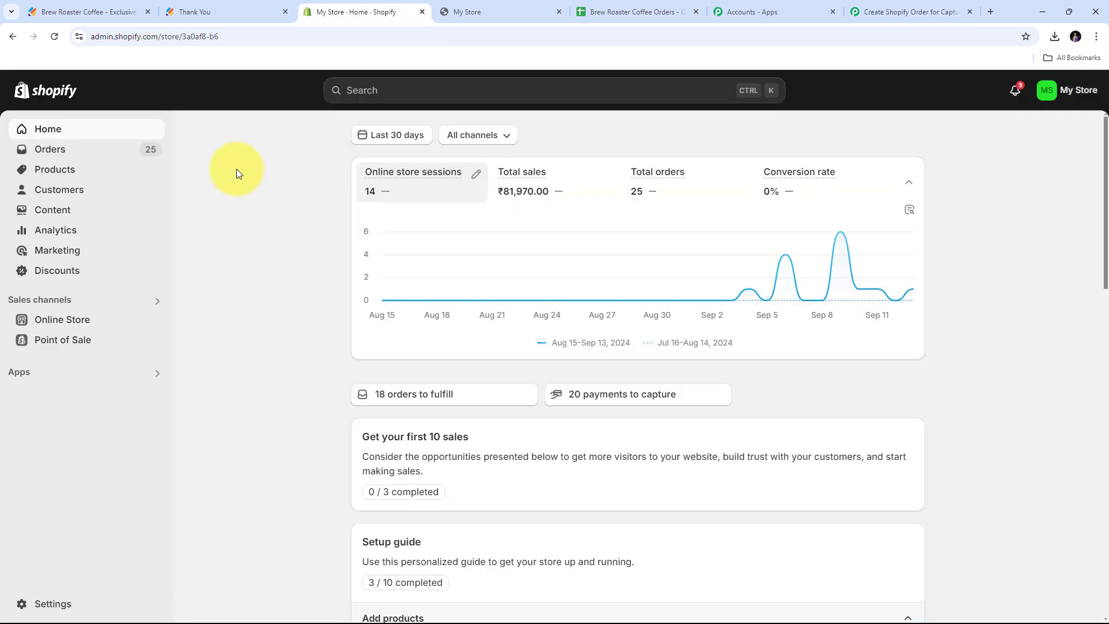
{"action": "left_click", "coordinate": [63, 174]}
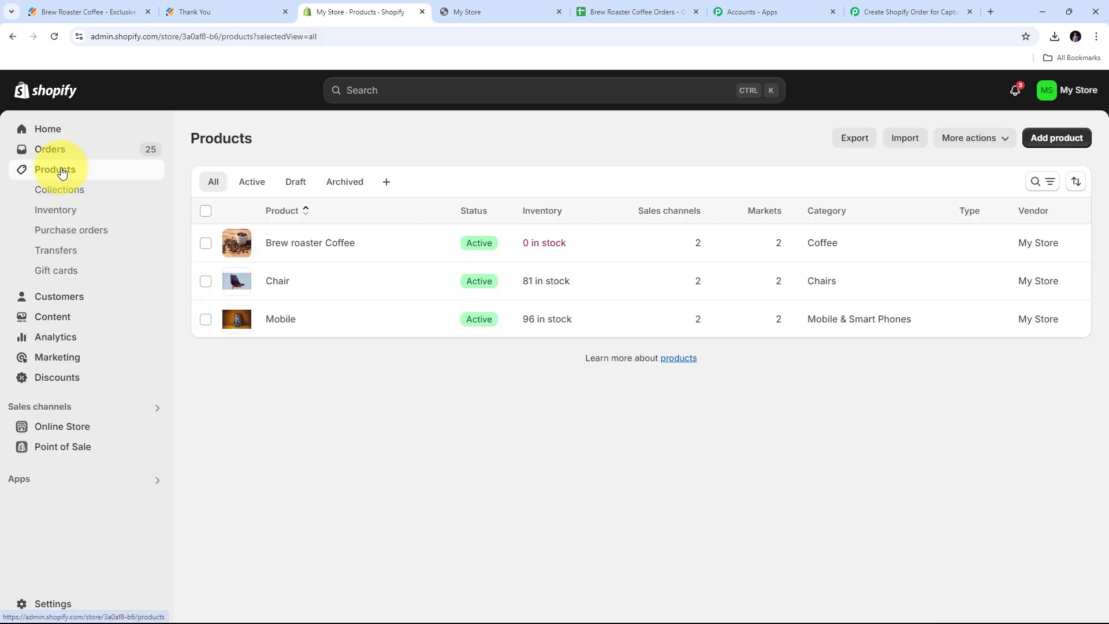
{"action": "left_click", "coordinate": [299, 245]}
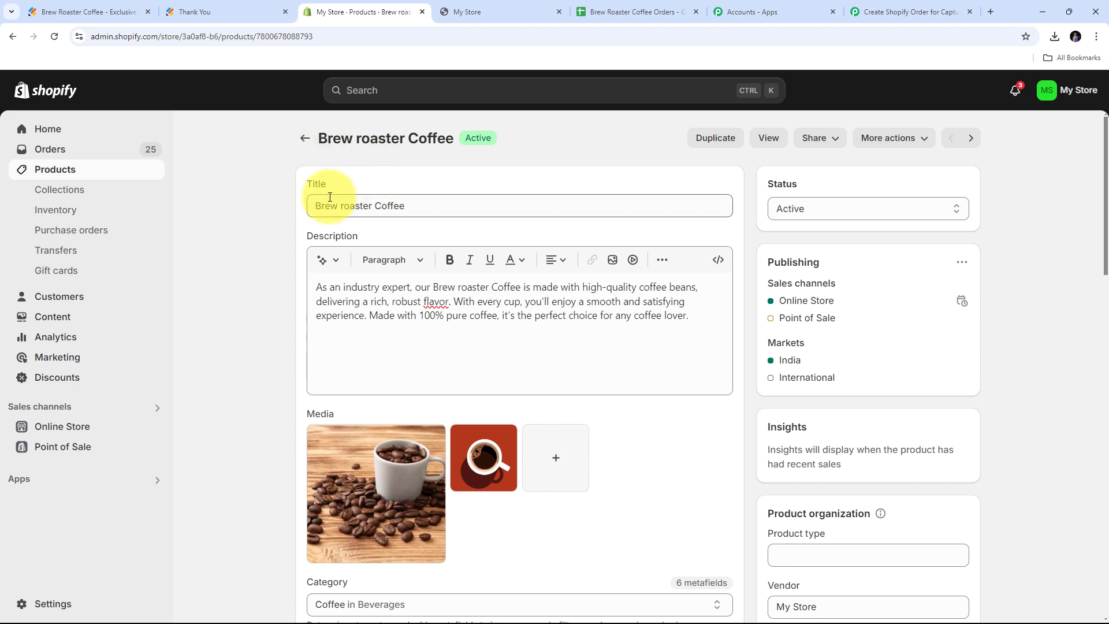
{"action": "left_click", "coordinate": [257, 38]}
{"action": "left_click", "coordinate": [277, 38]}
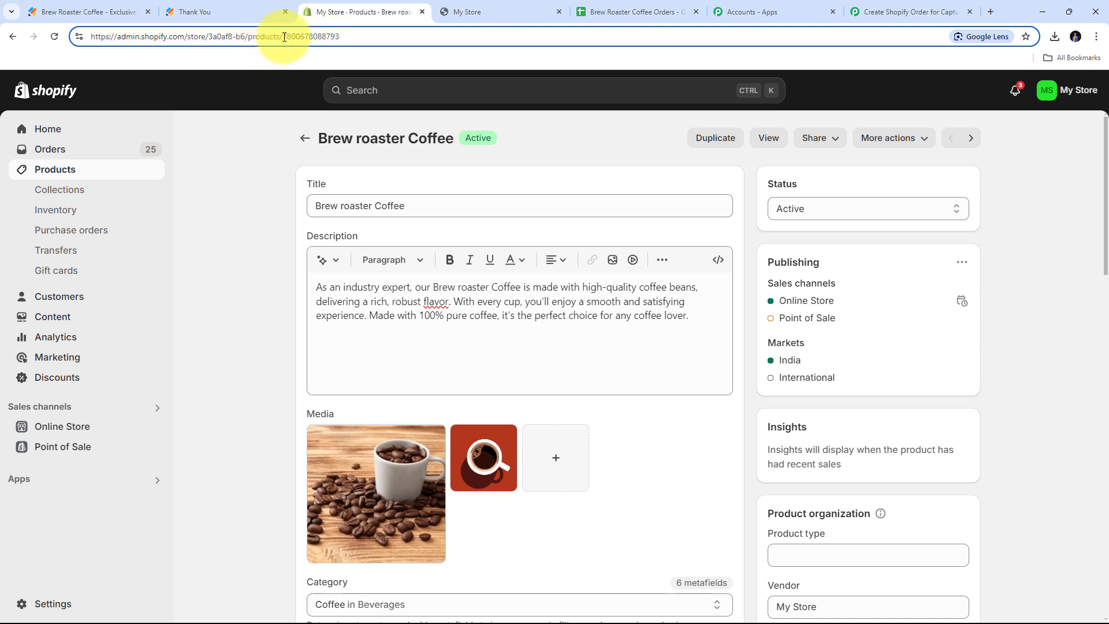
{"action": "left_click_drag", "start_coordinate": [284, 37], "coordinate": [347, 36]}
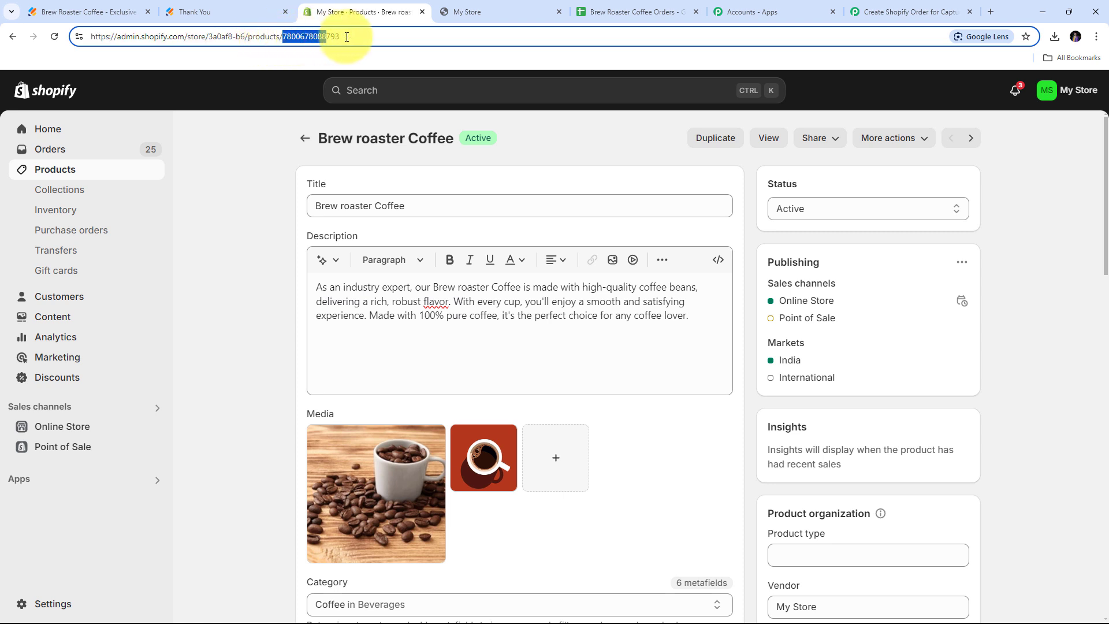
{"action": "right_click", "coordinate": [310, 37]}
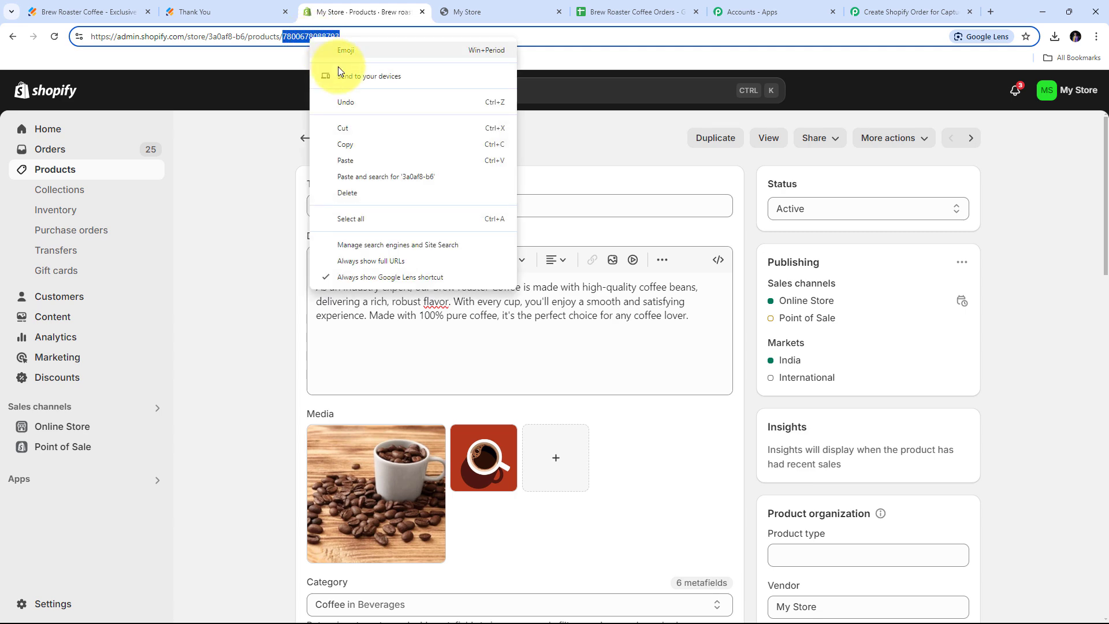
{"action": "left_click", "coordinate": [350, 145]}
{"action": "left_click", "coordinate": [920, 9]}
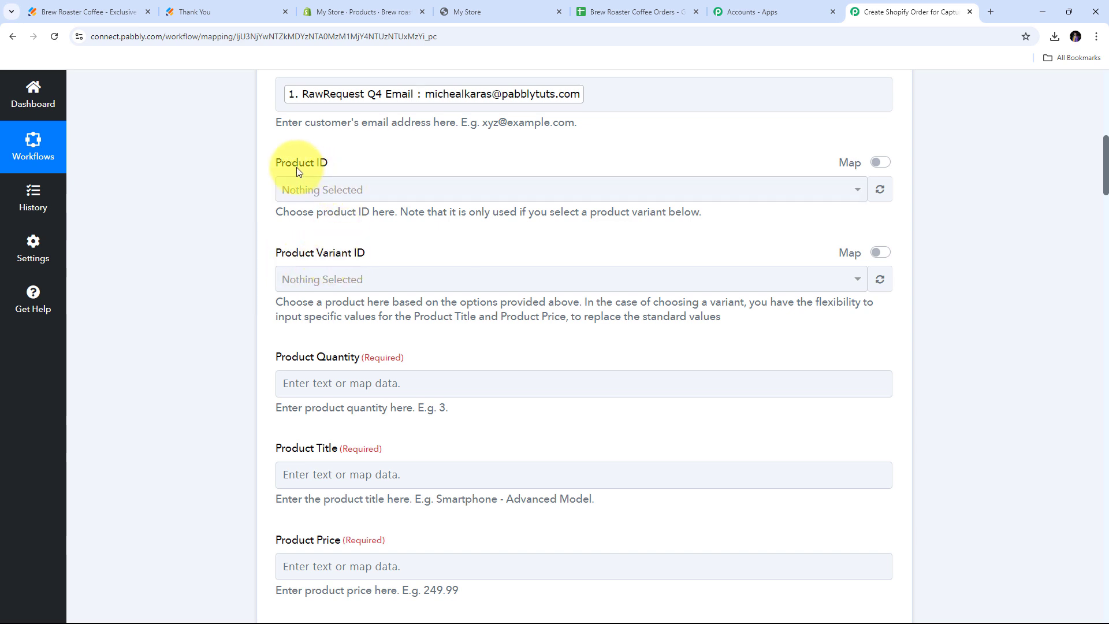
{"action": "scroll", "coordinate": [347, 173], "scroll_direction": "up", "scroll_amount": 1}
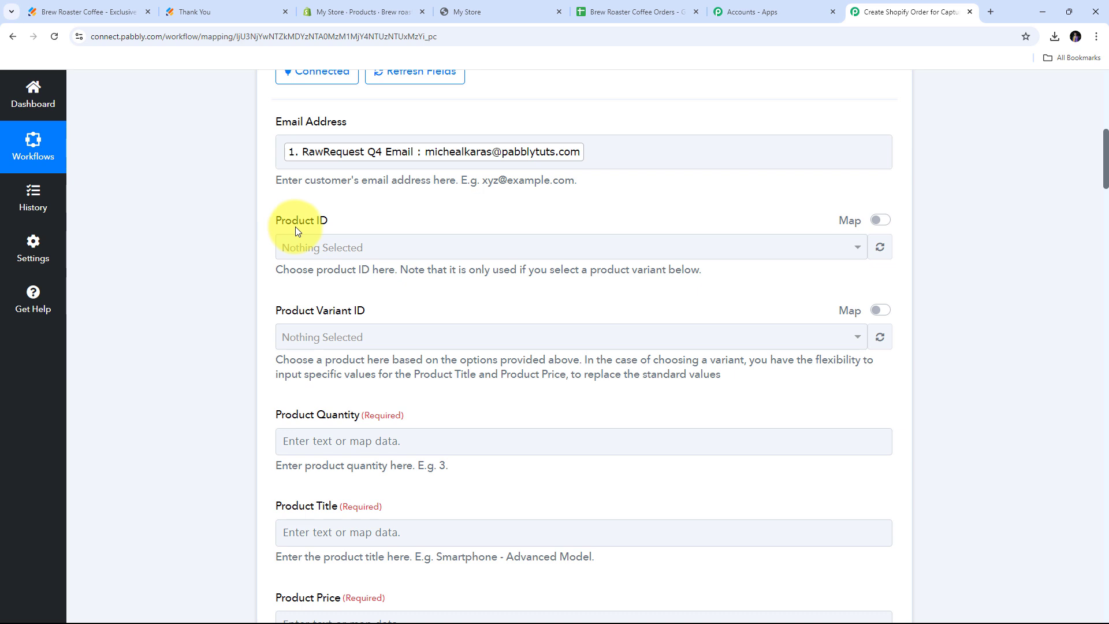
{"action": "left_click", "coordinate": [880, 220]}
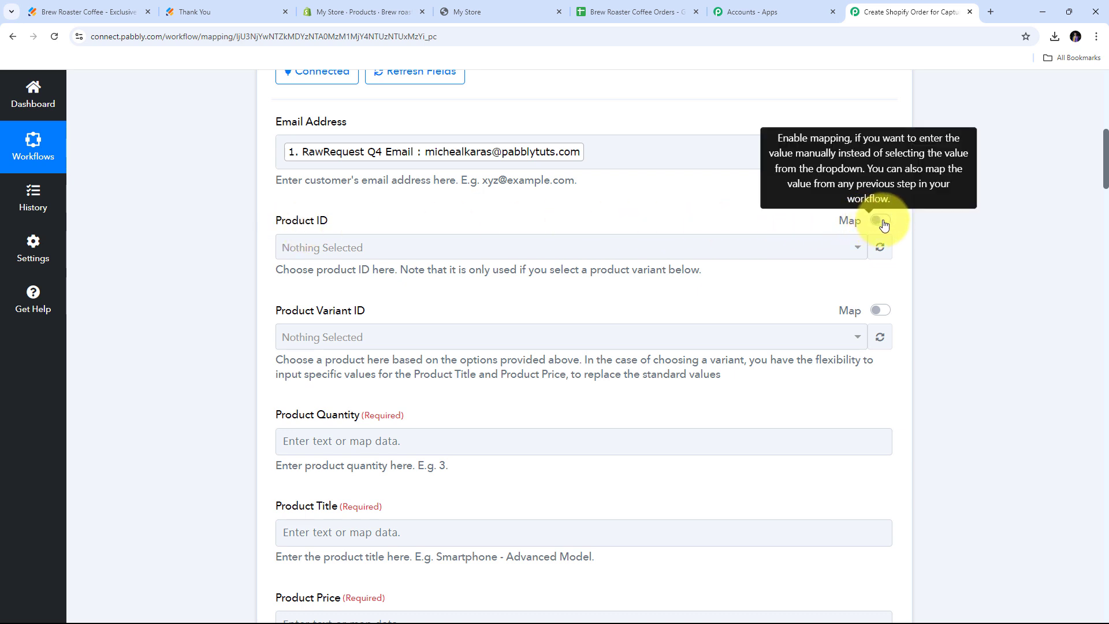
{"action": "right_click", "coordinate": [310, 248]}
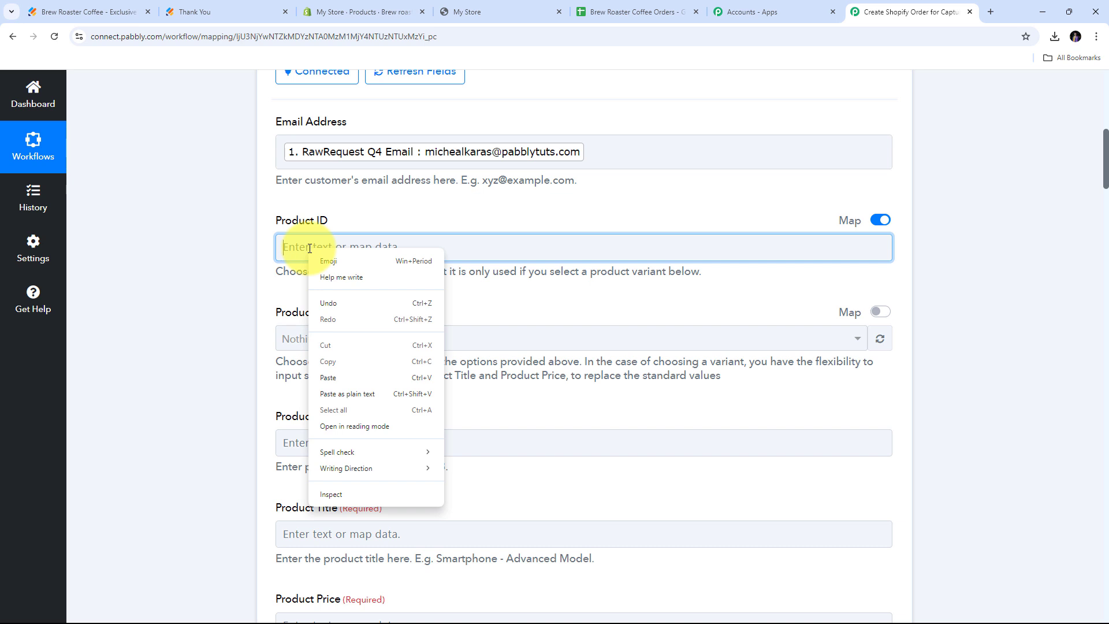
{"action": "left_click", "coordinate": [329, 379]}
Set Product Quantity to 1 and Product Title to 'Brew roaster Coffee'.
{"action": "scroll", "coordinate": [405, 289], "scroll_direction": "down", "scroll_amount": 1}
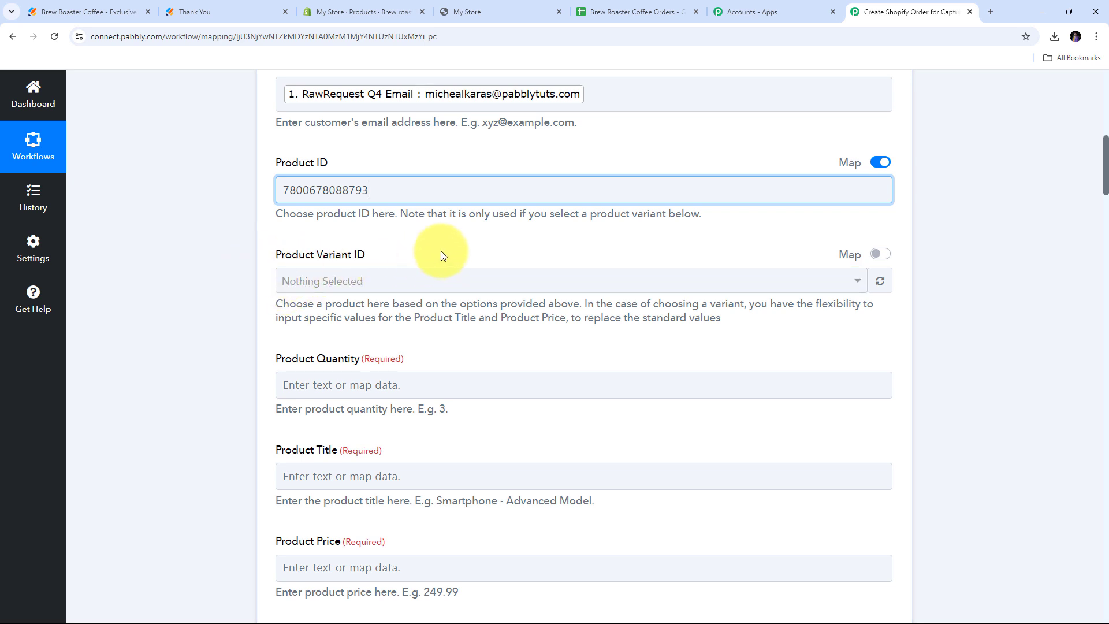
{"action": "scroll", "coordinate": [445, 253], "scroll_direction": "down", "scroll_amount": 2}
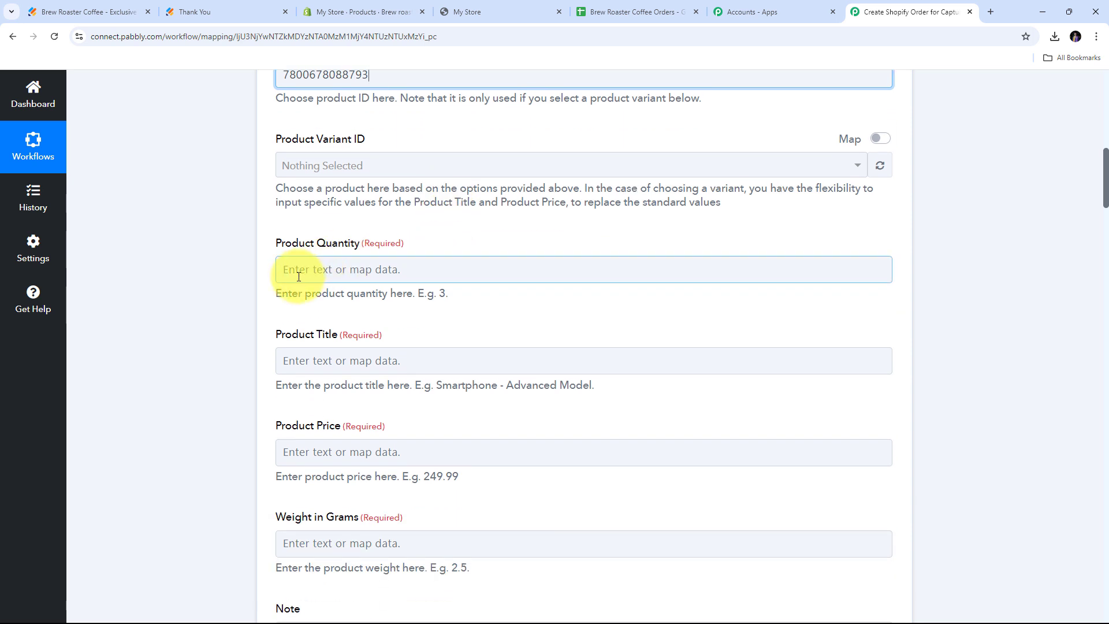
{"action": "left_click", "coordinate": [309, 273]}
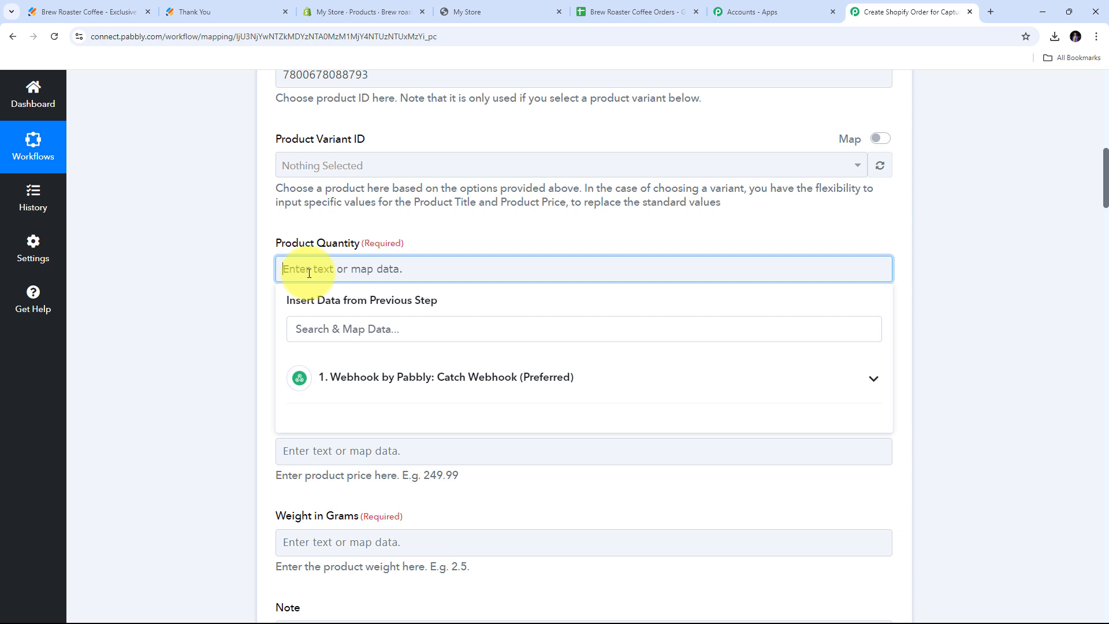
{"action": "type", "text": "1"}
{"action": "left_click", "coordinate": [228, 303]}
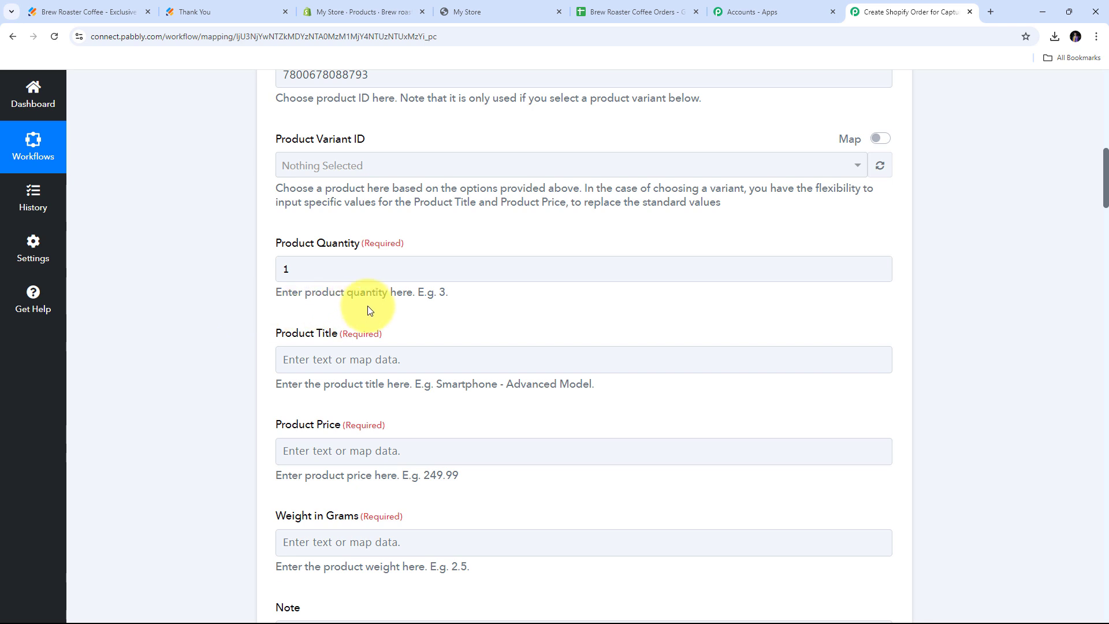
{"action": "scroll", "coordinate": [370, 310], "scroll_direction": "down", "scroll_amount": 1}
{"action": "left_click", "coordinate": [322, 301]}
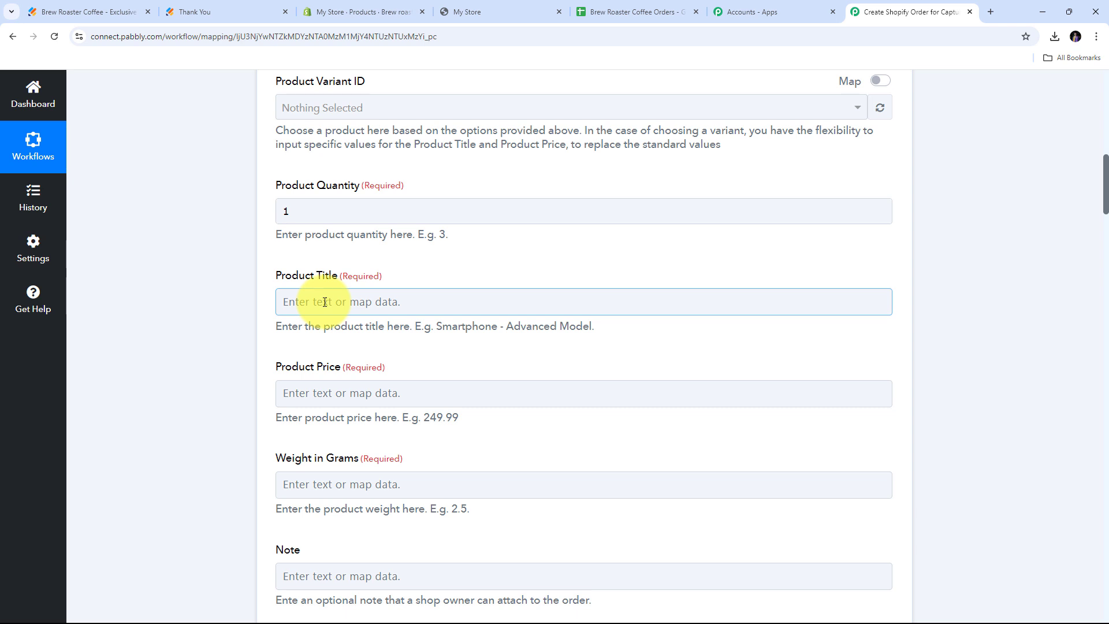
{"action": "key", "text": "ctrl+v"}
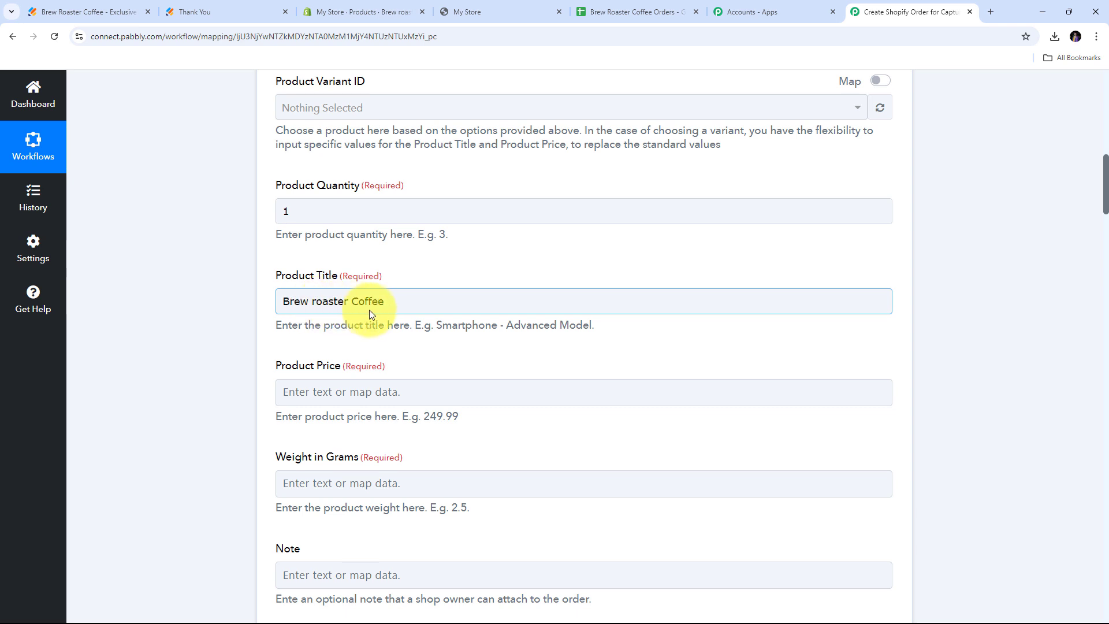
Set Product Price to 1 and move on to the Weight in Grams field.
{"action": "scroll", "coordinate": [375, 310], "scroll_direction": "down", "scroll_amount": 1}
{"action": "left_click", "coordinate": [312, 335]}
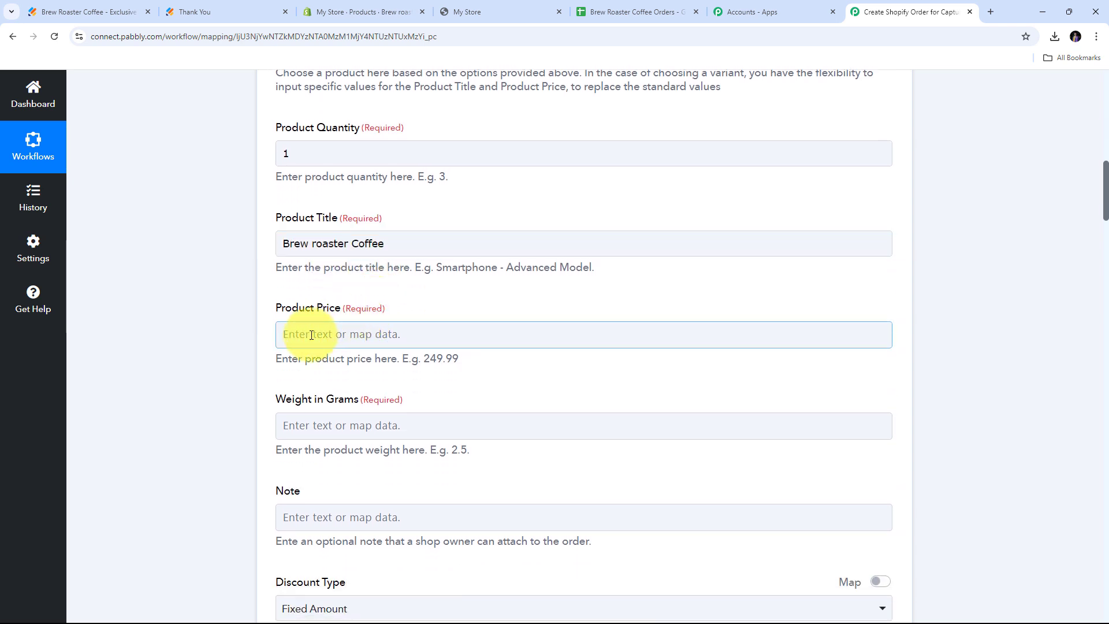
{"action": "type", "text": "1"}
{"action": "left_click", "coordinate": [244, 308]}
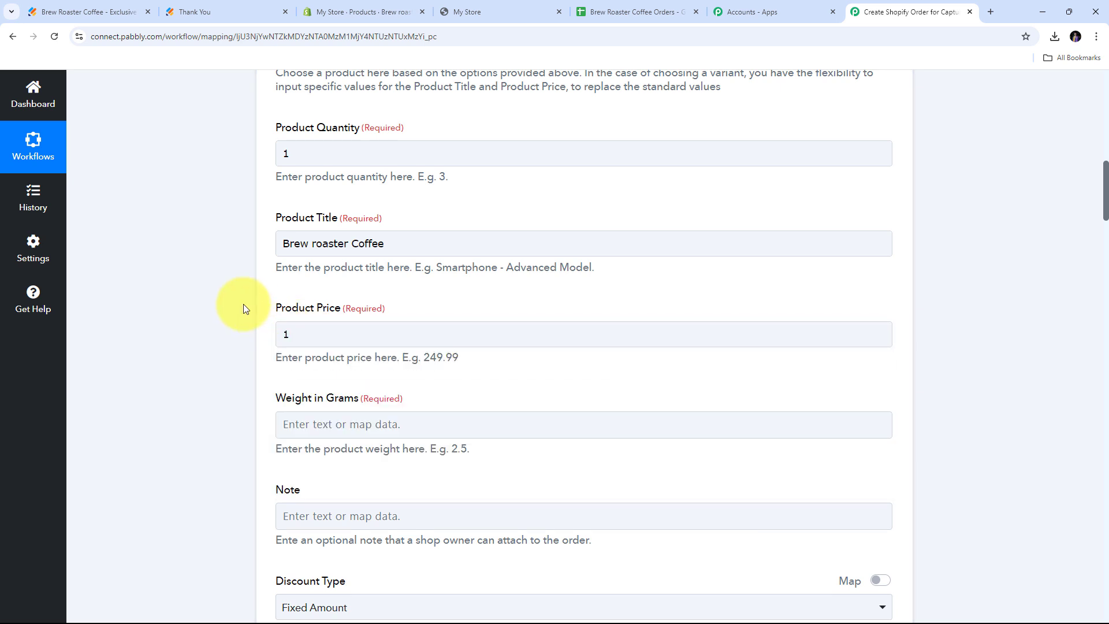
{"action": "left_click", "coordinate": [302, 332]}
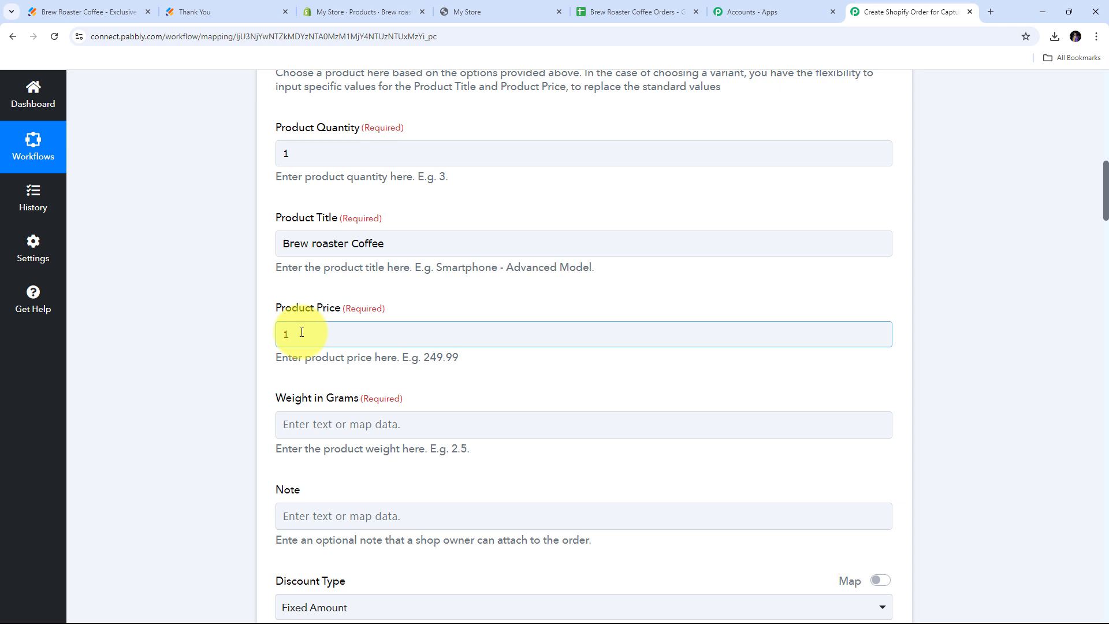
{"action": "scroll", "coordinate": [302, 332], "scroll_direction": "down", "scroll_amount": 2}
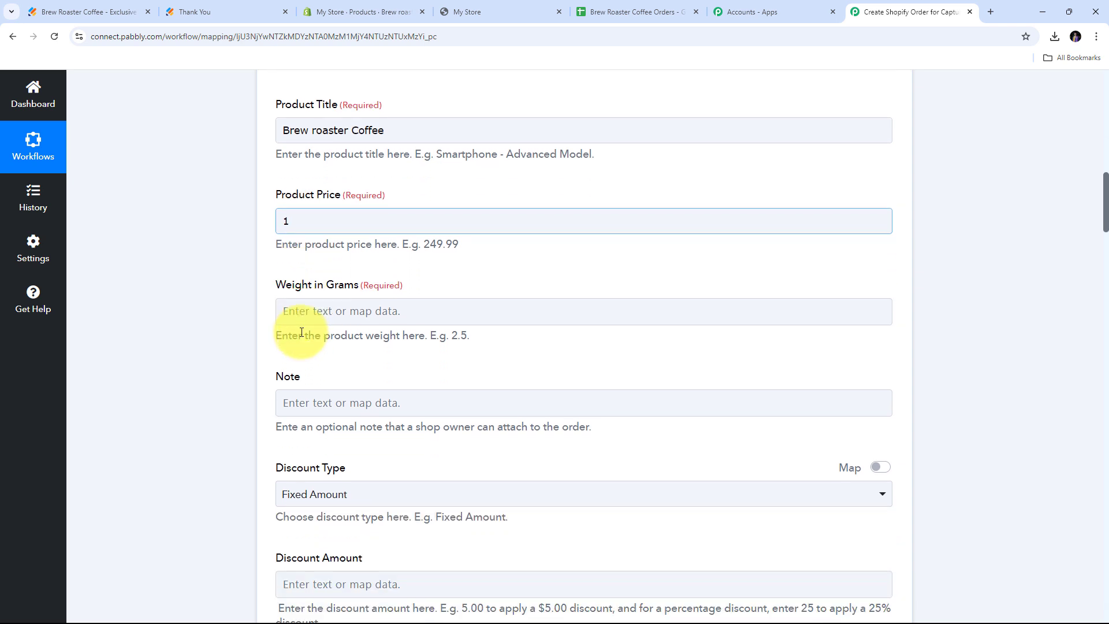
{"action": "left_click", "coordinate": [333, 315]}
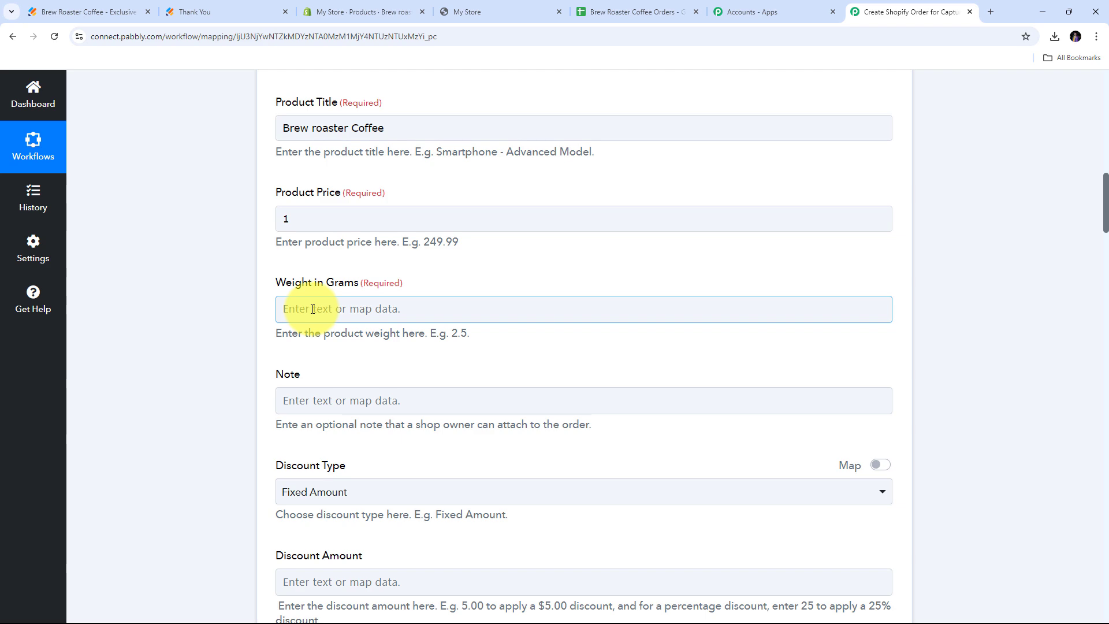
Confirm the Brew roaster Coffee product's shipping weight is 10.0 g in Shopify.
{"action": "left_click", "coordinate": [344, 7]}
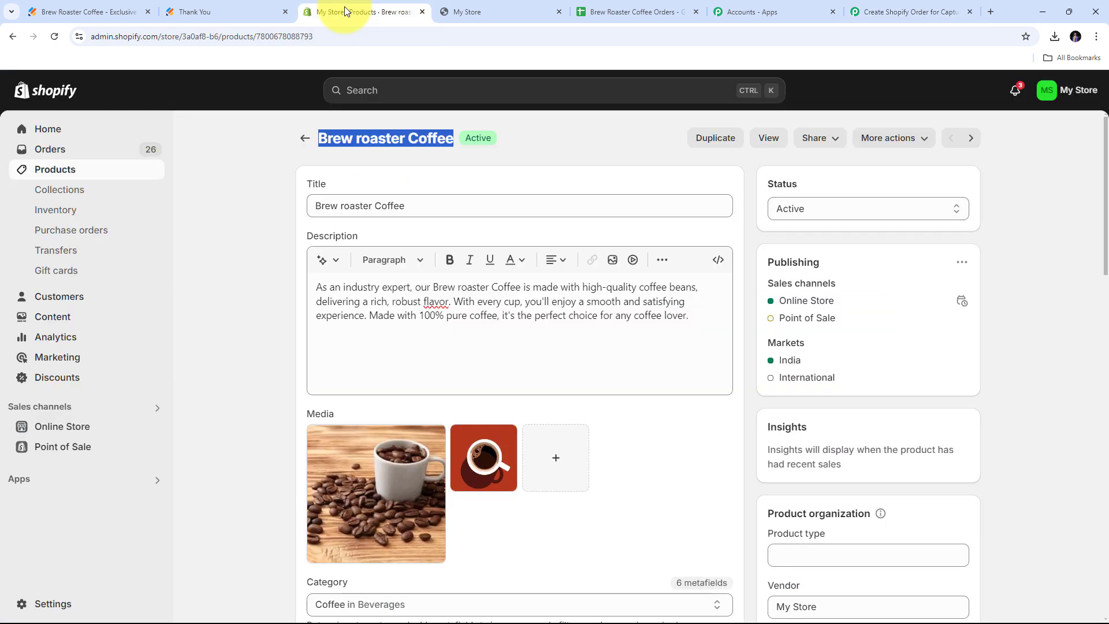
{"action": "scroll", "coordinate": [647, 277], "scroll_direction": "down", "scroll_amount": 7}
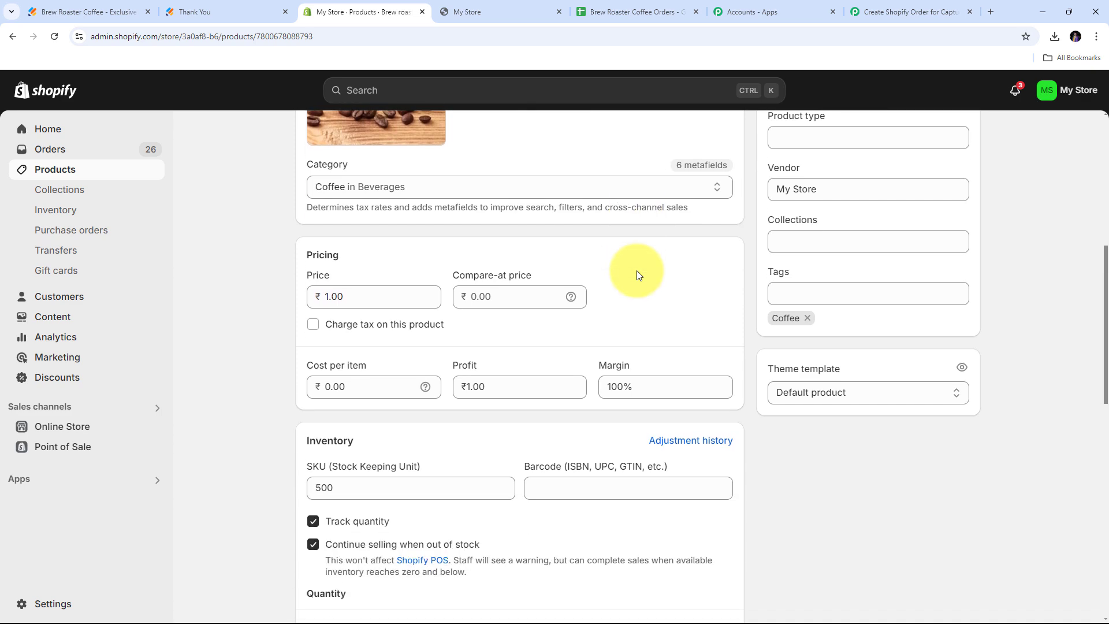
{"action": "scroll", "coordinate": [636, 274], "scroll_direction": "down", "scroll_amount": 8}
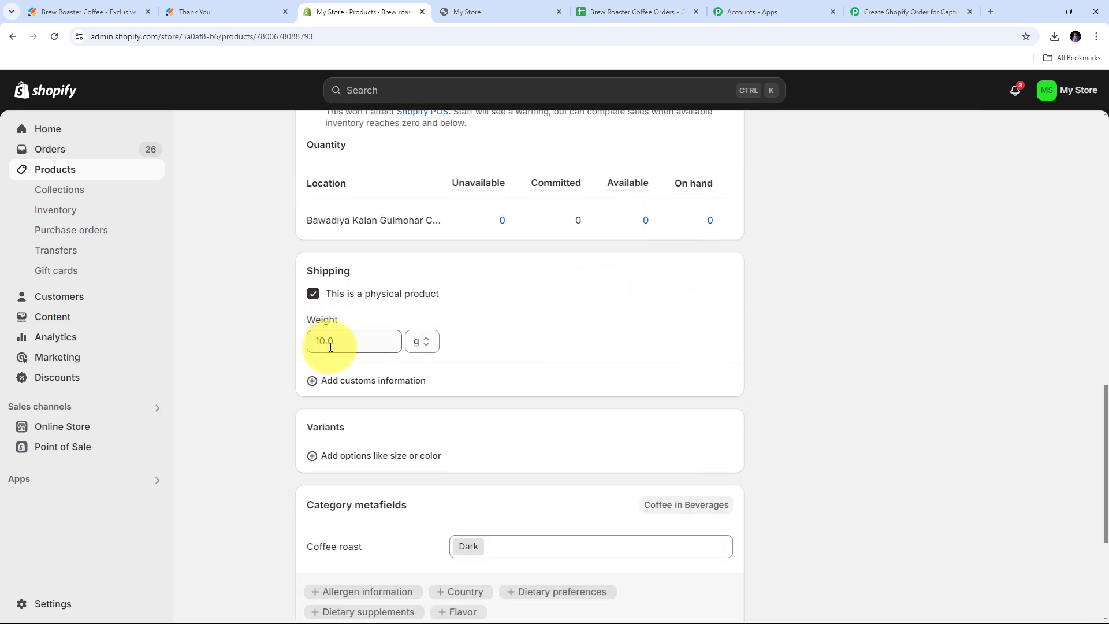
{"action": "left_click", "coordinate": [323, 342]}
{"action": "type", "text": "10.0"}
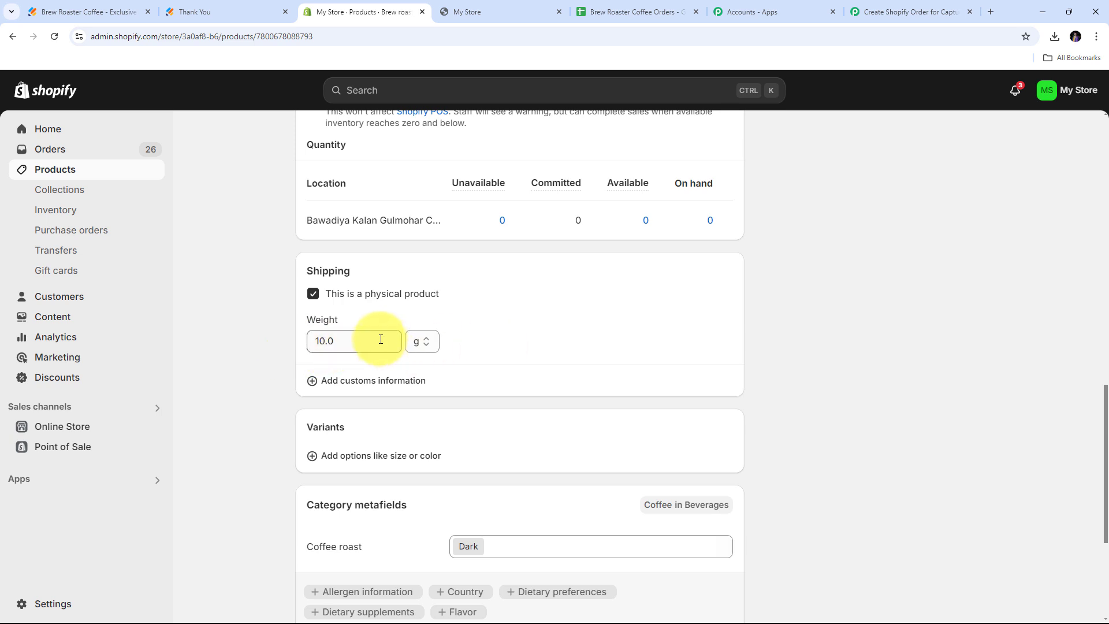
{"action": "left_click", "coordinate": [922, 11]}
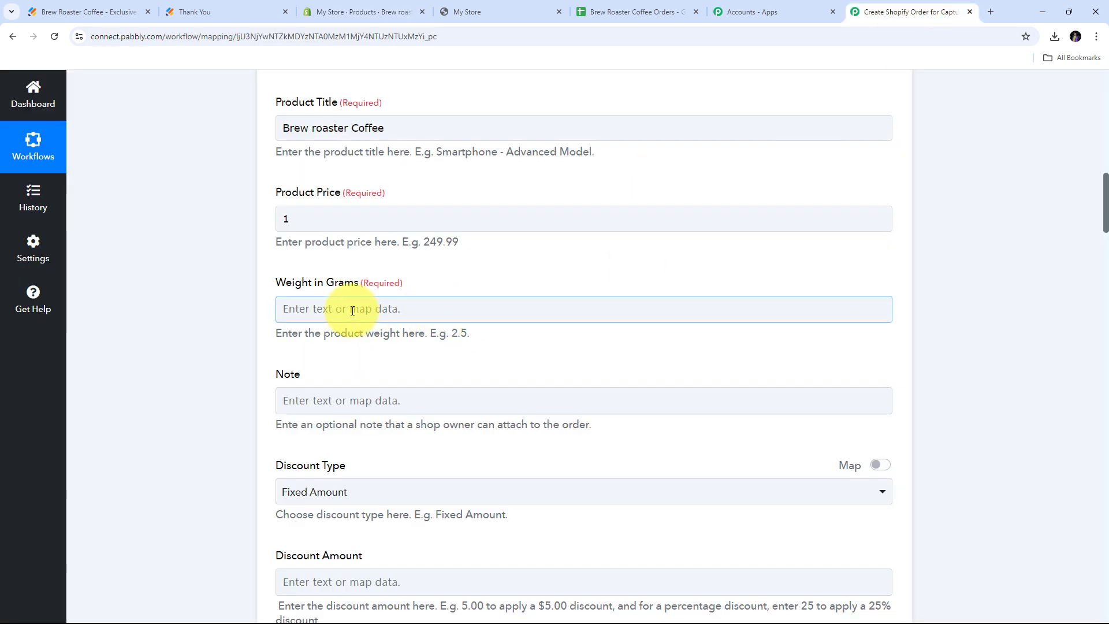
Enter 10 in the Weight in Grams field.
{"action": "left_click", "coordinate": [302, 308]}
{"action": "type", "text": "10"}
{"action": "left_click", "coordinate": [148, 323]}
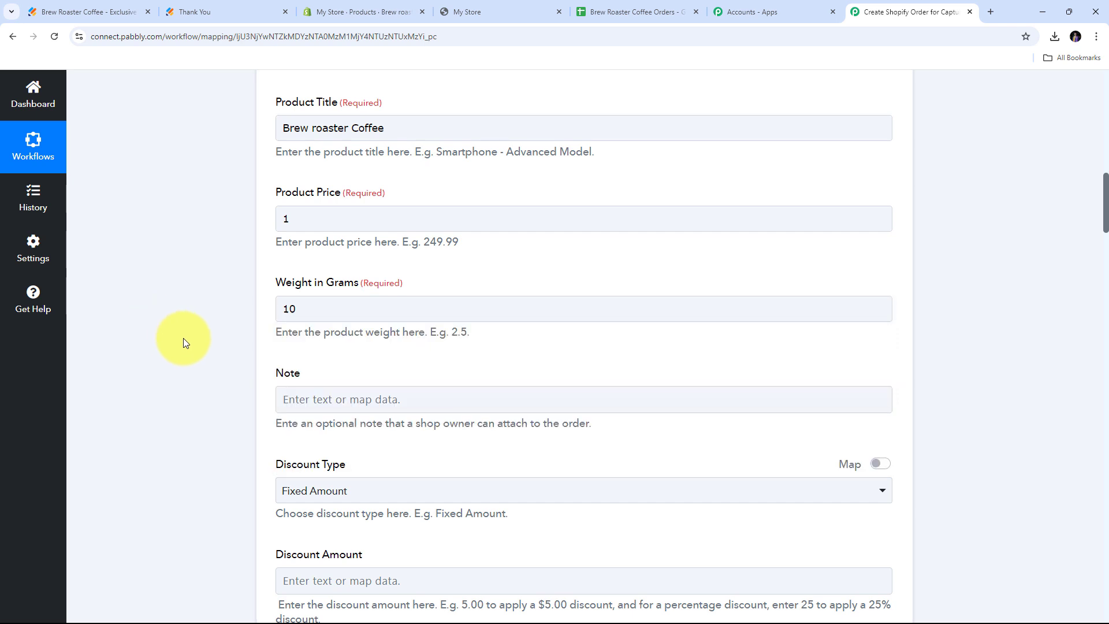
{"action": "scroll", "coordinate": [509, 279], "scroll_direction": "down", "scroll_amount": 1}
{"action": "scroll", "coordinate": [509, 280], "scroll_direction": "down", "scroll_amount": 3}
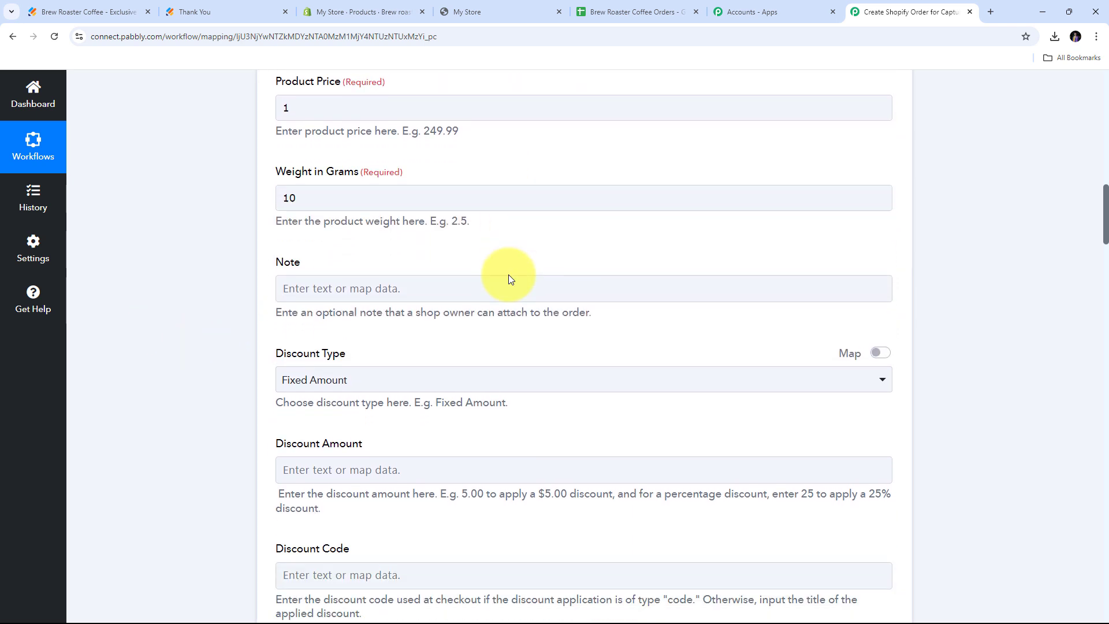
{"action": "scroll", "coordinate": [418, 289], "scroll_direction": "down", "scroll_amount": 6}
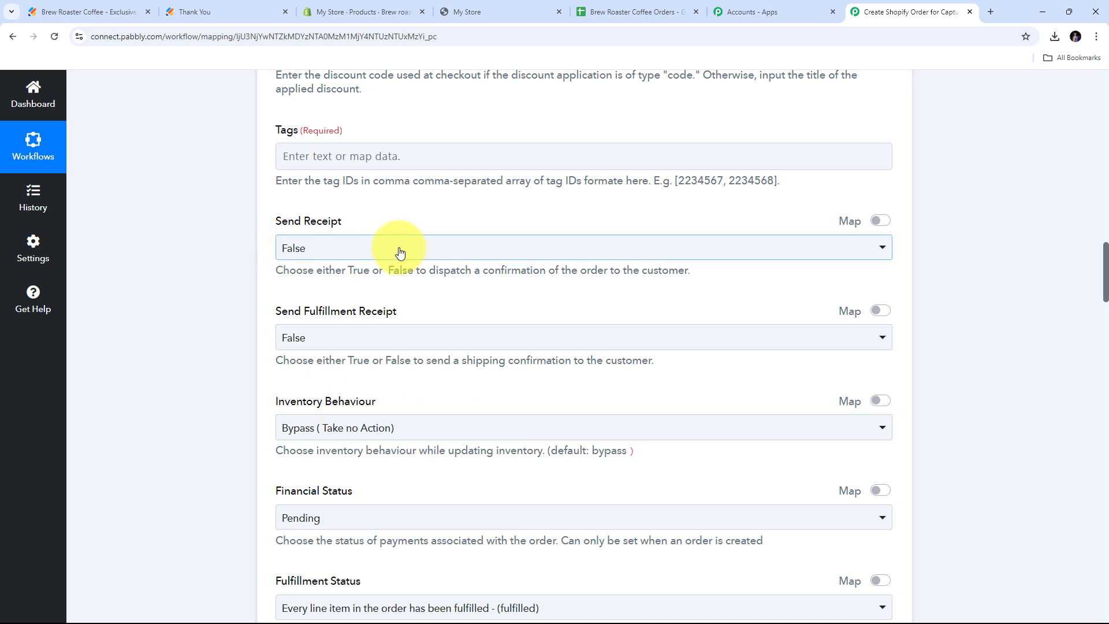
Set both Send Receipt and Send Fulfillment Receipt to False.
{"action": "left_click", "coordinate": [343, 247]}
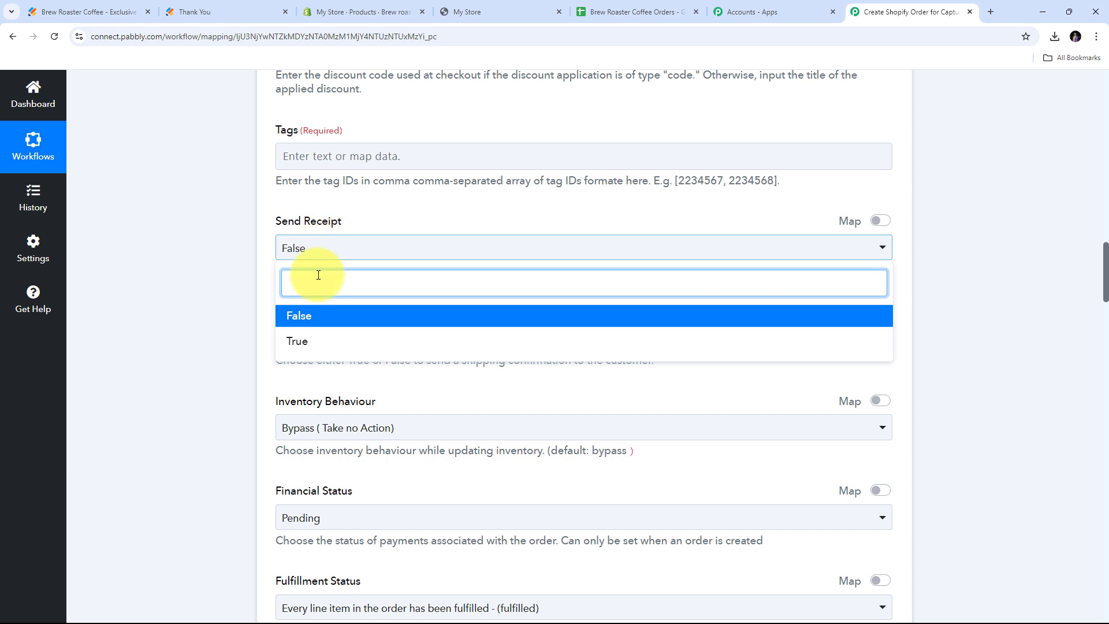
{"action": "left_click", "coordinate": [306, 317]}
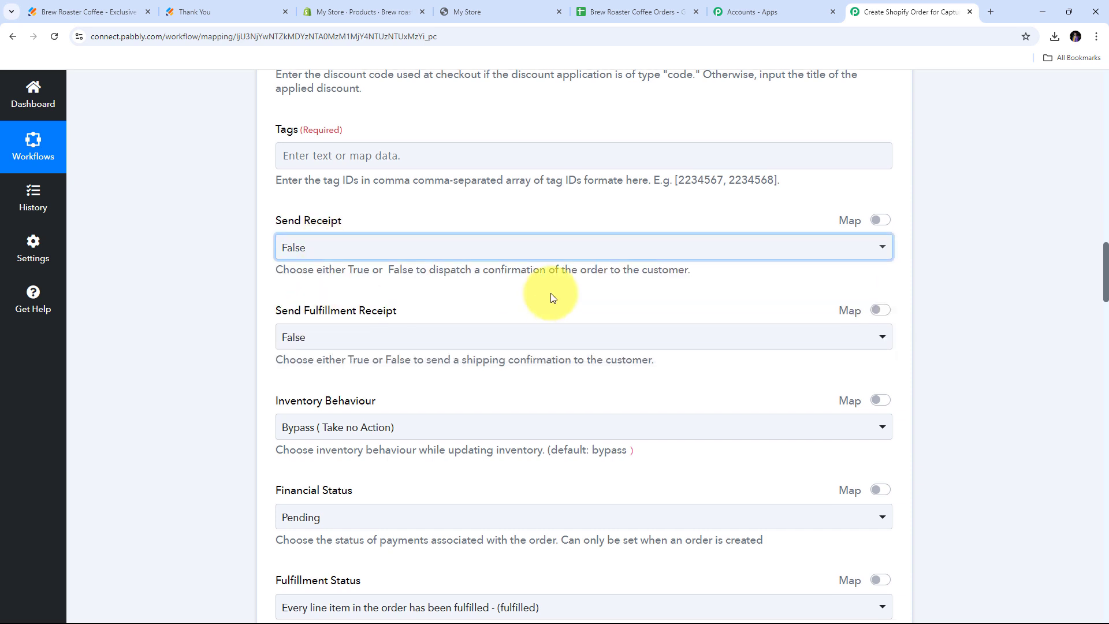
{"action": "scroll", "coordinate": [552, 292], "scroll_direction": "down", "scroll_amount": 2}
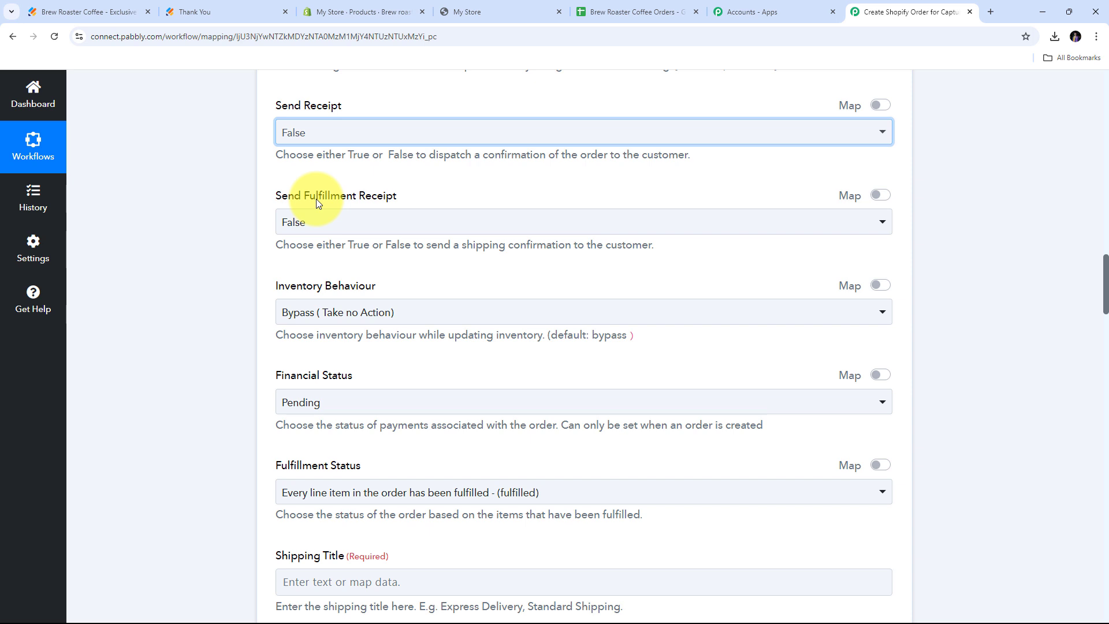
{"action": "left_click", "coordinate": [316, 219]}
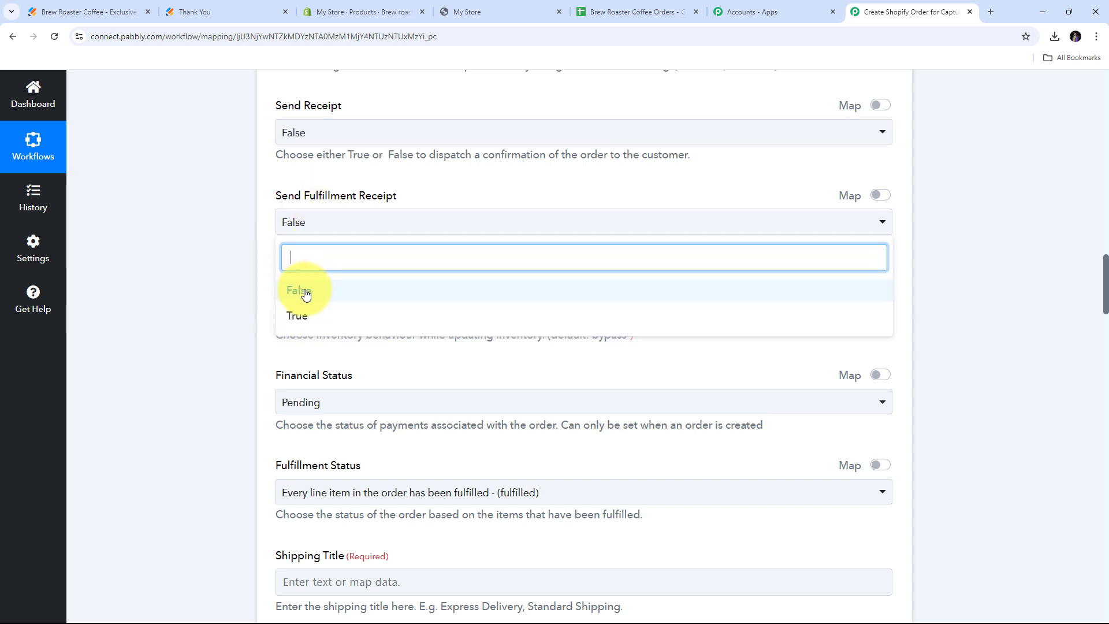
{"action": "left_click", "coordinate": [308, 290]}
{"action": "scroll", "coordinate": [494, 296], "scroll_direction": "down", "scroll_amount": 1}
Set the shipping line title to 'Standard Shipping' with a shipping price of 0.
{"action": "scroll", "coordinate": [260, 240], "scroll_direction": "down", "scroll_amount": 5}
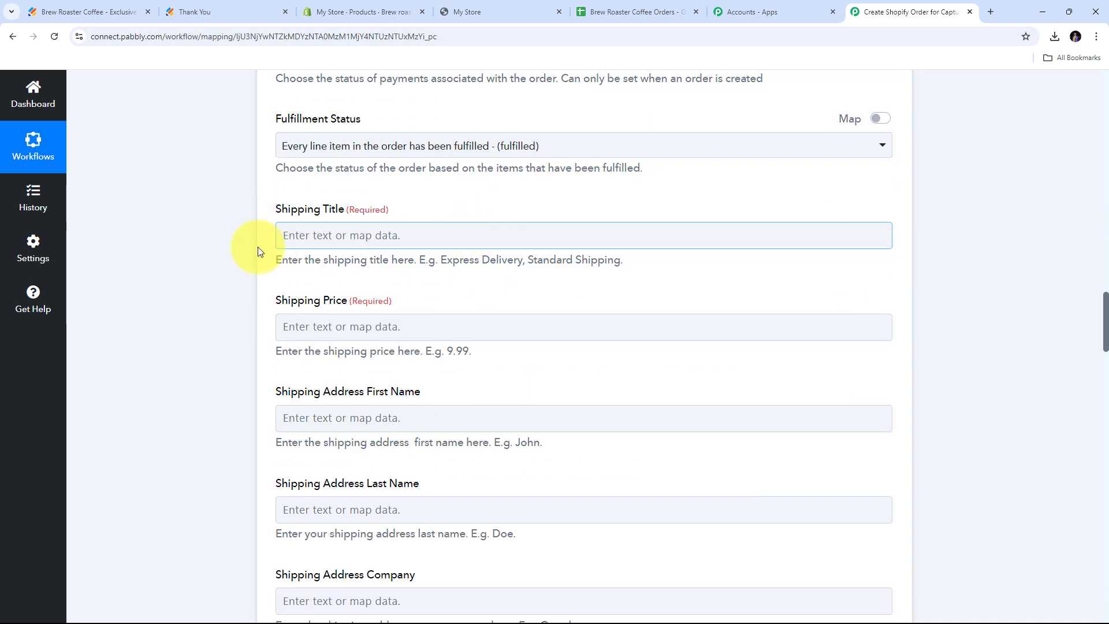
{"action": "left_click", "coordinate": [309, 237]}
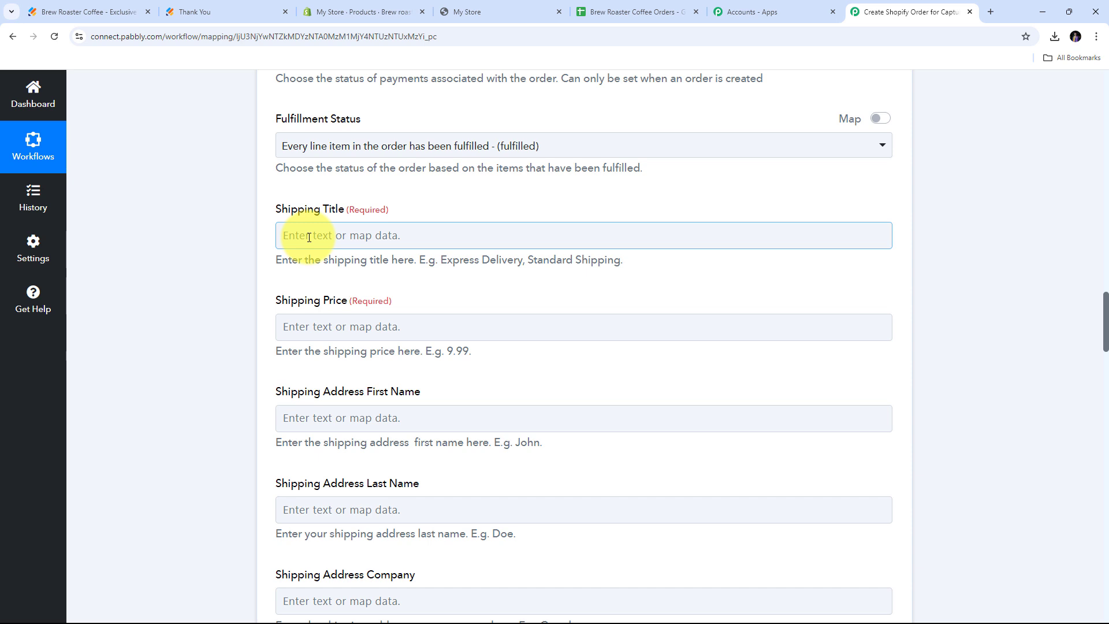
{"action": "left_click", "coordinate": [309, 237]}
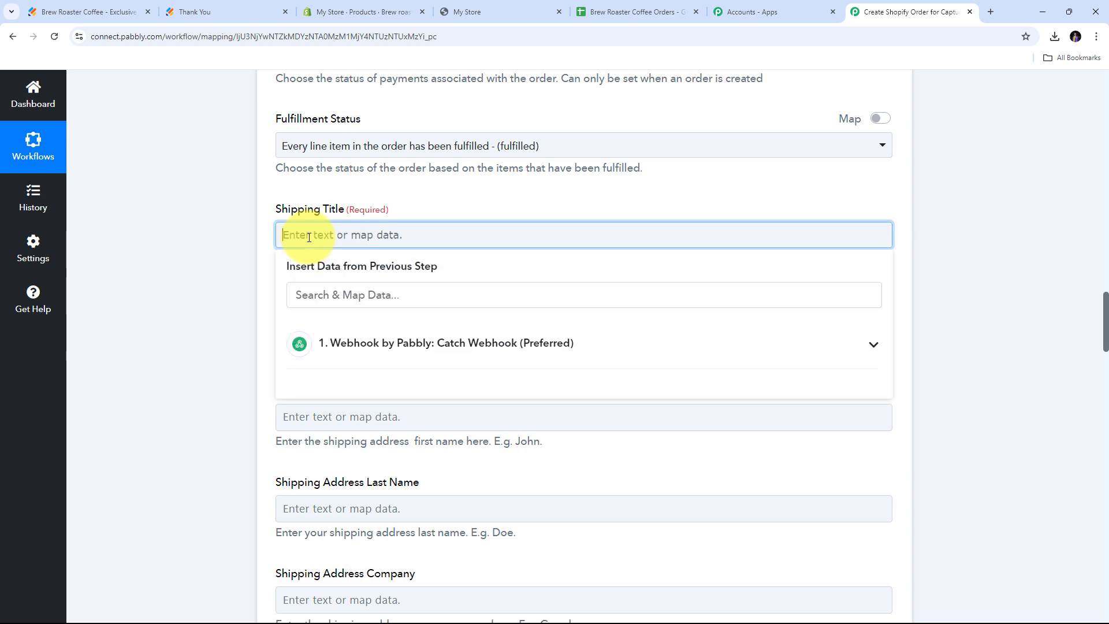
{"action": "type", "text": "Standard Shipping"}
{"action": "left_click", "coordinate": [419, 201]}
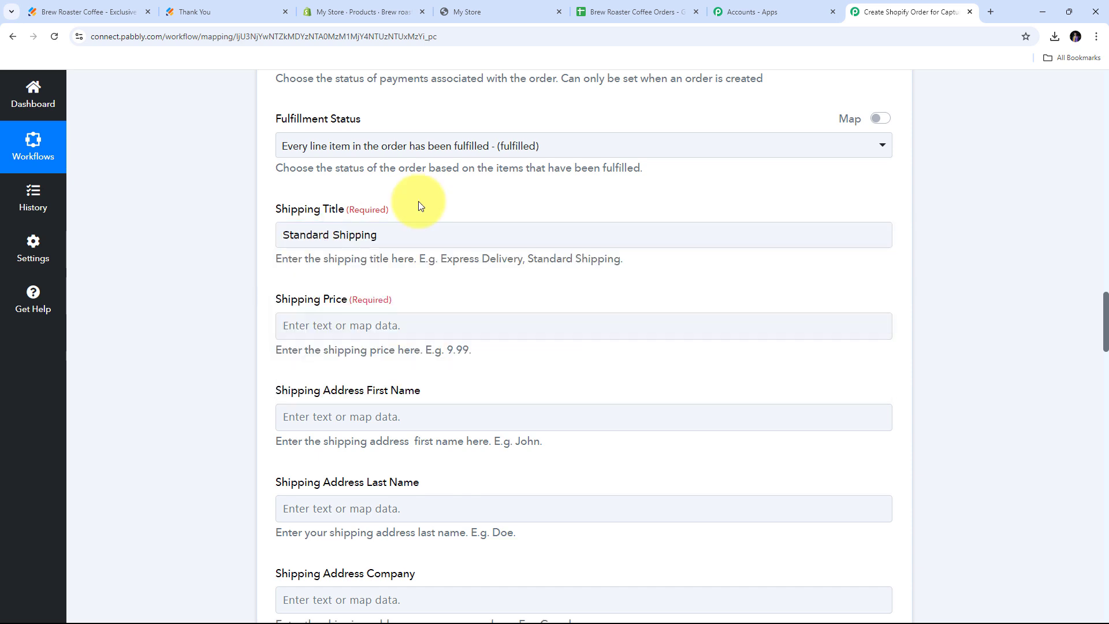
{"action": "scroll", "coordinate": [421, 203], "scroll_direction": "down", "scroll_amount": 1}
{"action": "left_click", "coordinate": [329, 272]}
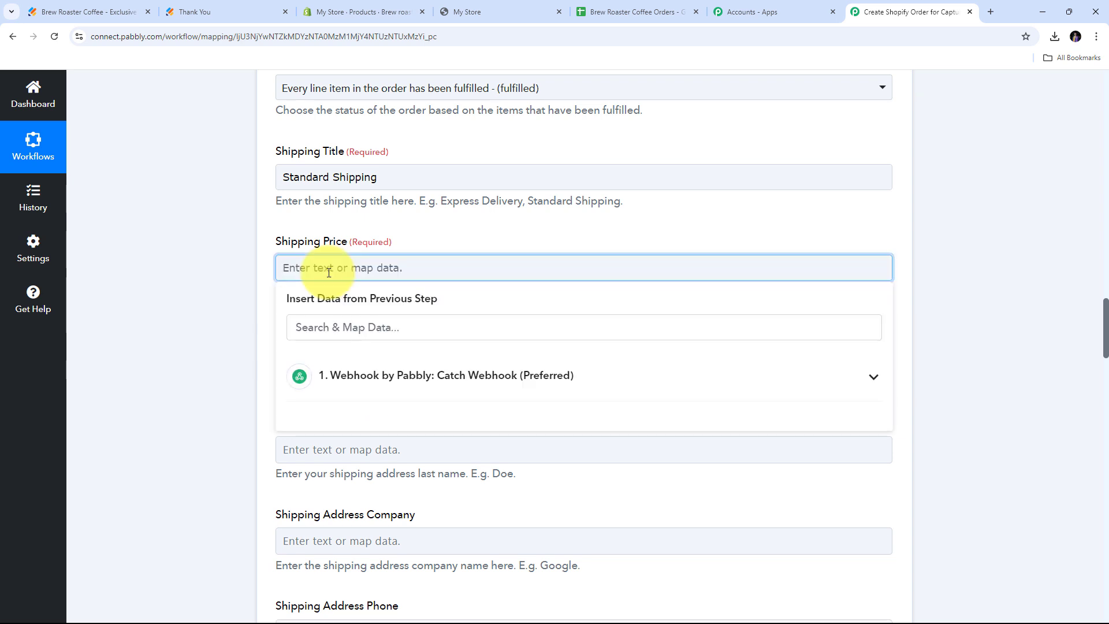
{"action": "type", "text": "0"}
{"action": "left_click", "coordinate": [260, 271]}
{"action": "scroll", "coordinate": [278, 283], "scroll_direction": "down", "scroll_amount": 1}
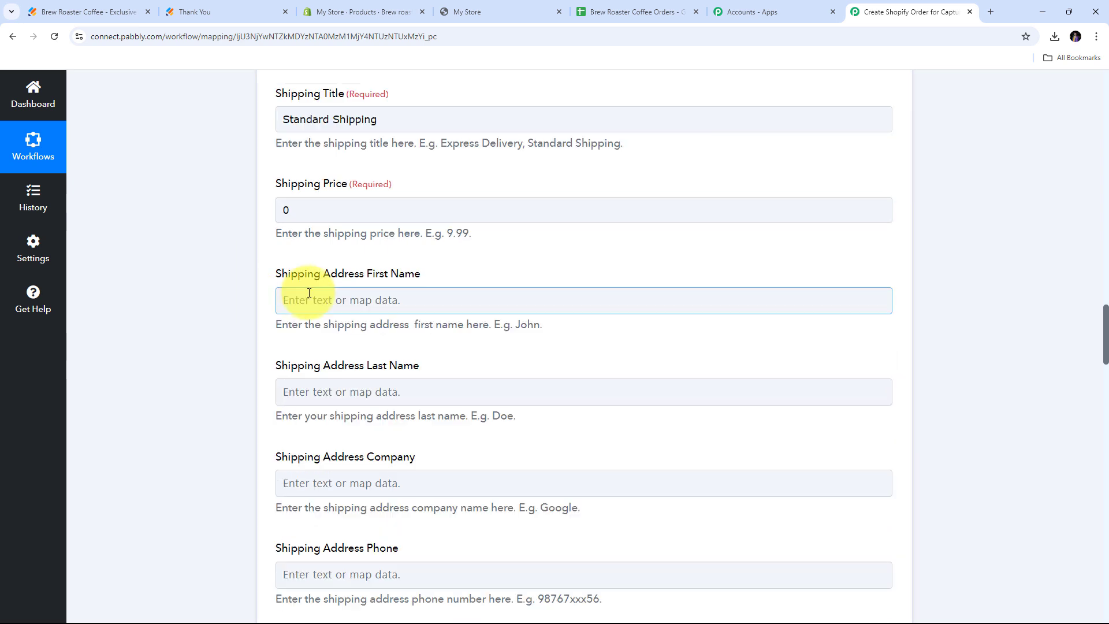
Map the webhook's submitted first and last name into the shipping first and last name.
{"action": "left_click", "coordinate": [297, 299]}
{"action": "scroll", "coordinate": [460, 283], "scroll_direction": "down", "scroll_amount": 1}
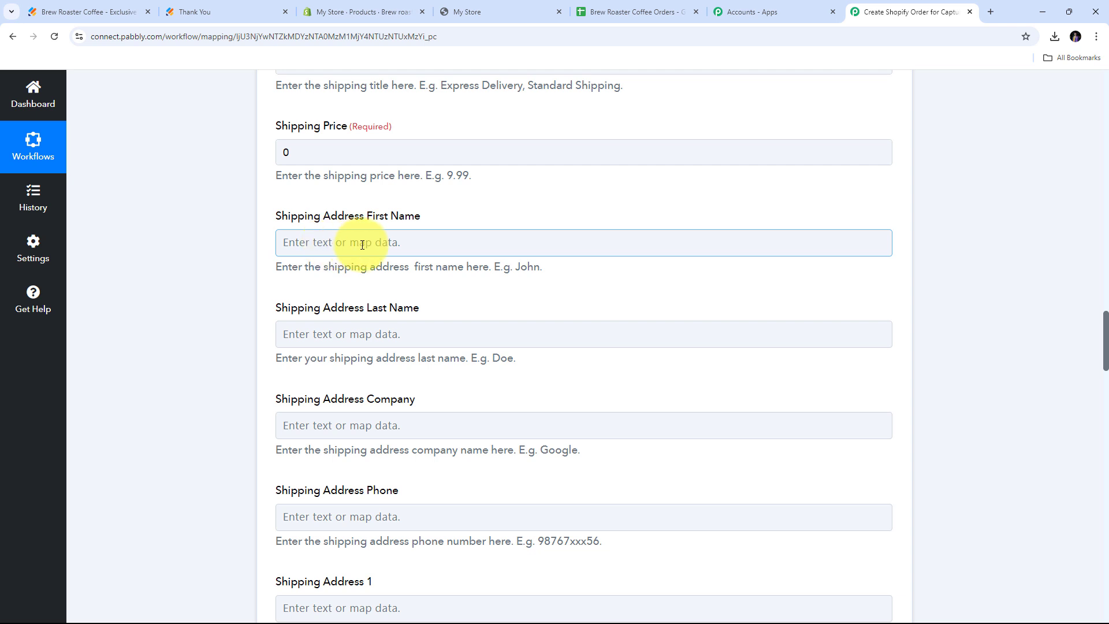
{"action": "left_click", "coordinate": [330, 242]}
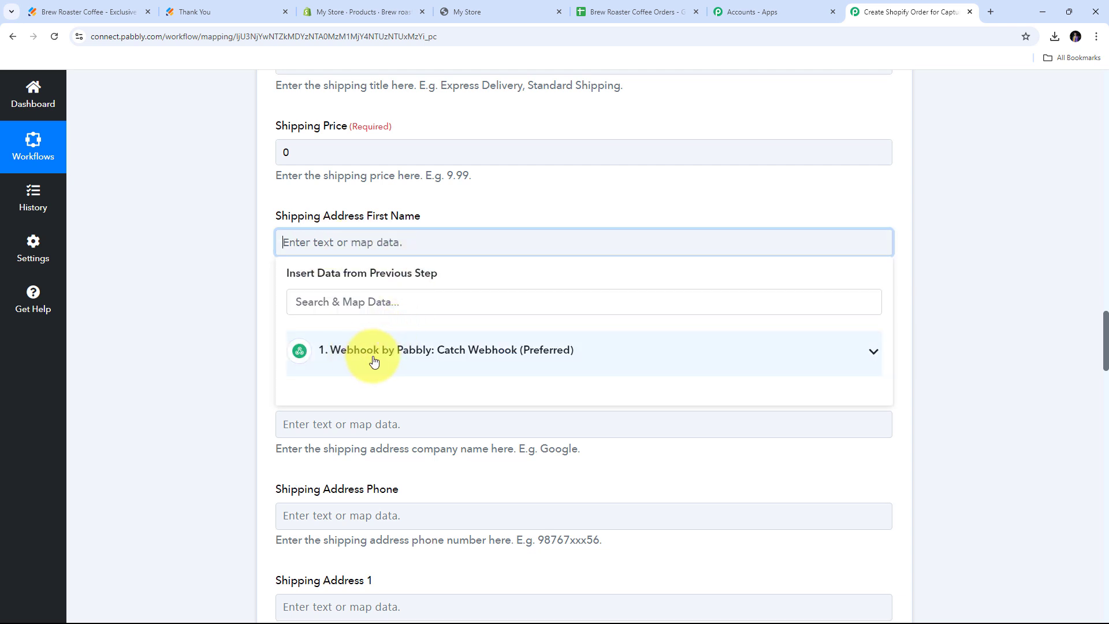
{"action": "left_click", "coordinate": [374, 359]}
{"action": "scroll", "coordinate": [446, 347], "scroll_direction": "down", "scroll_amount": 5}
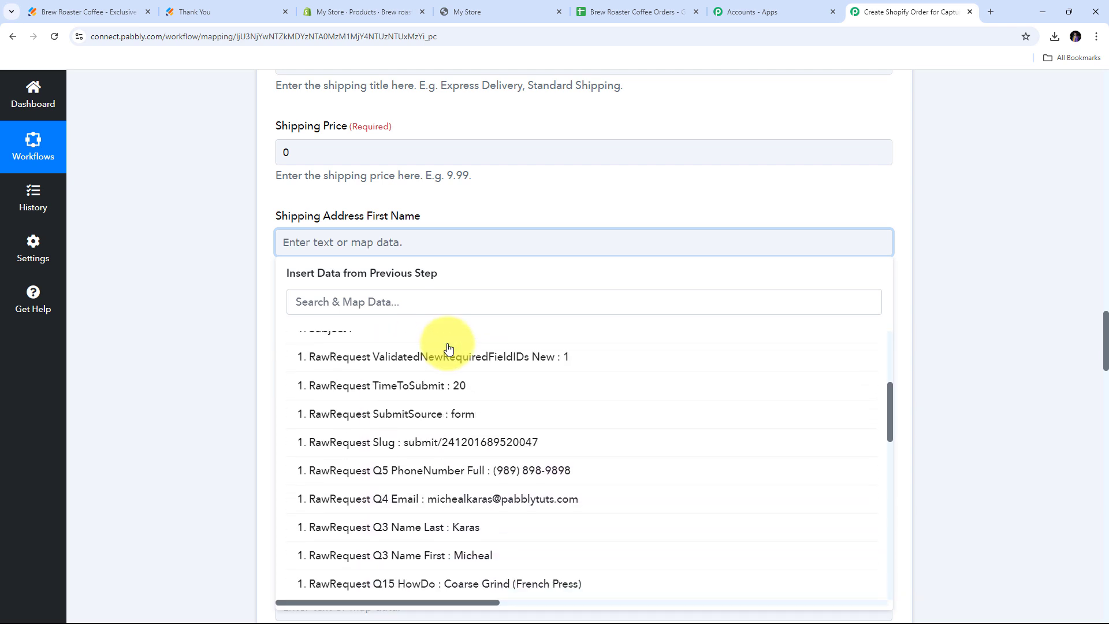
{"action": "scroll", "coordinate": [484, 361], "scroll_direction": "down", "scroll_amount": 1}
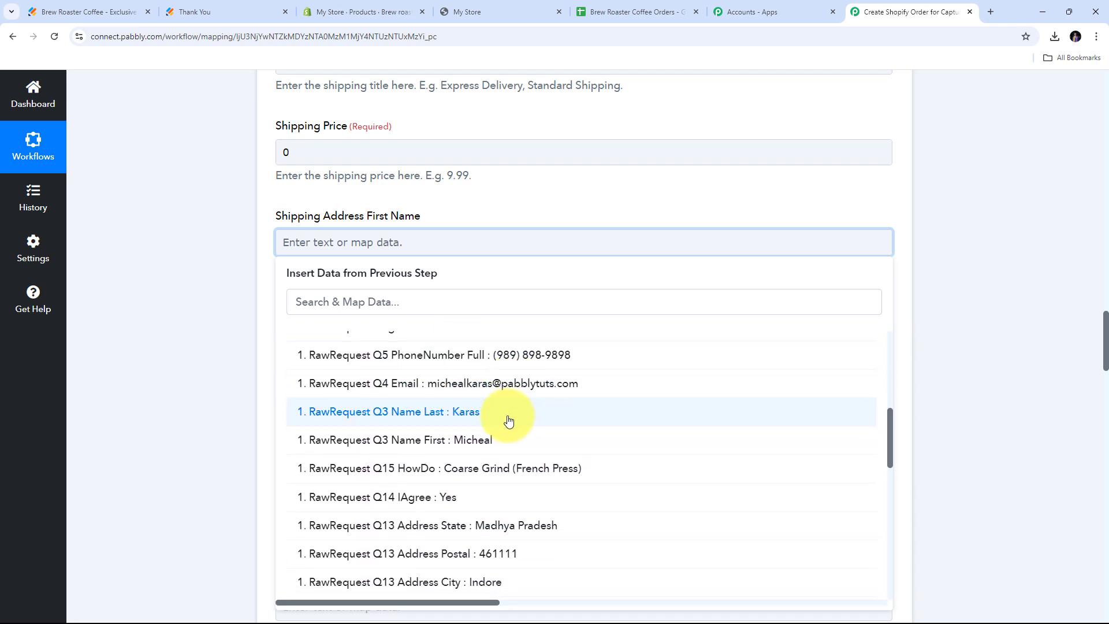
{"action": "left_click", "coordinate": [457, 445]}
{"action": "left_click", "coordinate": [240, 355]}
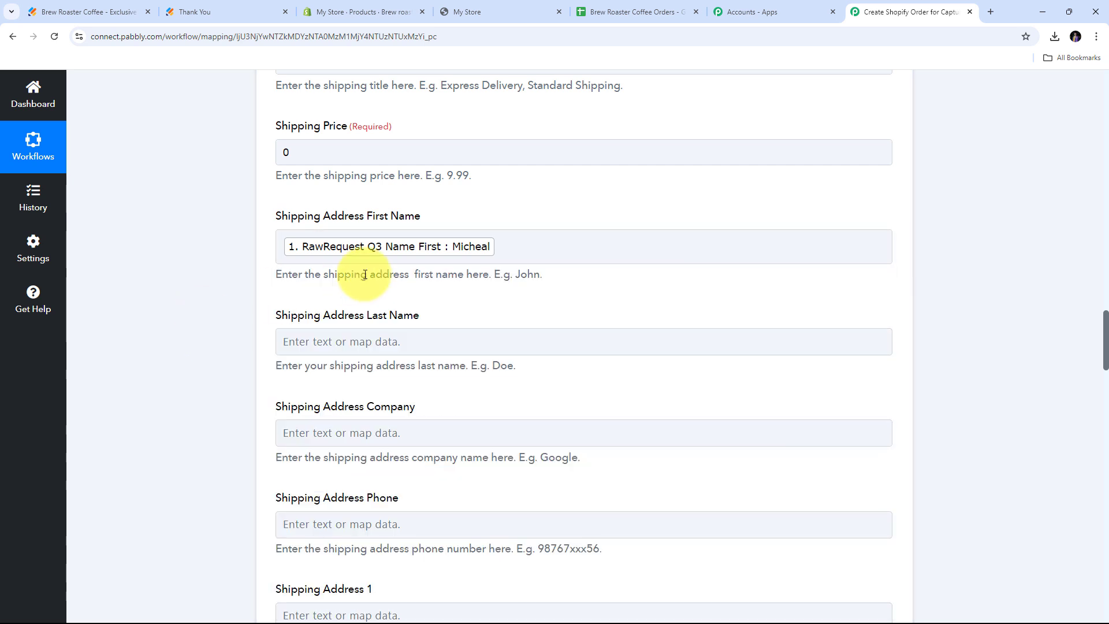
{"action": "scroll", "coordinate": [365, 274], "scroll_direction": "down", "scroll_amount": 2}
{"action": "left_click", "coordinate": [359, 224]}
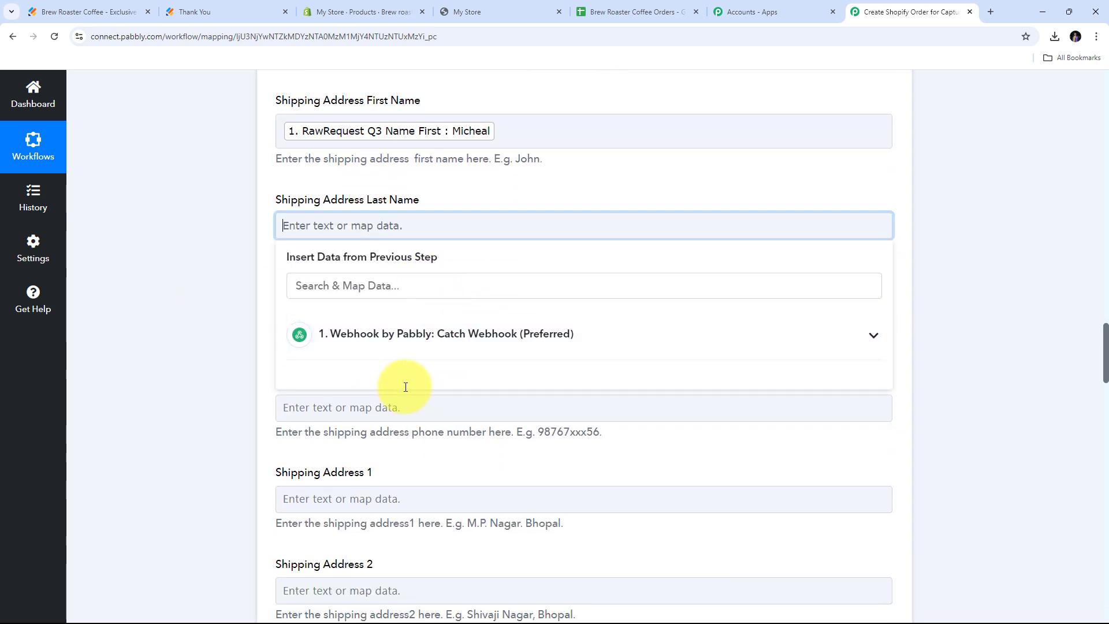
{"action": "scroll", "coordinate": [504, 428], "scroll_direction": "down", "scroll_amount": 5}
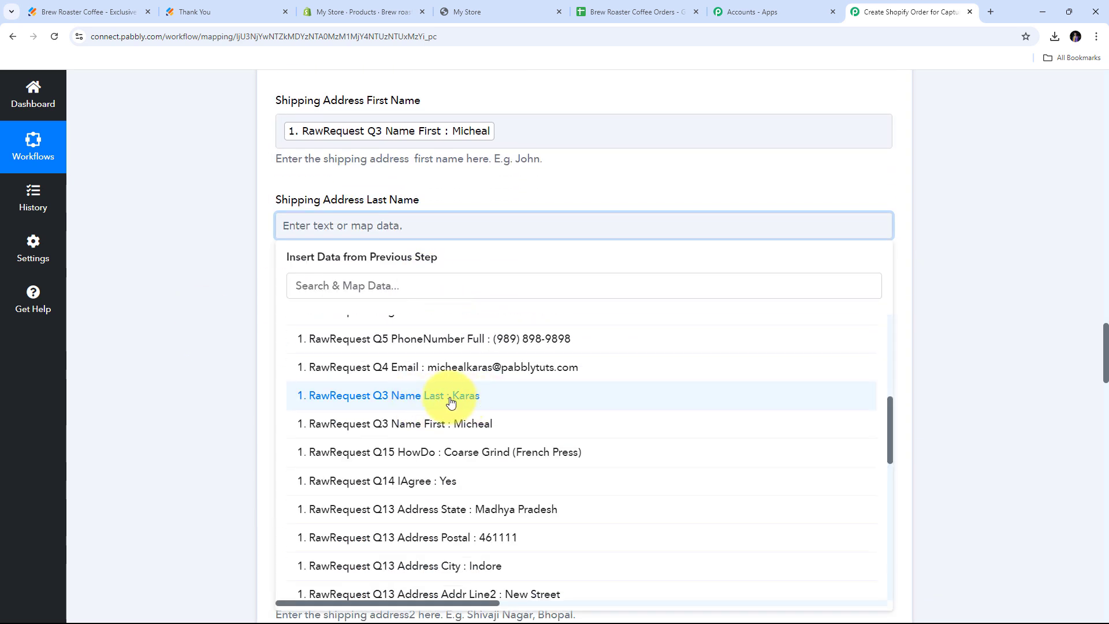
{"action": "left_click", "coordinate": [469, 401]}
{"action": "left_click", "coordinate": [148, 238]}
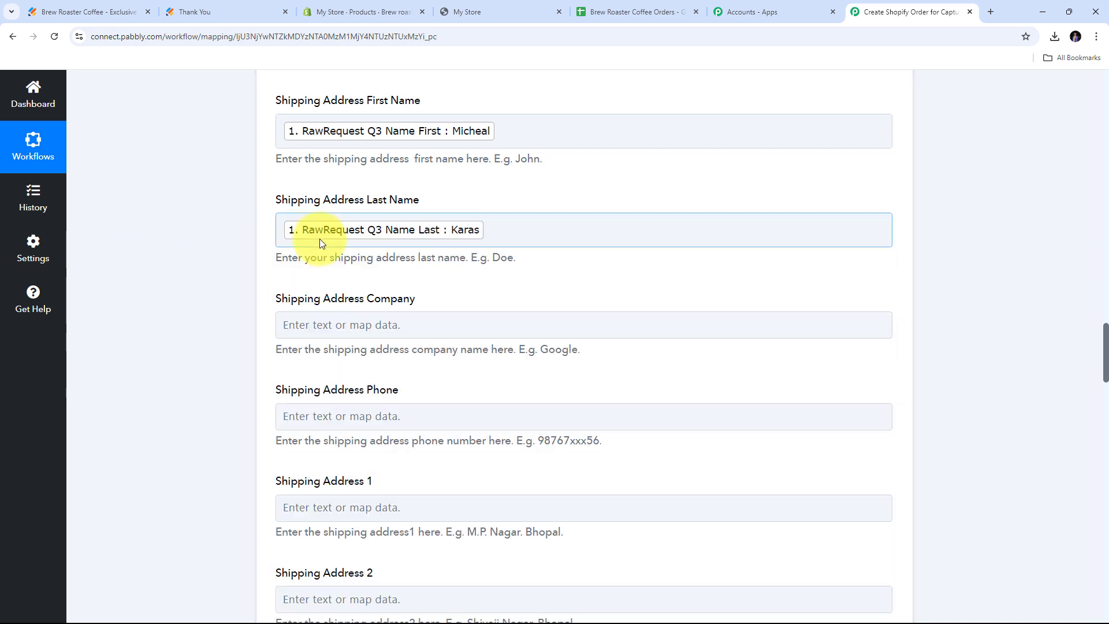
Map the webhook phone, address line and city into shipping fields, and enter India as country.
{"action": "scroll", "coordinate": [477, 136], "scroll_direction": "down", "scroll_amount": 3}
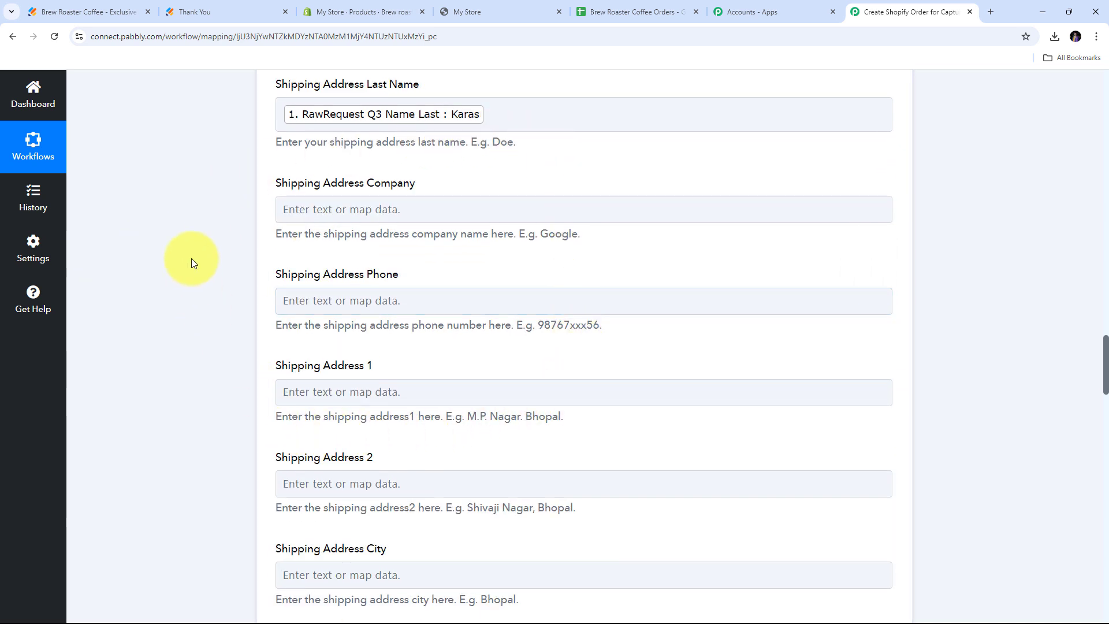
{"action": "scroll", "coordinate": [278, 237], "scroll_direction": "down", "scroll_amount": 1}
{"action": "left_click", "coordinate": [315, 242]}
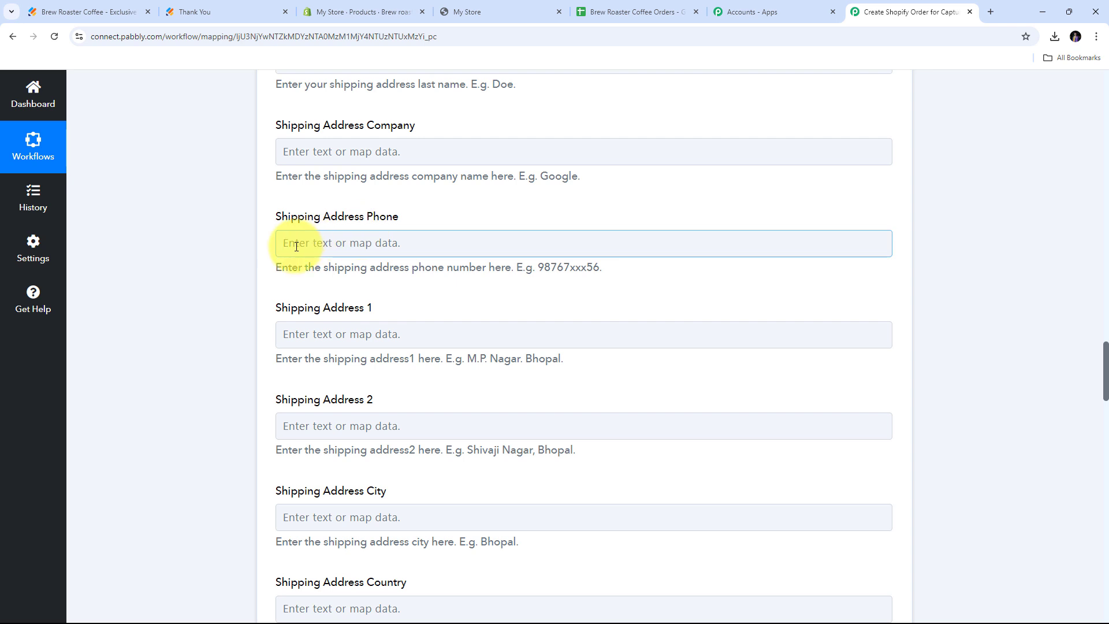
{"action": "left_click", "coordinate": [363, 246]}
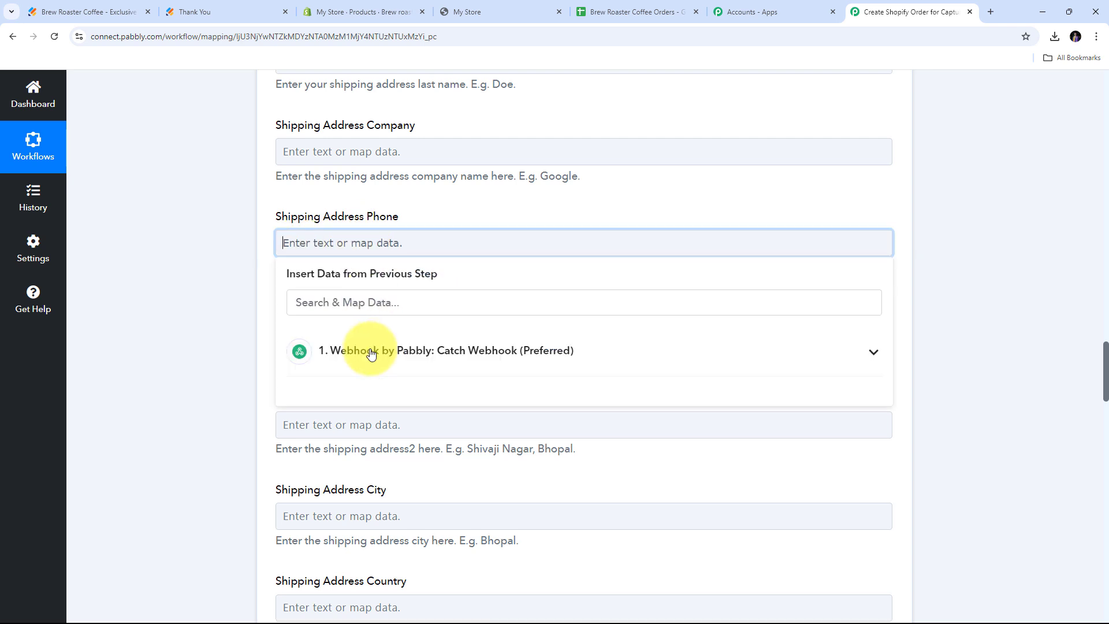
{"action": "left_click", "coordinate": [371, 351]}
{"action": "scroll", "coordinate": [370, 384], "scroll_direction": "down", "scroll_amount": 3}
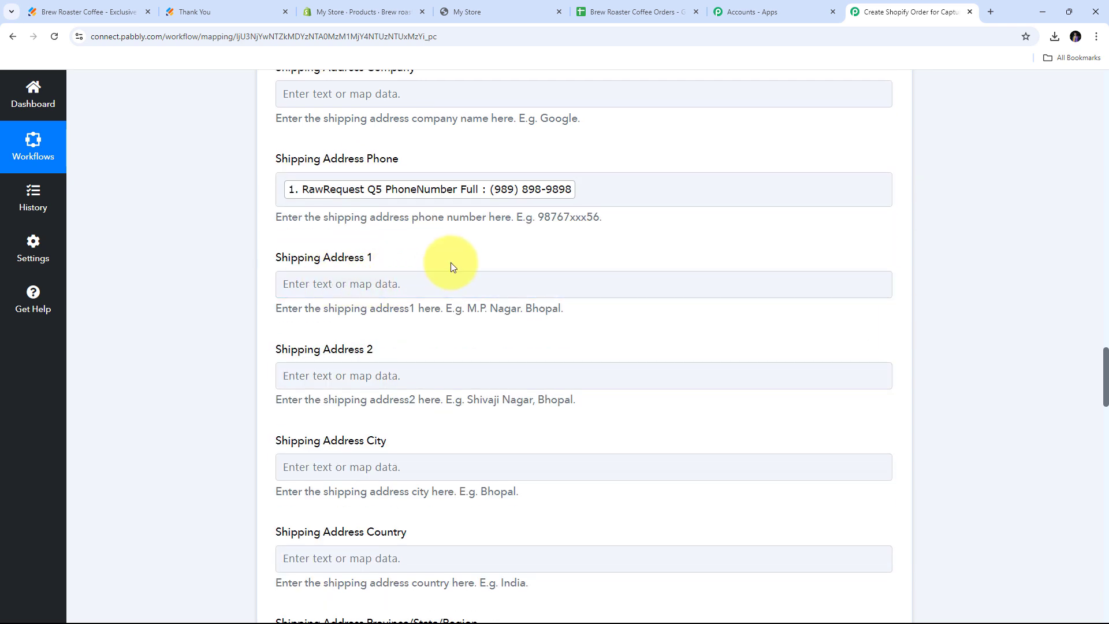
{"action": "left_click", "coordinate": [371, 283]}
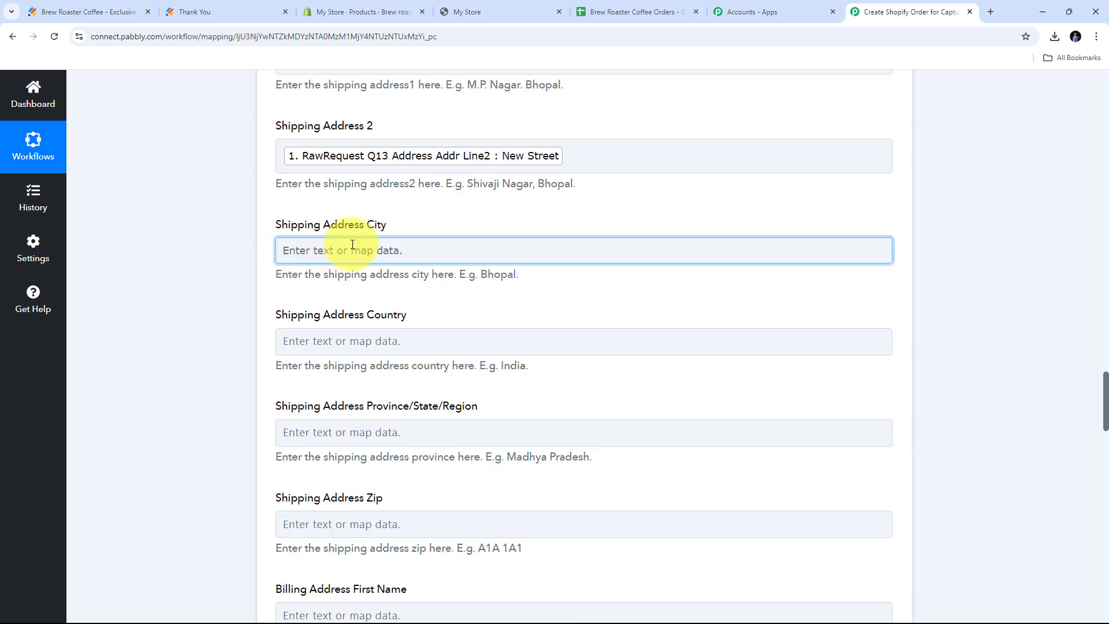
{"action": "left_click", "coordinate": [350, 250]}
{"action": "left_click", "coordinate": [427, 386]}
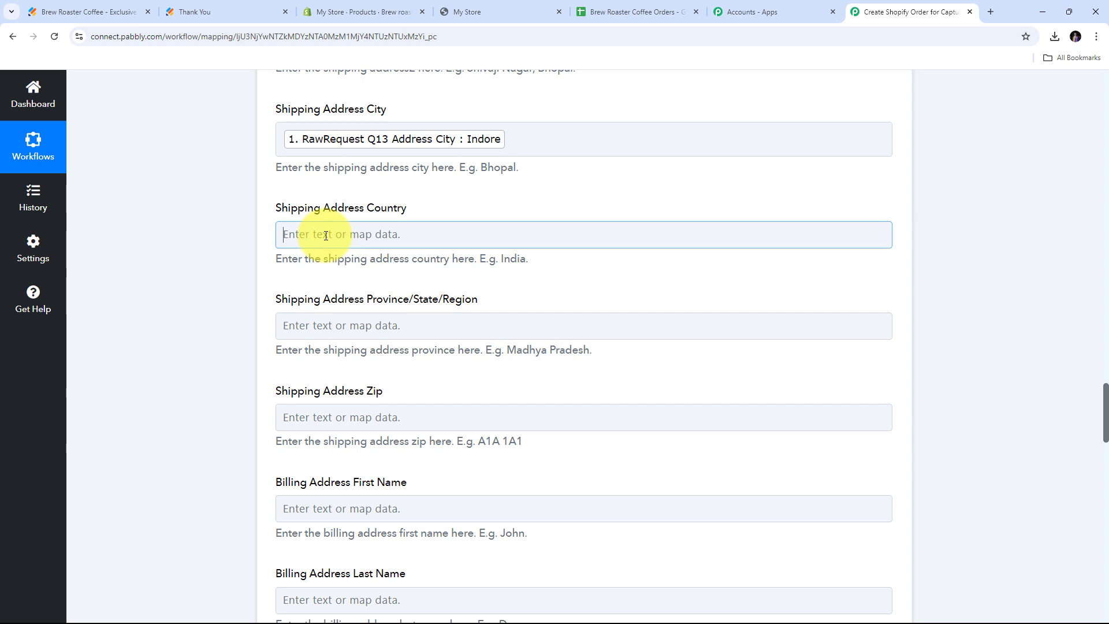
{"action": "left_click", "coordinate": [326, 235]}
{"action": "type", "text": "India"}
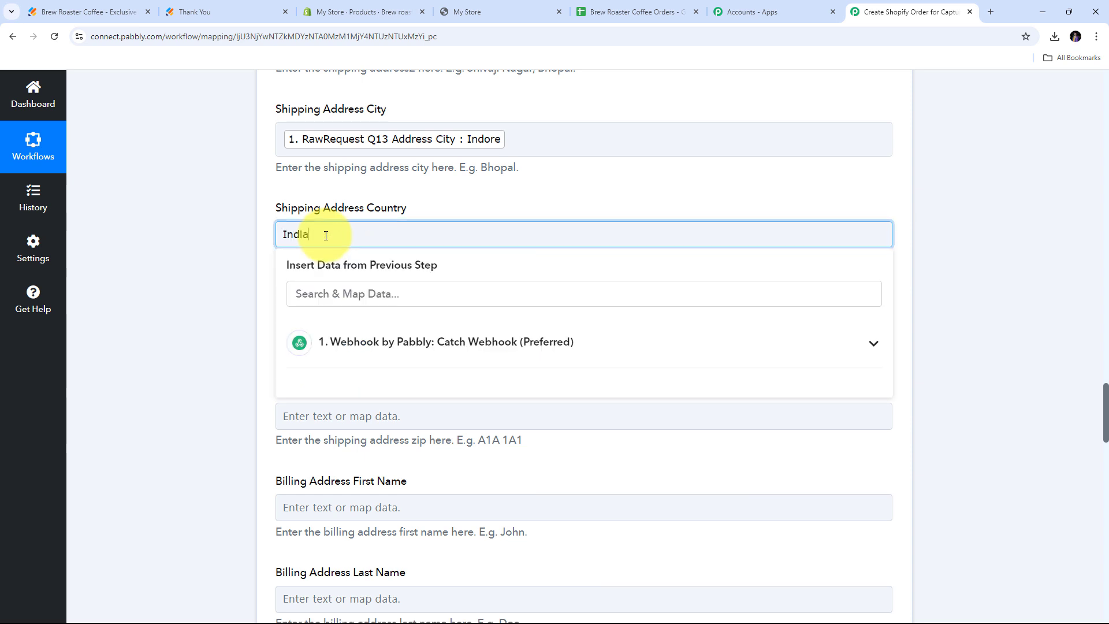
{"action": "left_click", "coordinate": [250, 226]}
Map the webhook's submitted state and postal code into the shipping province and zip fields.
{"action": "scroll", "coordinate": [312, 251], "scroll_direction": "down", "scroll_amount": 1}
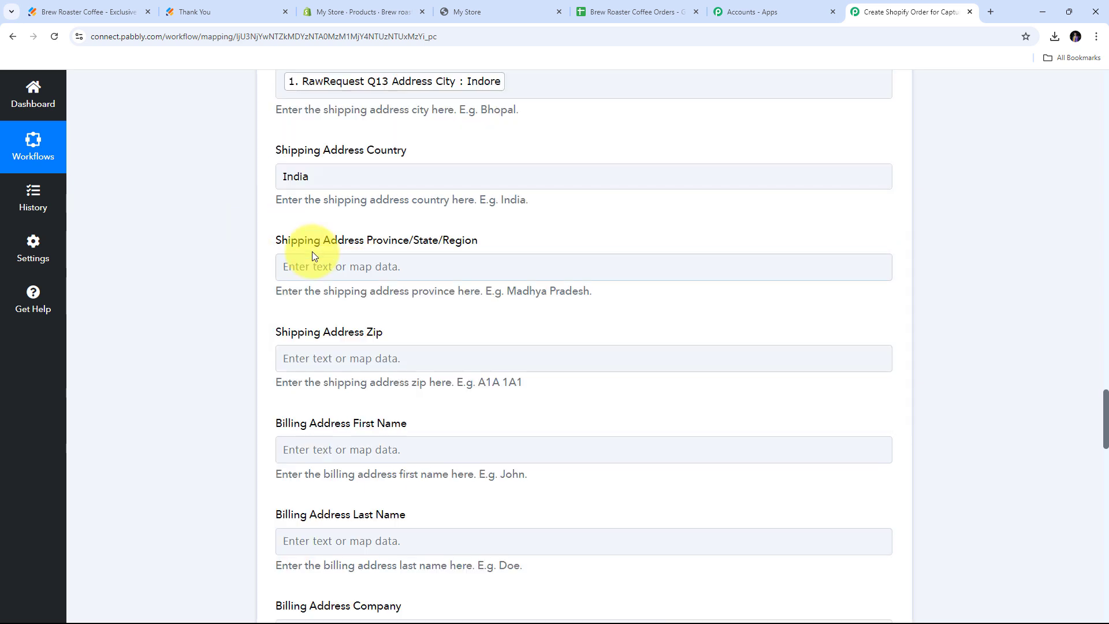
{"action": "left_click", "coordinate": [345, 268]}
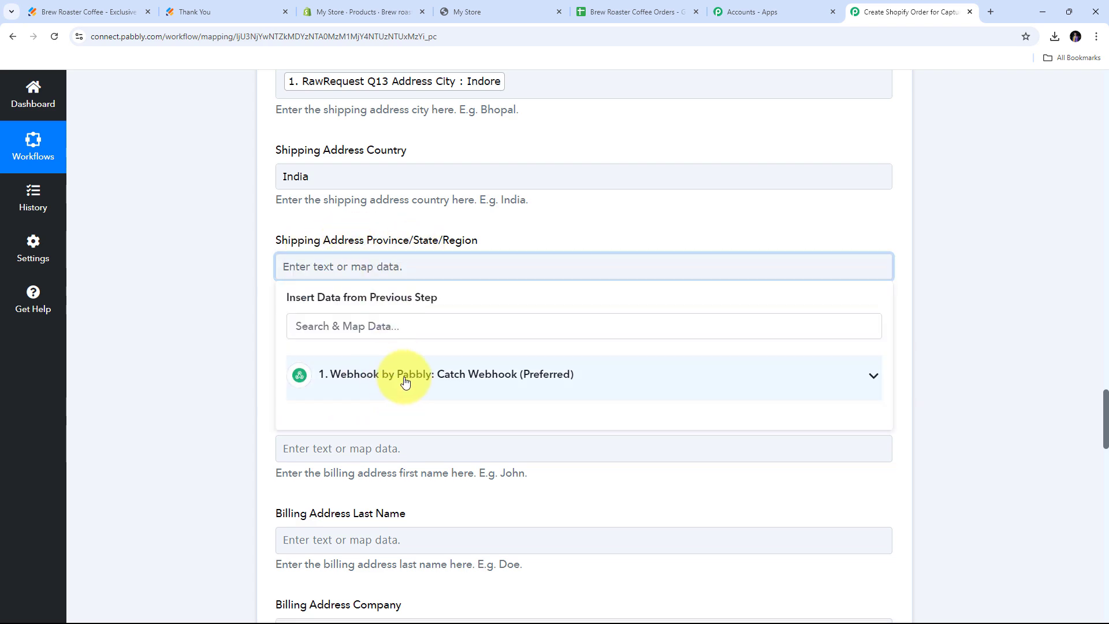
{"action": "left_click", "coordinate": [404, 382]}
{"action": "scroll", "coordinate": [460, 416], "scroll_direction": "down", "scroll_amount": 3}
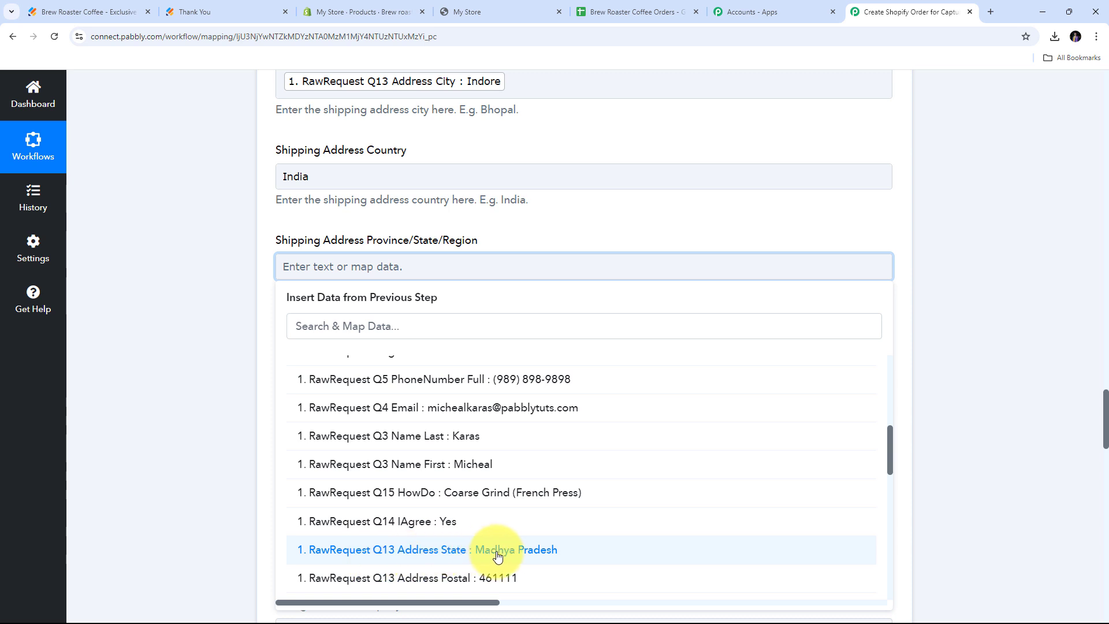
{"action": "left_click", "coordinate": [509, 555]}
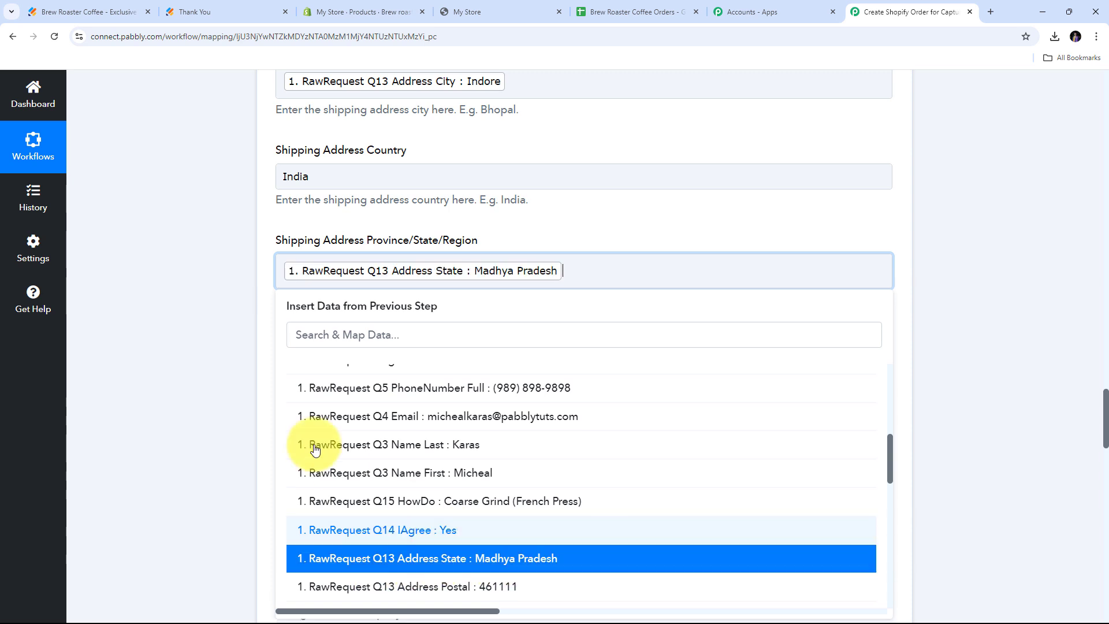
{"action": "left_click", "coordinate": [208, 364]}
{"action": "scroll", "coordinate": [327, 300], "scroll_direction": "down", "scroll_amount": 1}
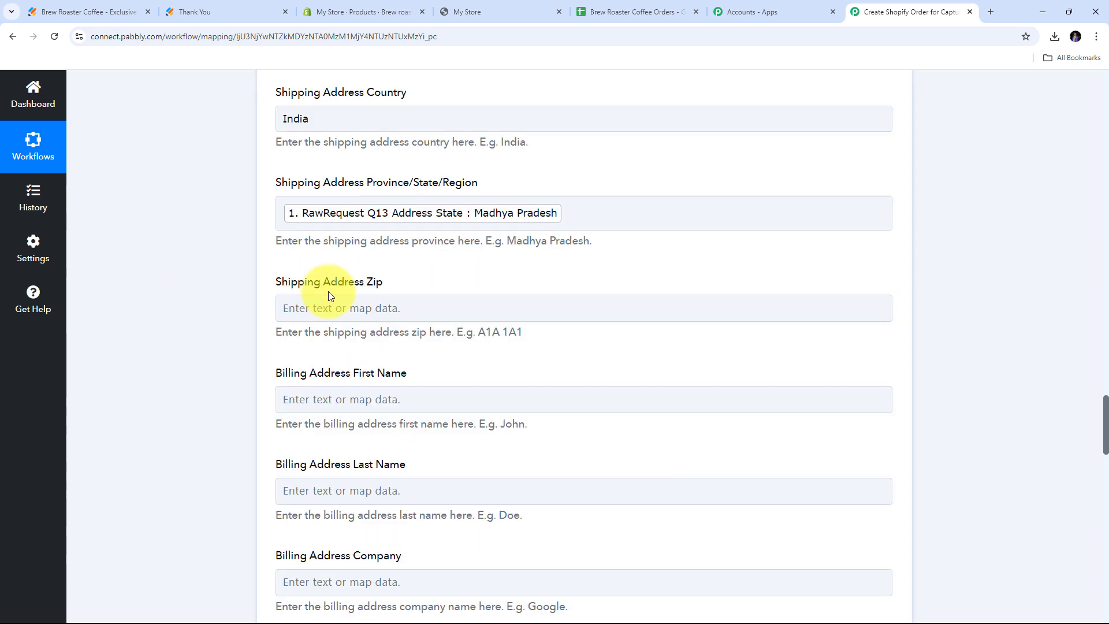
{"action": "left_click", "coordinate": [358, 315]}
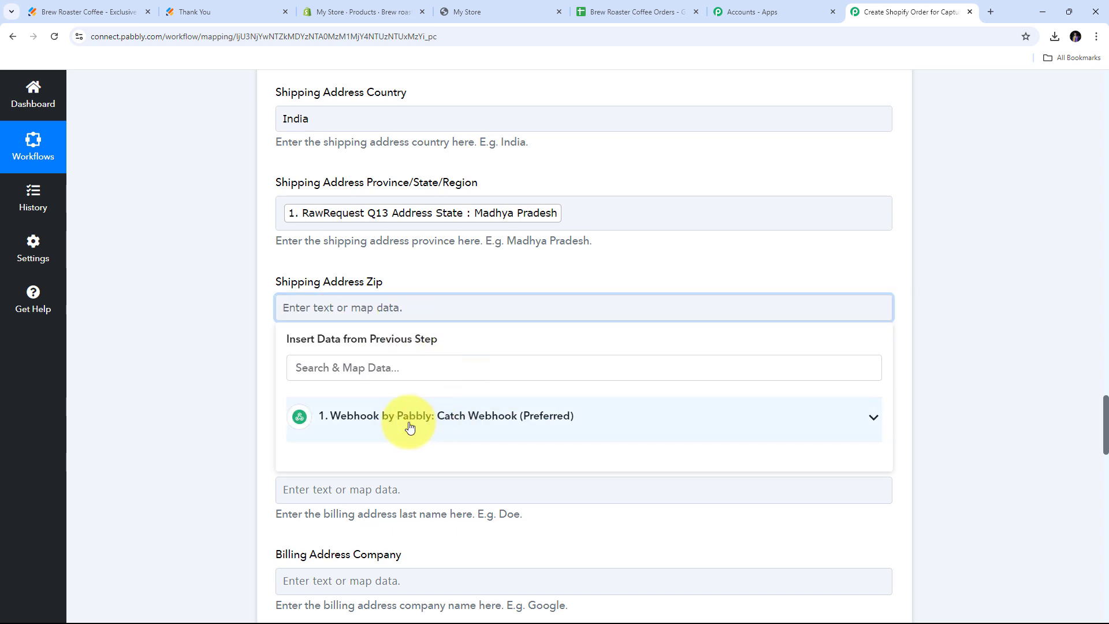
{"action": "left_click", "coordinate": [420, 425]}
{"action": "scroll", "coordinate": [436, 453], "scroll_direction": "down", "scroll_amount": 10}
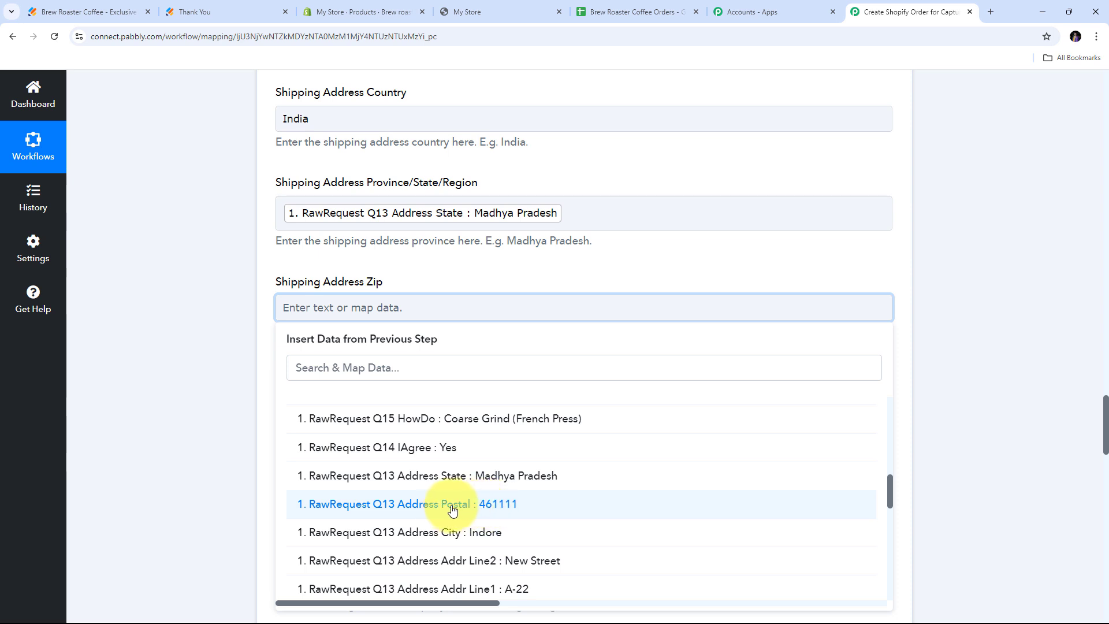
{"action": "left_click", "coordinate": [504, 512]}
{"action": "scroll", "coordinate": [477, 337], "scroll_direction": "down", "scroll_amount": 8}
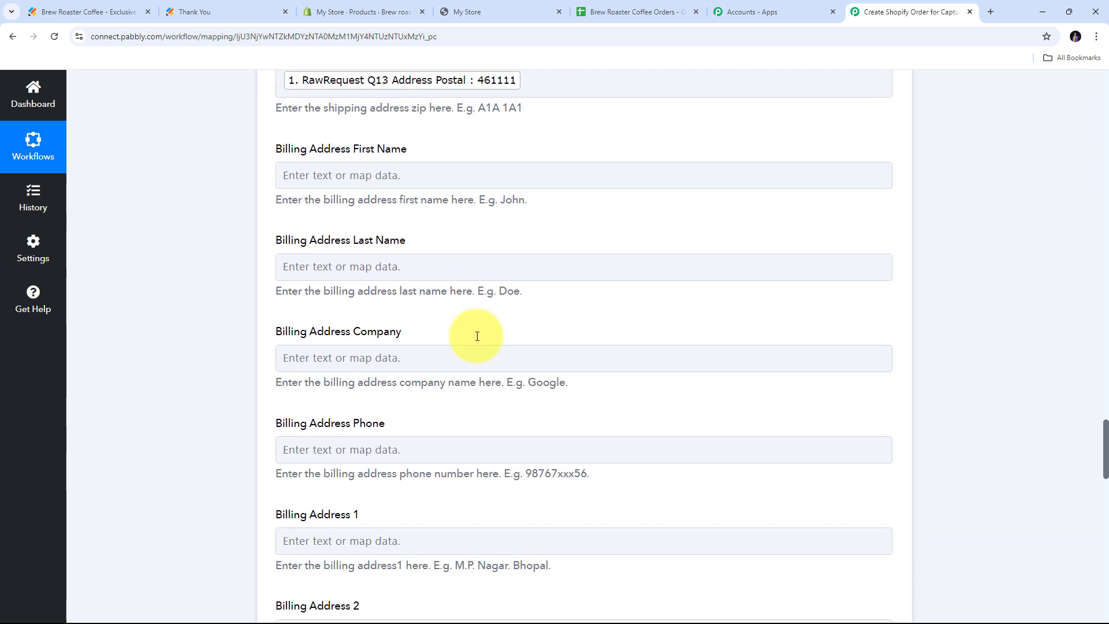
{"action": "scroll", "coordinate": [477, 337], "scroll_direction": "up", "scroll_amount": 6}
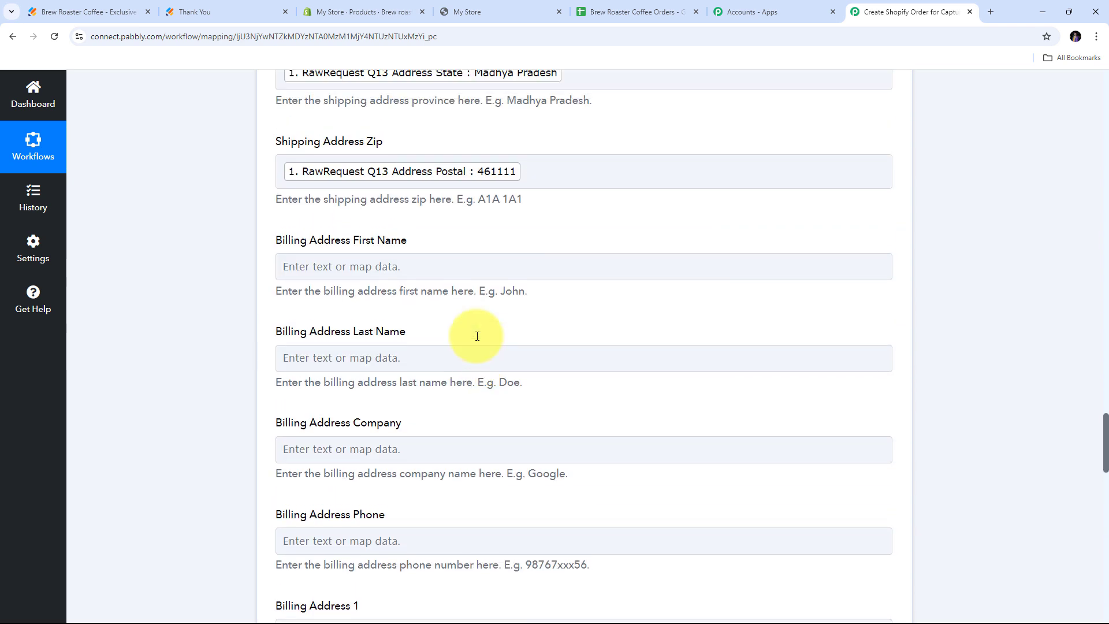
{"action": "left_click", "coordinate": [325, 465]}
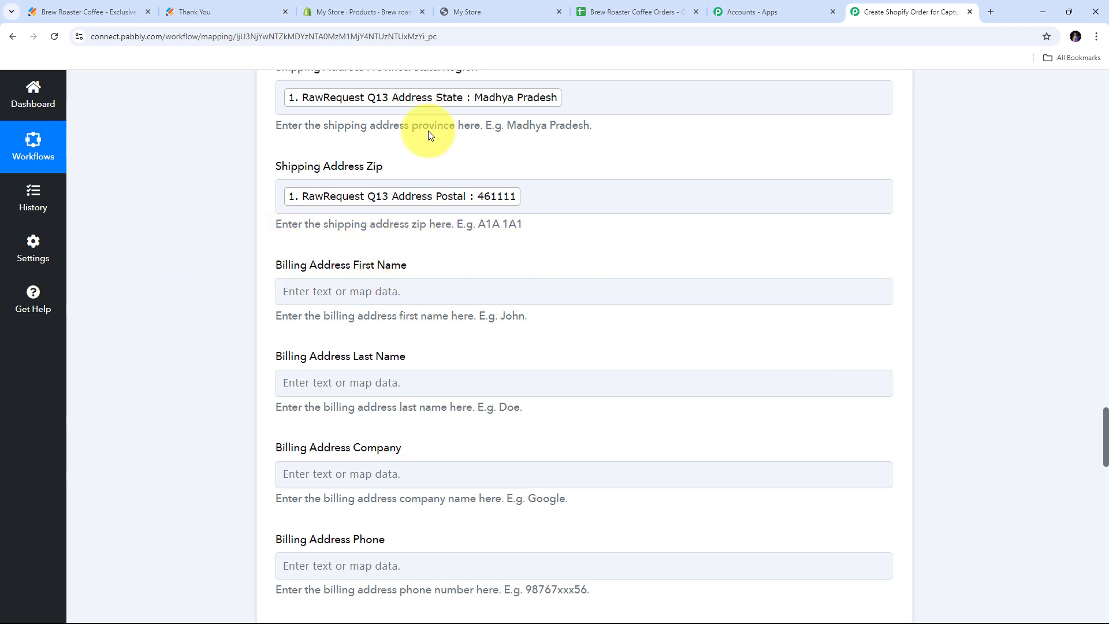
{"action": "scroll", "coordinate": [629, 212], "scroll_direction": "down", "scroll_amount": 2}
{"action": "scroll", "coordinate": [629, 213], "scroll_direction": "up", "scroll_amount": 9}
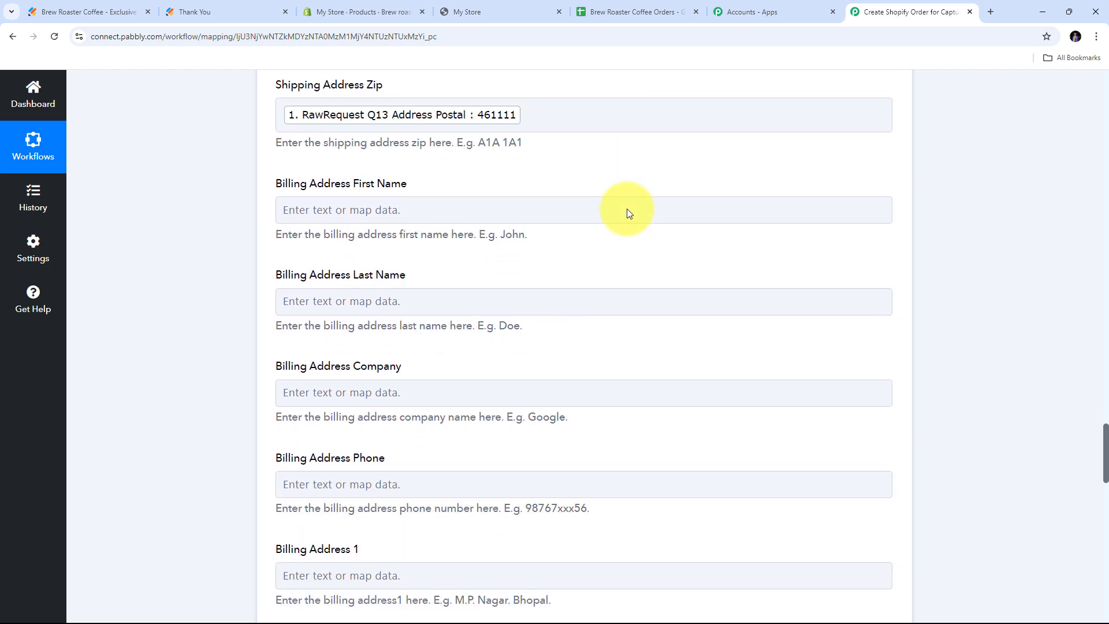
{"action": "scroll", "coordinate": [627, 209], "scroll_direction": "up", "scroll_amount": 2}
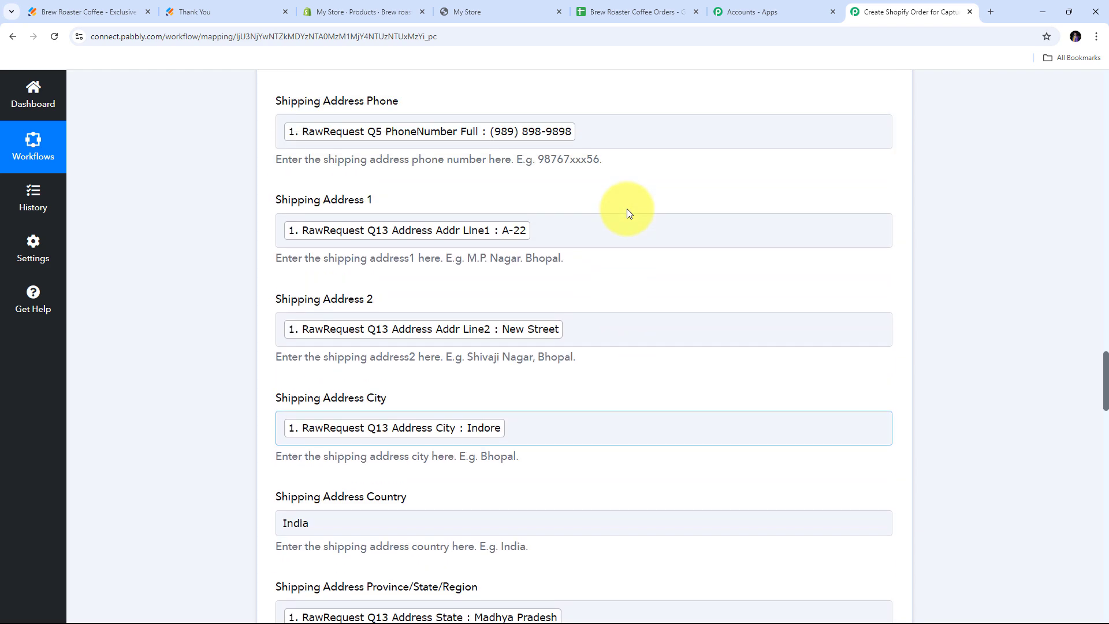
{"action": "scroll", "coordinate": [627, 210], "scroll_direction": "down", "scroll_amount": 3}
{"action": "scroll", "coordinate": [628, 209], "scroll_direction": "up", "scroll_amount": 1}
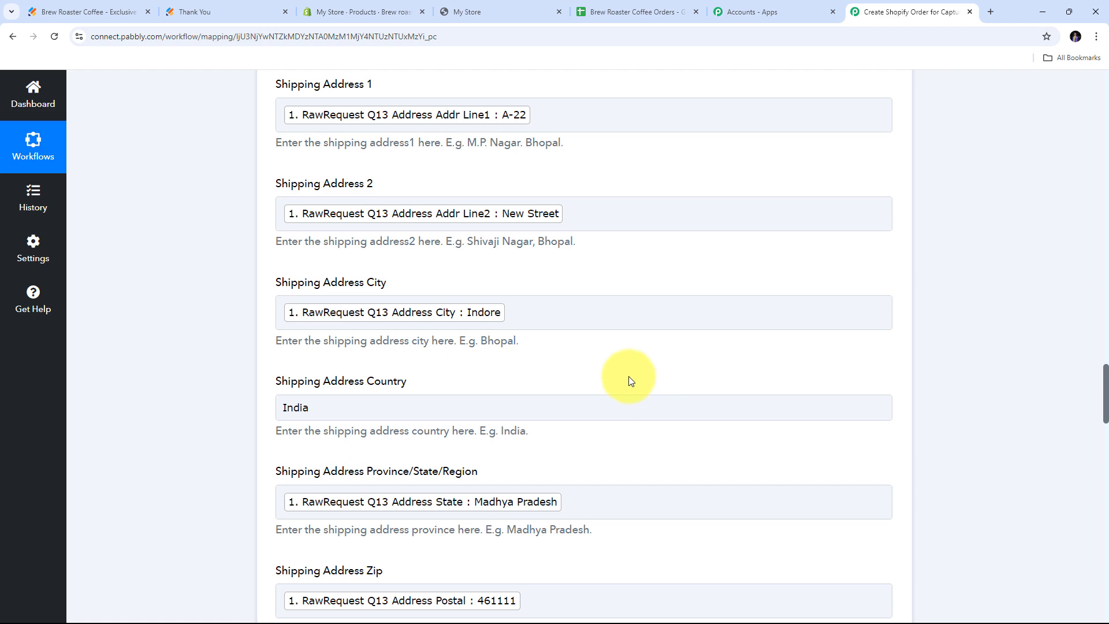
Set Is Taxable? to False for the Shopify order.
{"action": "scroll", "coordinate": [681, 341], "scroll_direction": "down", "scroll_amount": 20}
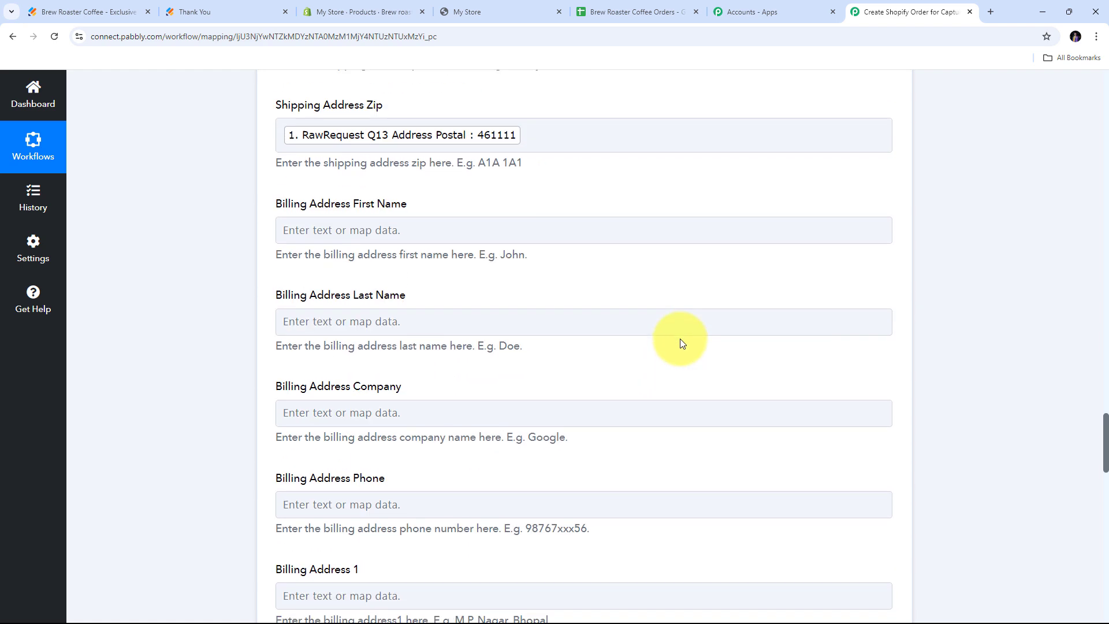
{"action": "scroll", "coordinate": [681, 342], "scroll_direction": "down", "scroll_amount": 3}
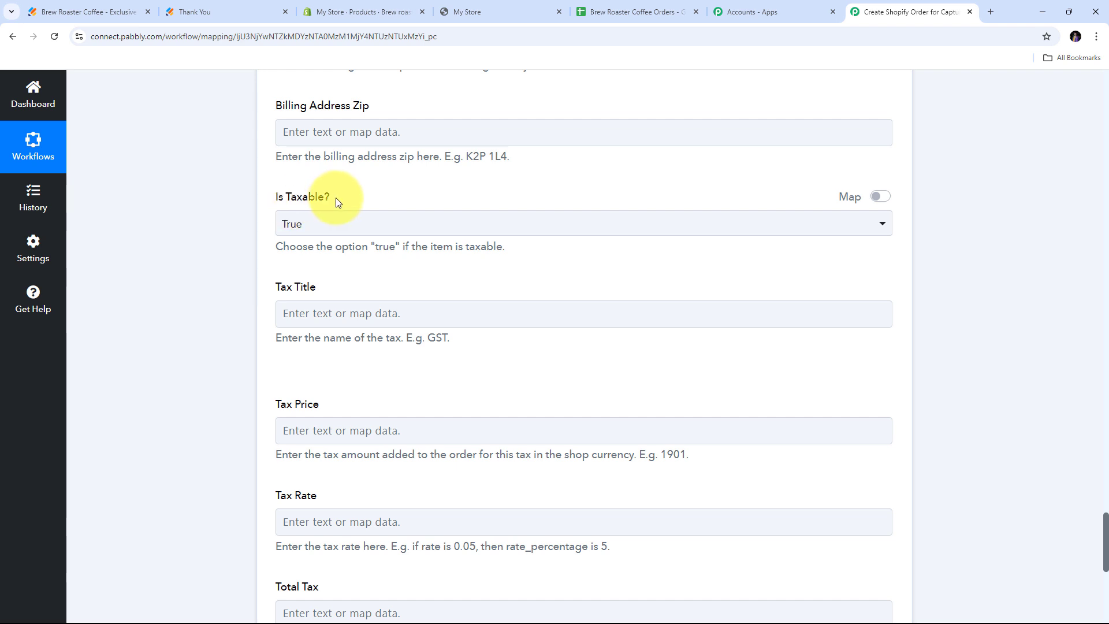
{"action": "left_click", "coordinate": [557, 223]}
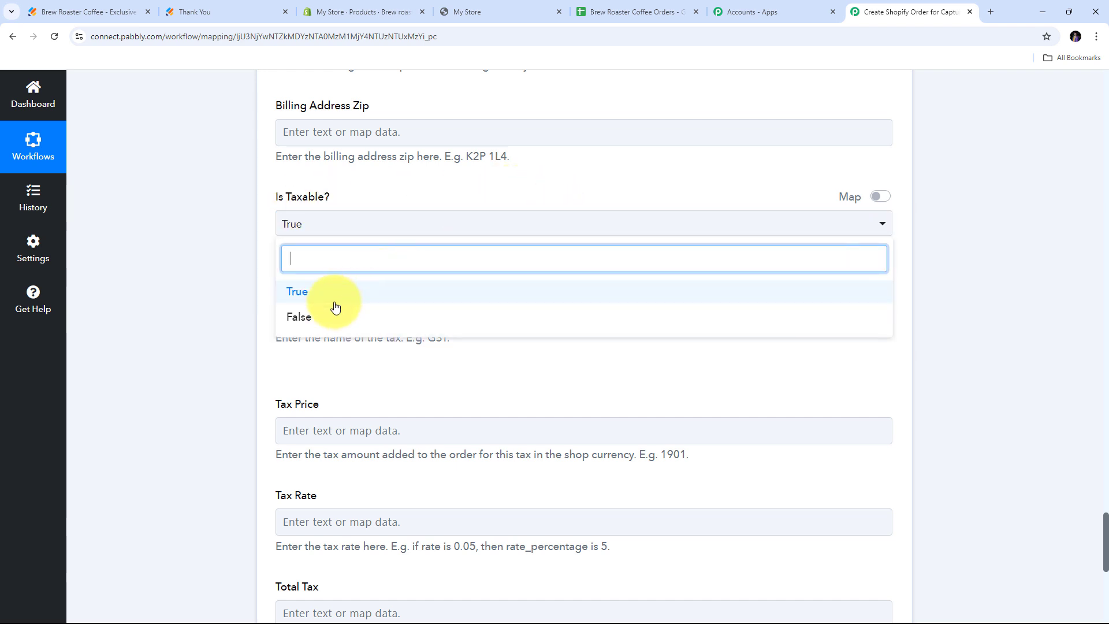
{"action": "left_click", "coordinate": [310, 317]}
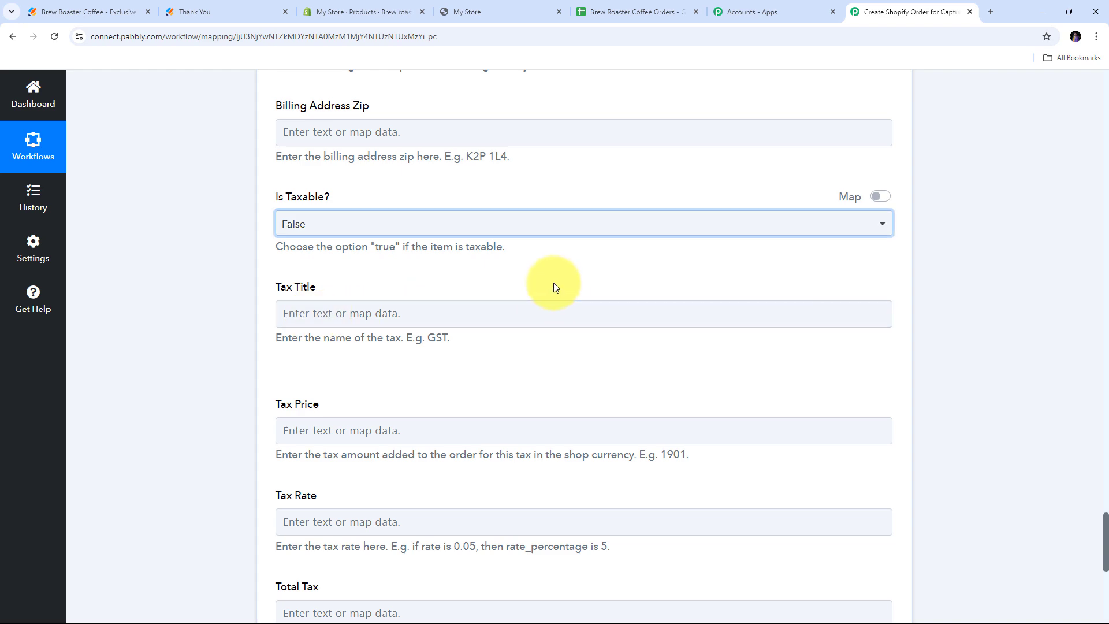
Save the Shopify step, send a test request, and select the returned Order Id.
{"action": "scroll", "coordinate": [553, 282], "scroll_direction": "down", "scroll_amount": 6}
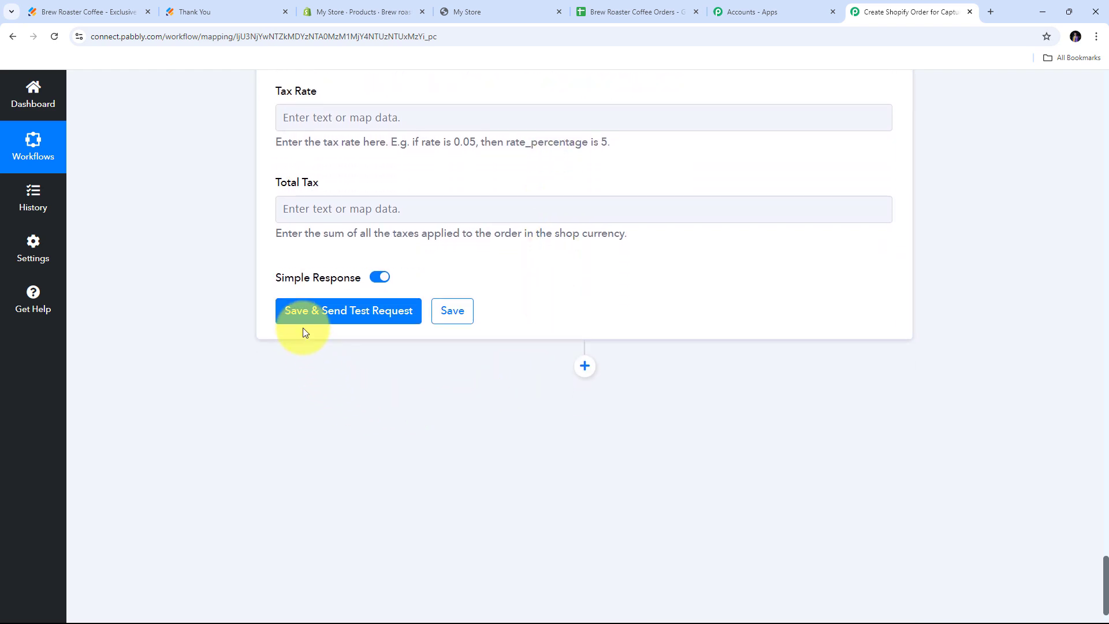
{"action": "left_click", "coordinate": [341, 313]}
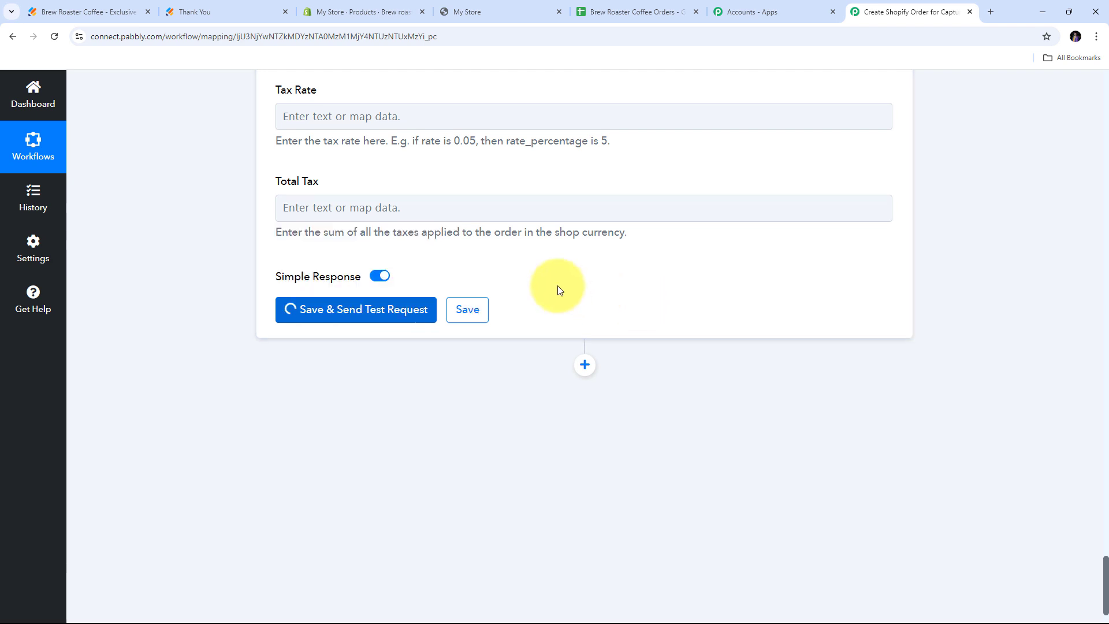
{"action": "scroll", "coordinate": [1016, 287], "scroll_direction": "down", "scroll_amount": 2}
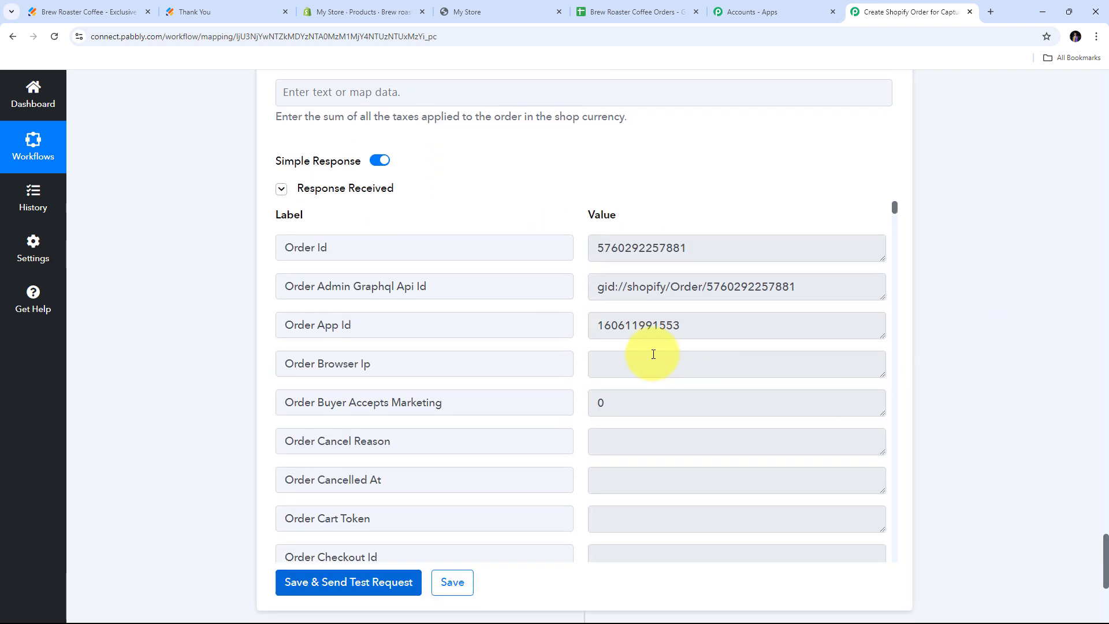
{"action": "scroll", "coordinate": [581, 312], "scroll_direction": "down", "scroll_amount": 1}
{"action": "scroll", "coordinate": [554, 292], "scroll_direction": "up", "scroll_amount": 1}
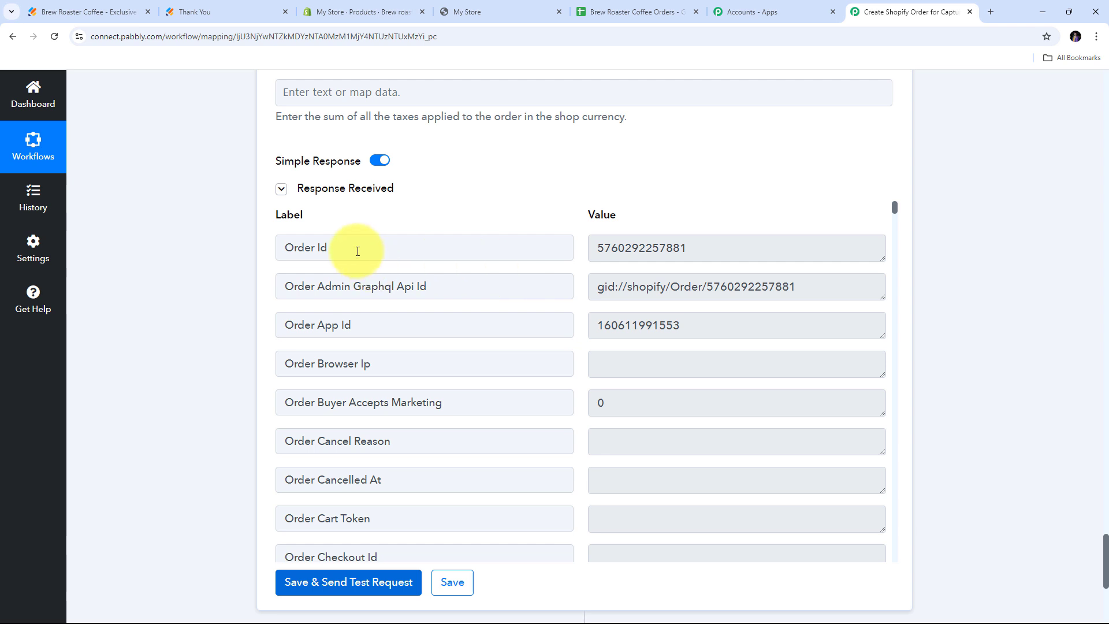
{"action": "left_click_drag", "start_coordinate": [711, 250], "coordinate": [572, 248]}
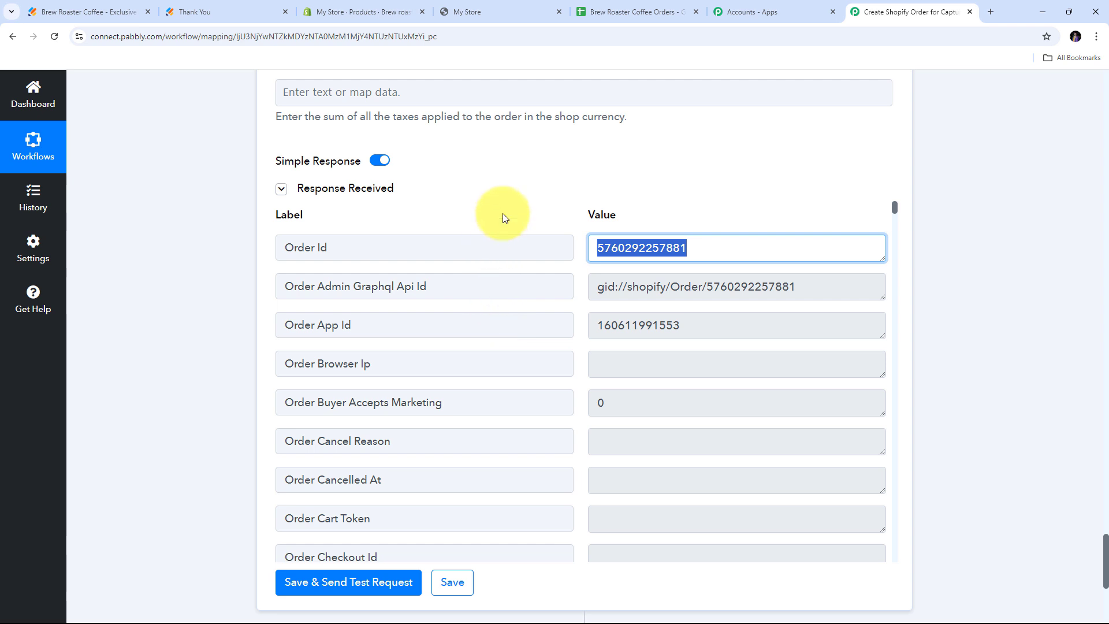
Review Shopify order #1031 for one Brew roaster Coffee, then return to the Pabbly workflow.
{"action": "left_click", "coordinate": [359, 18]}
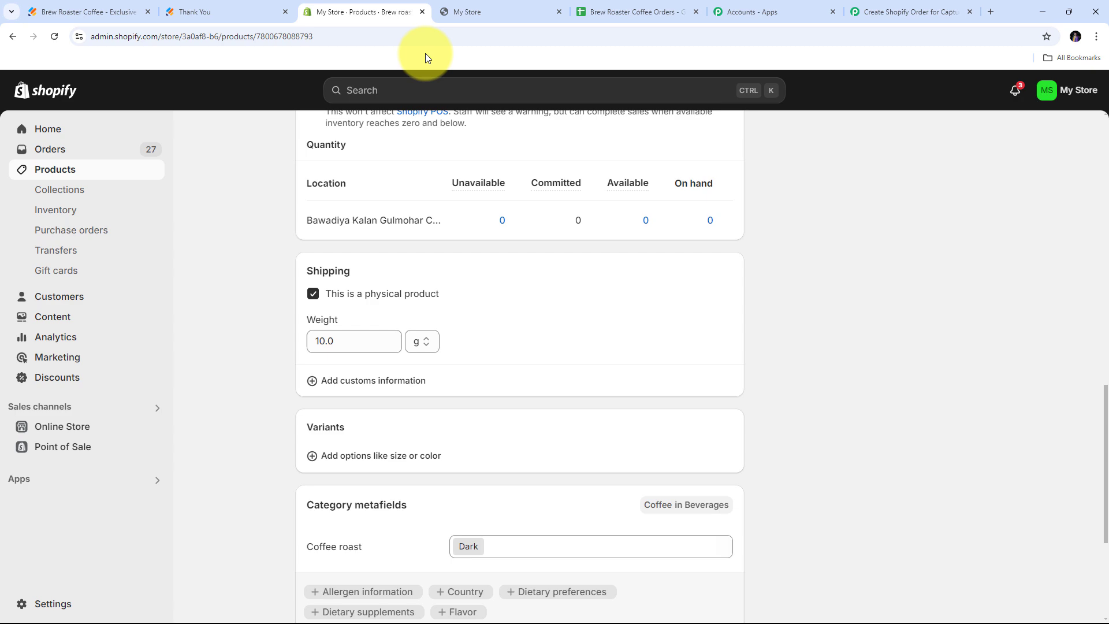
{"action": "left_click", "coordinate": [49, 149]}
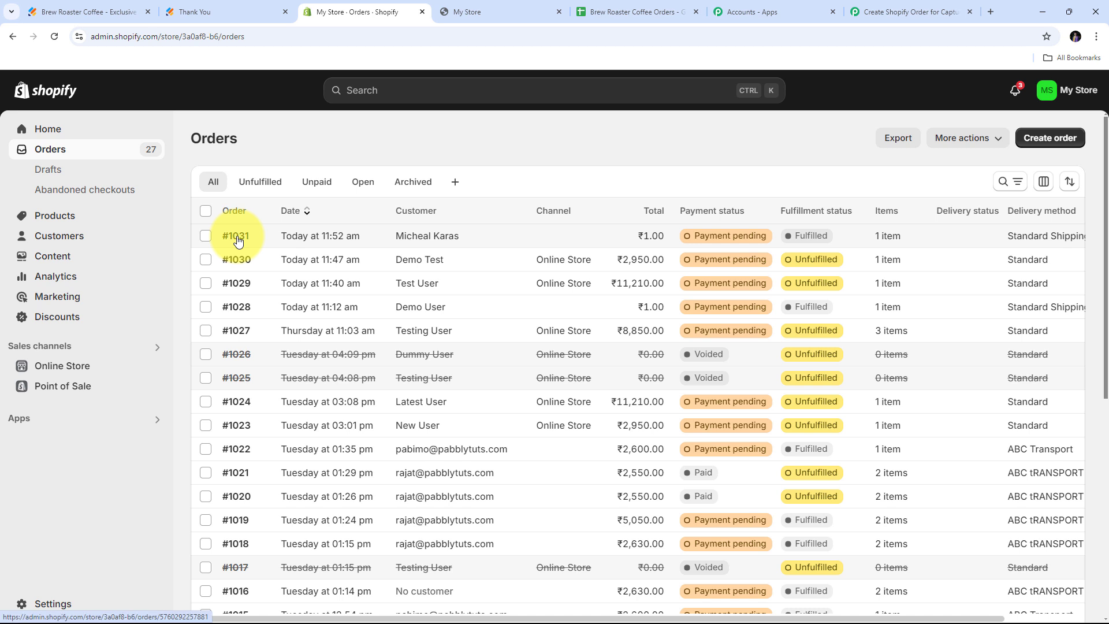
{"action": "left_click", "coordinate": [437, 242]}
{"action": "left_click", "coordinate": [324, 241]}
{"action": "scroll", "coordinate": [461, 223], "scroll_direction": "down", "scroll_amount": 1}
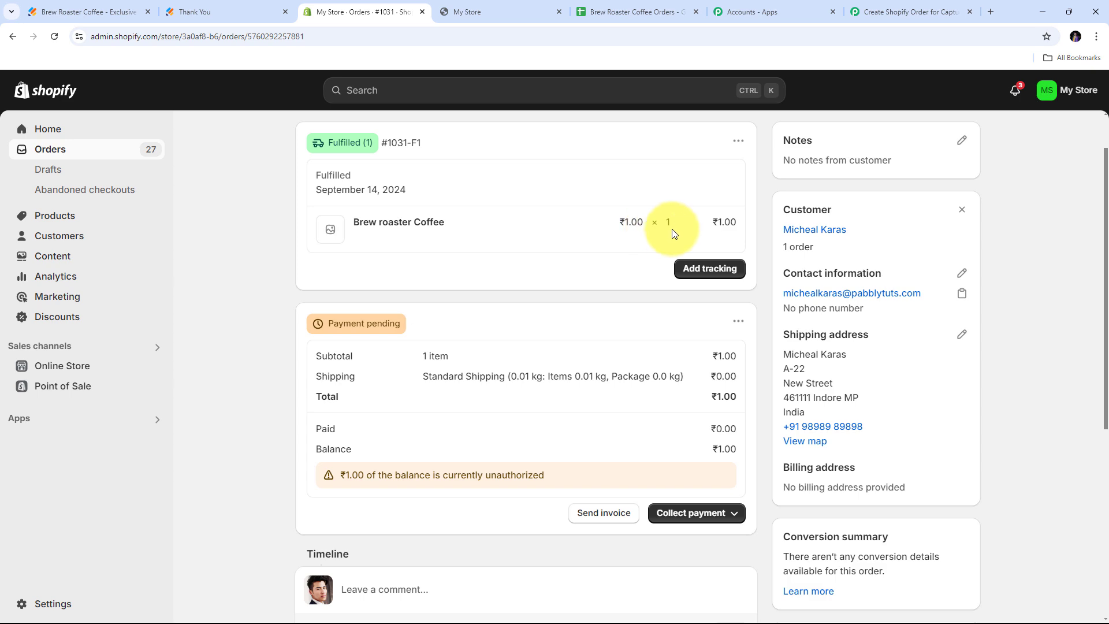
{"action": "scroll", "coordinate": [507, 292], "scroll_direction": "down", "scroll_amount": 3}
{"action": "scroll", "coordinate": [512, 291], "scroll_direction": "up", "scroll_amount": 4}
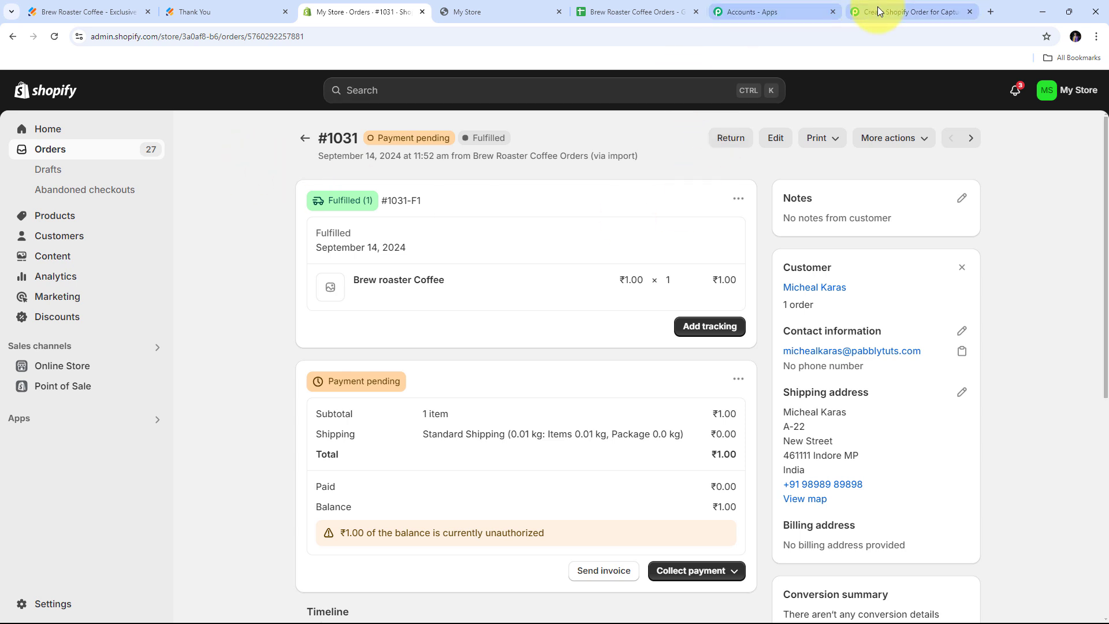
{"action": "left_click", "coordinate": [901, 11]}
Add a Google Sheets step after Shopify with the Add New Row action and start connecting it.
{"action": "left_click", "coordinate": [570, 182]}
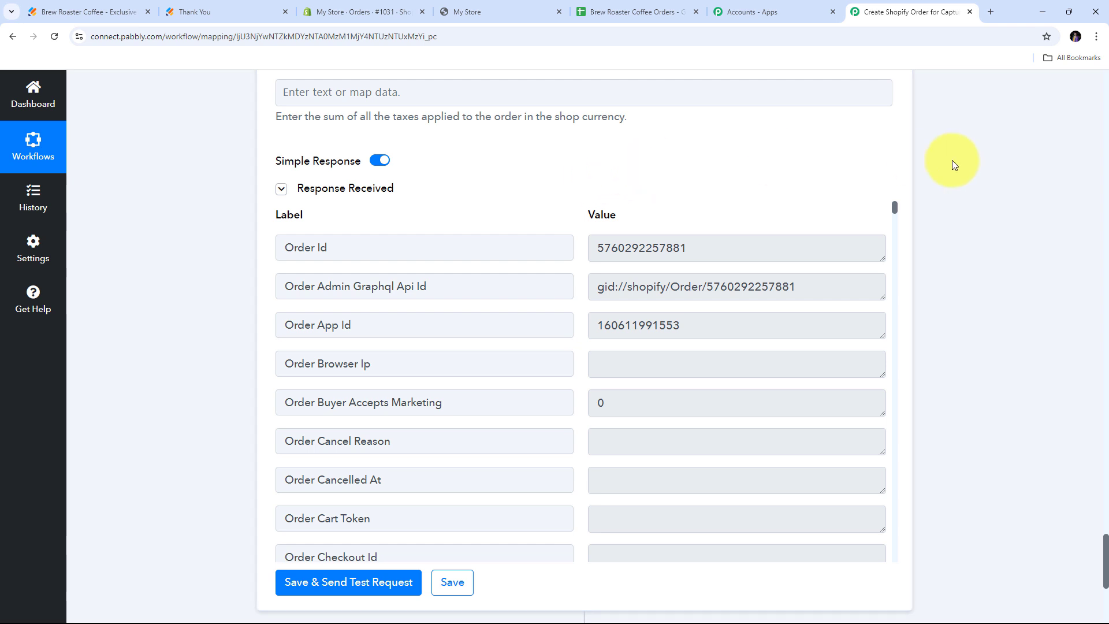
{"action": "scroll", "coordinate": [953, 162], "scroll_direction": "down", "scroll_amount": 6}
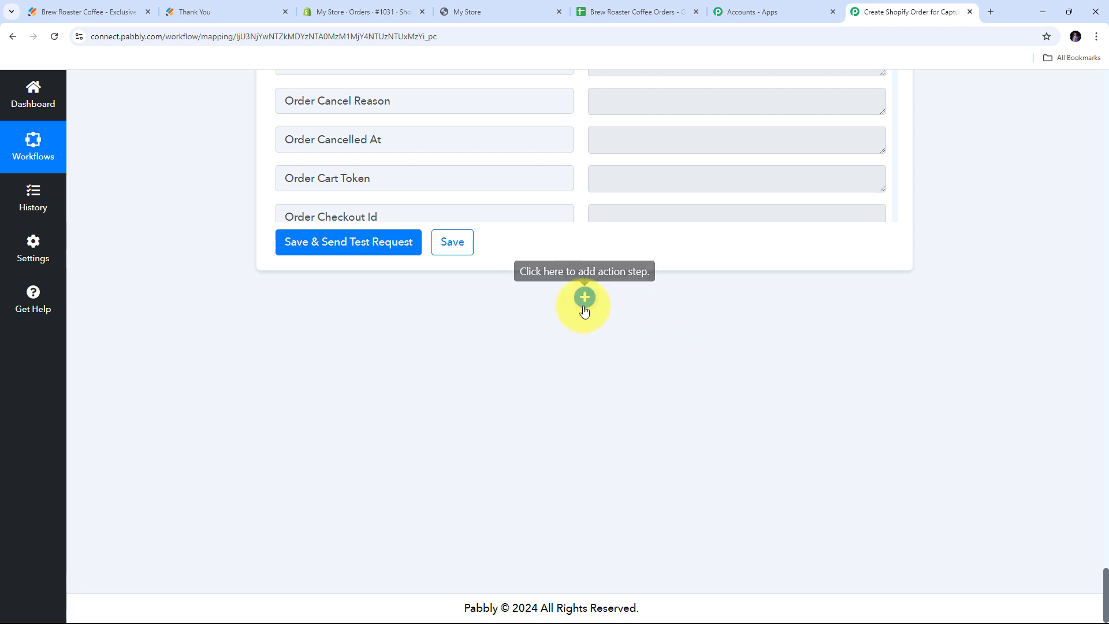
{"action": "left_click", "coordinate": [584, 309]}
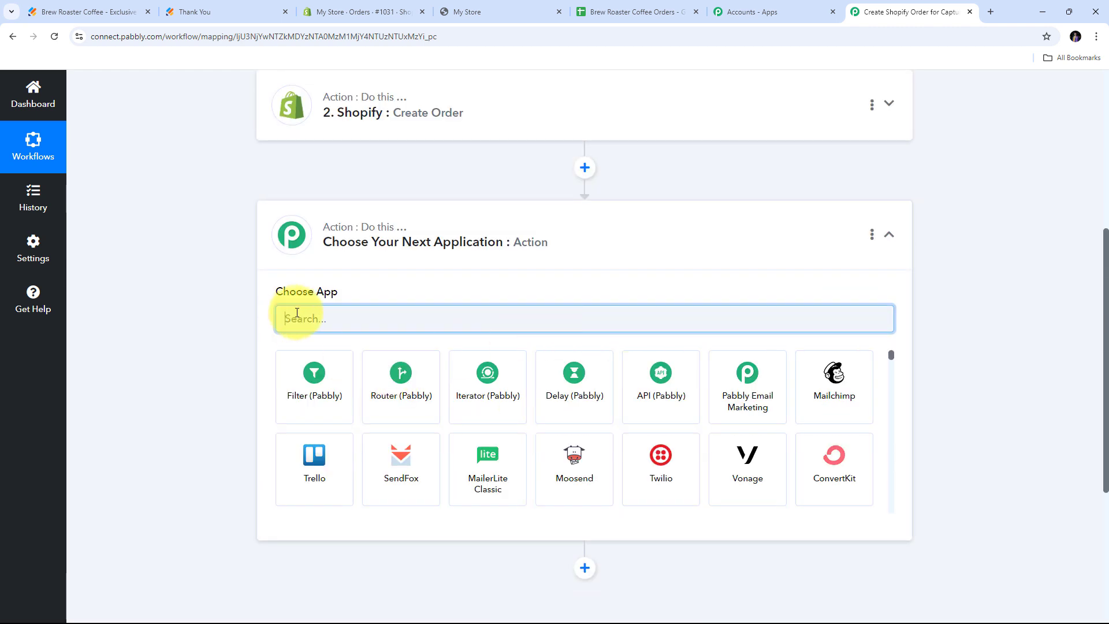
{"action": "type", "text": "Google"}
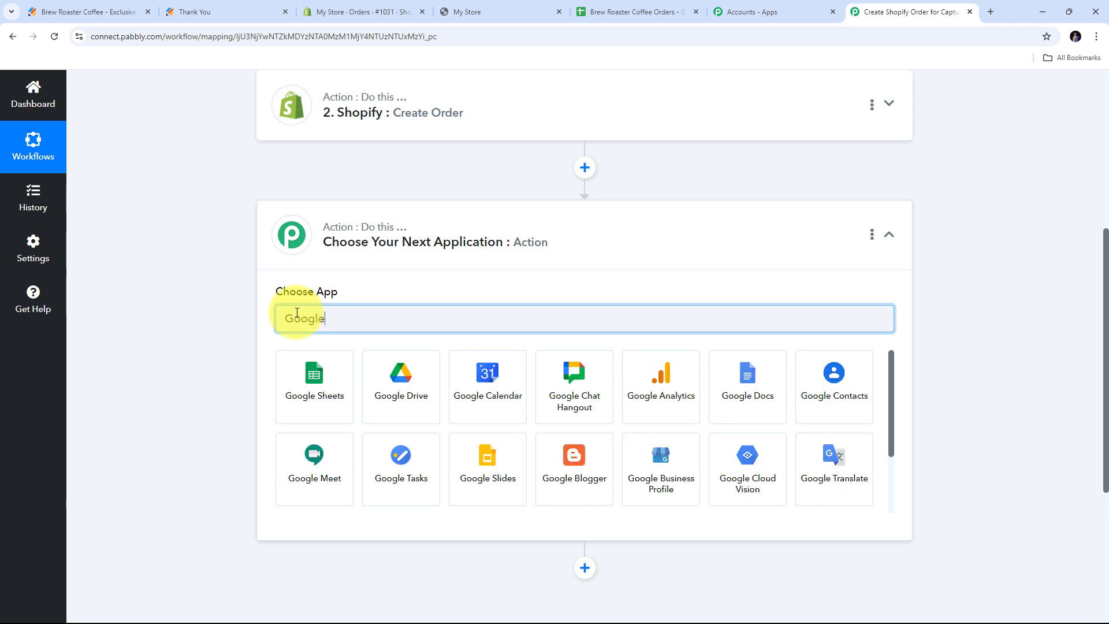
{"action": "type", "text": " Sheets"}
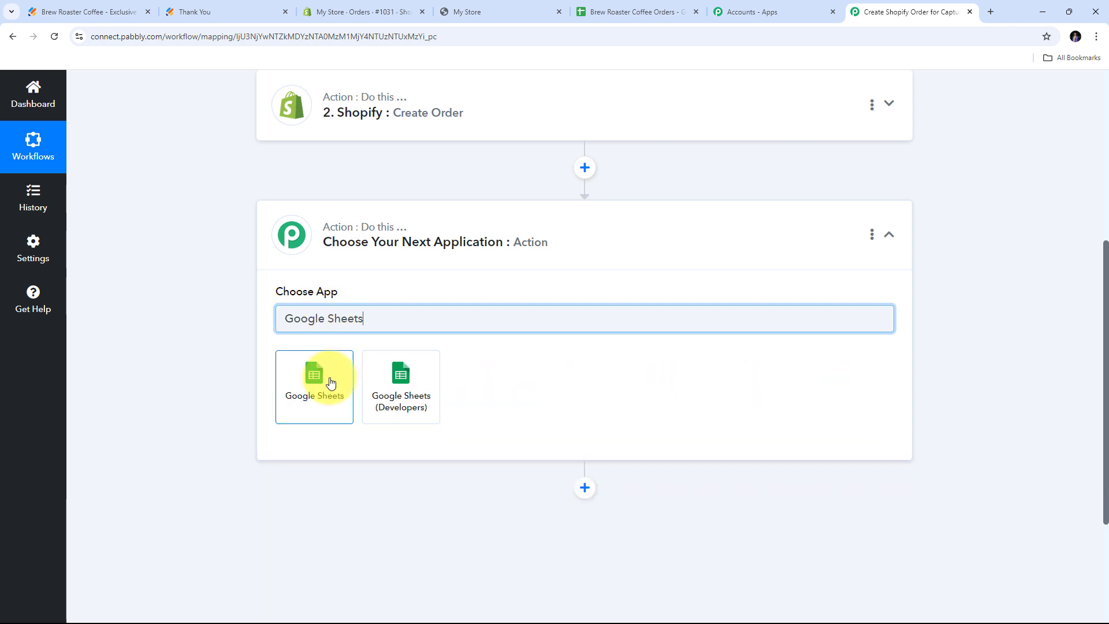
{"action": "left_click", "coordinate": [314, 395]}
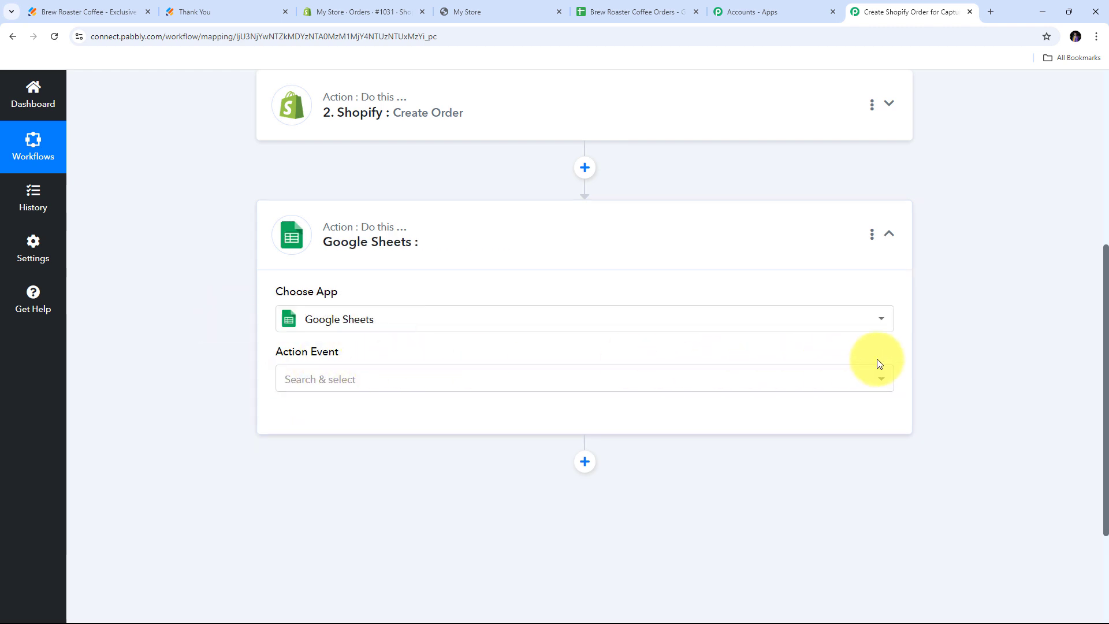
{"action": "left_click", "coordinate": [682, 382]}
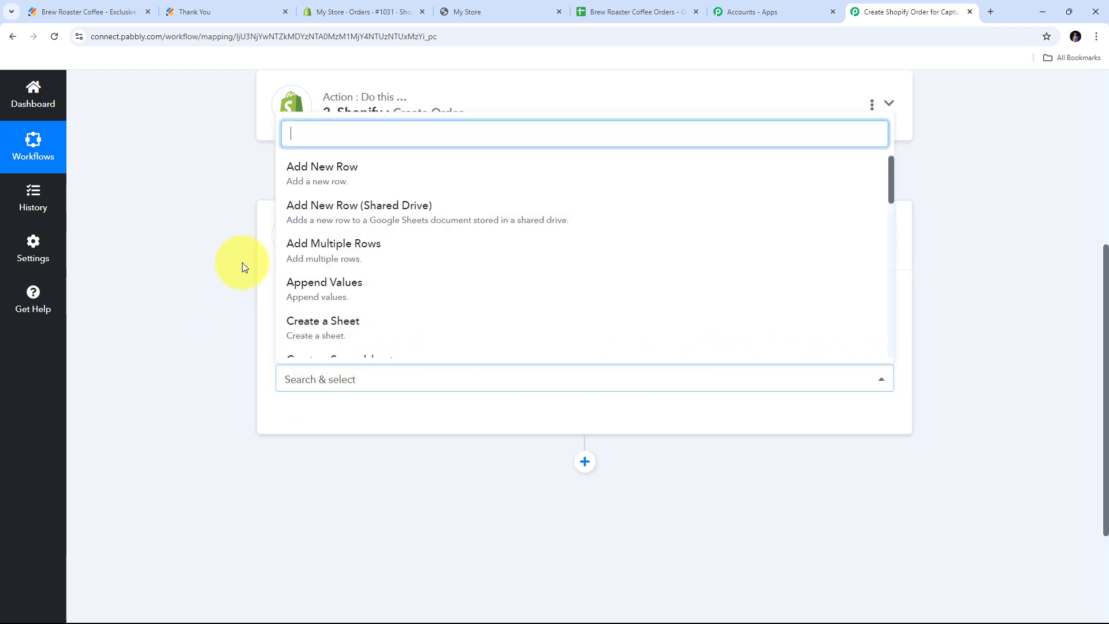
{"action": "left_click", "coordinate": [363, 186]}
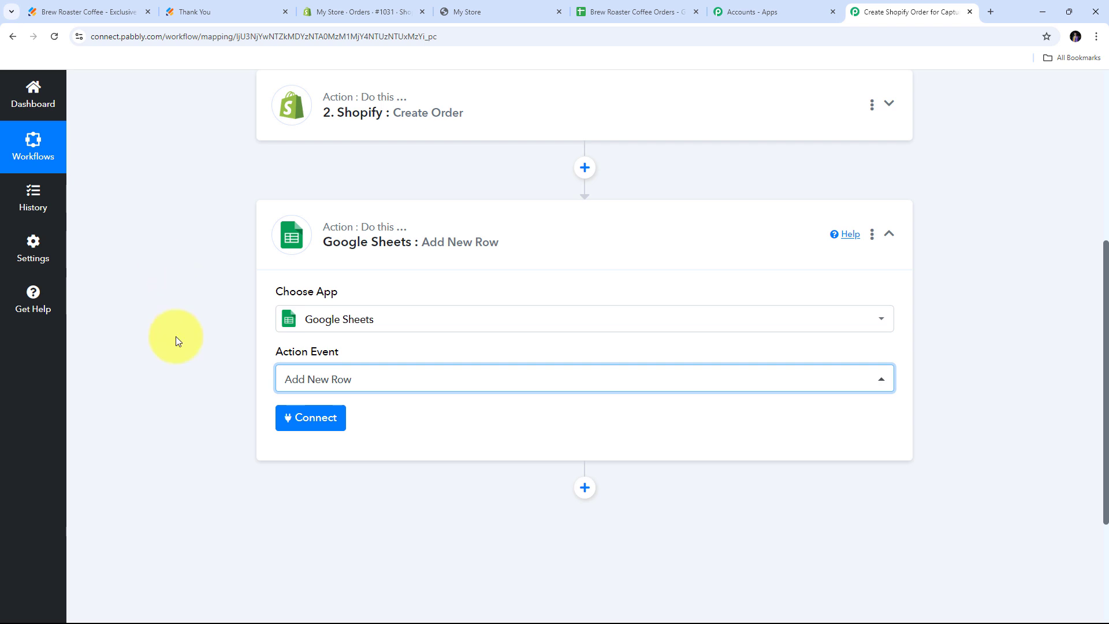
{"action": "left_click", "coordinate": [309, 417]}
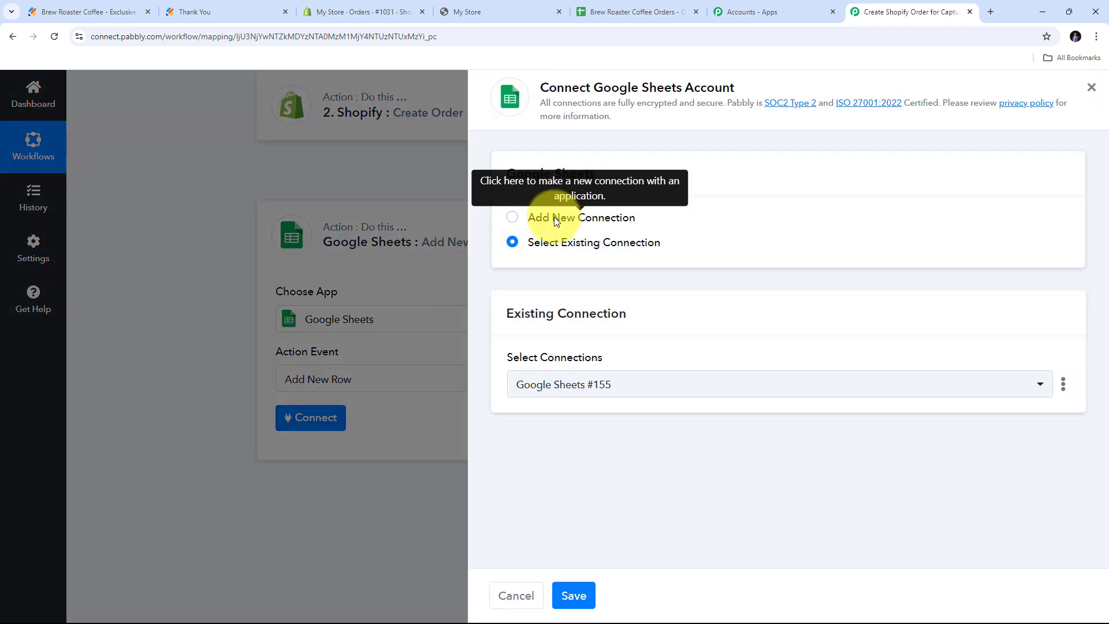
Create a new connection by signing in with Google and allowing access, then glance at the order sheet.
{"action": "left_click", "coordinate": [554, 216]}
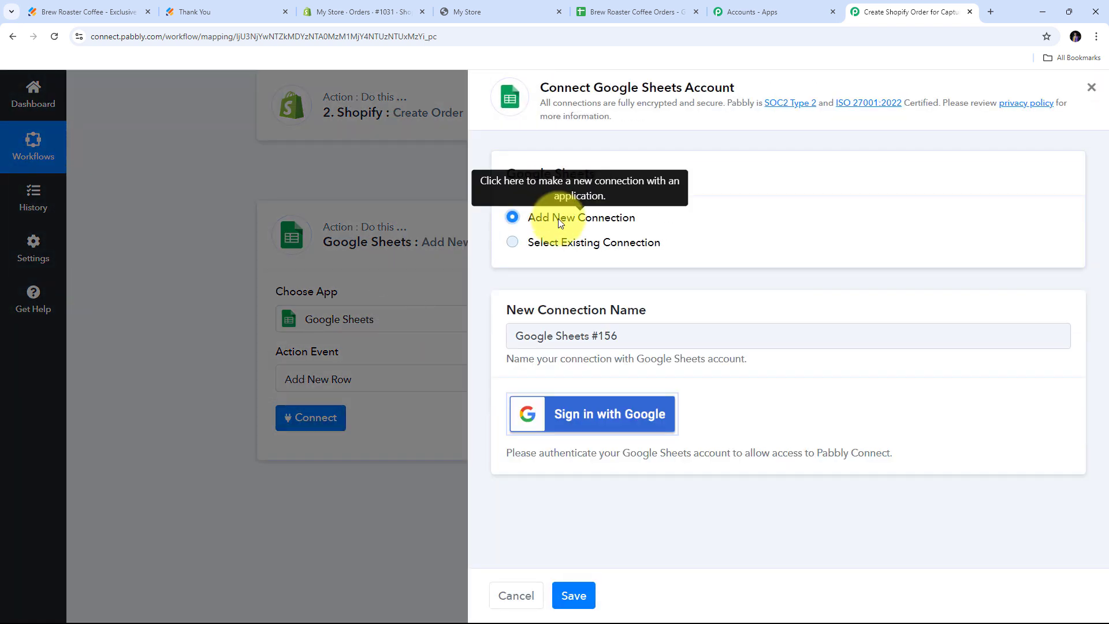
{"action": "left_click", "coordinate": [596, 424]}
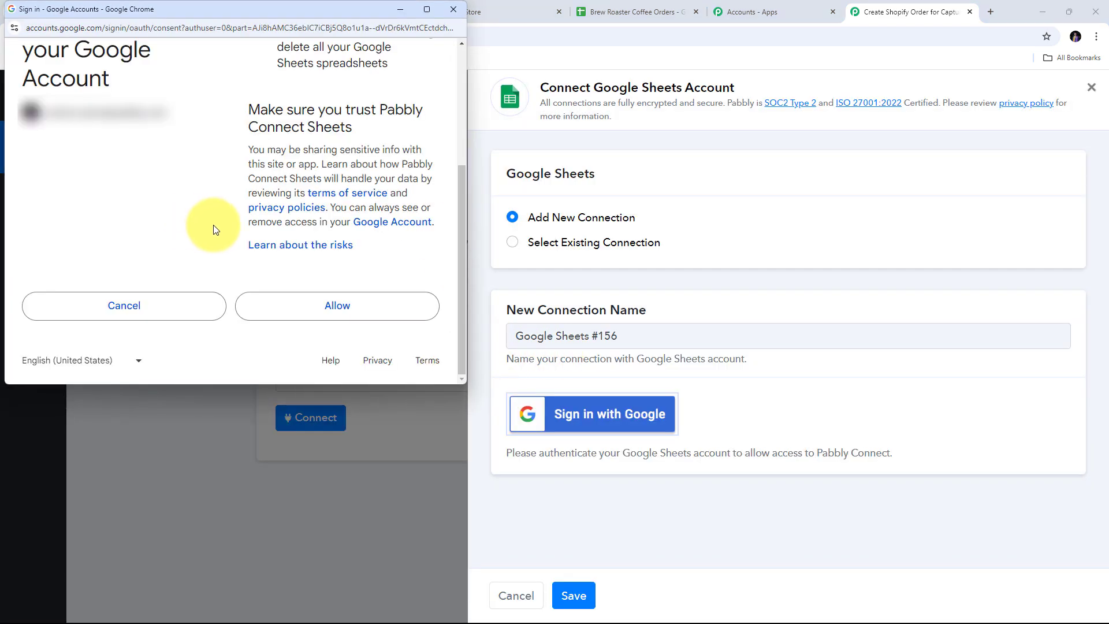
{"action": "left_click", "coordinate": [328, 308]}
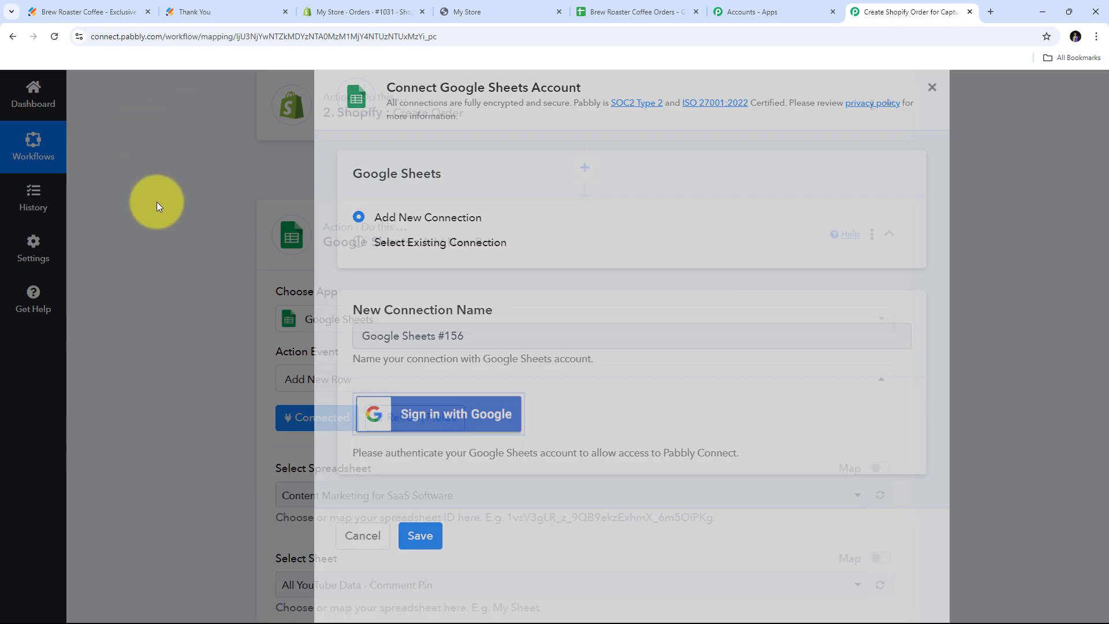
{"action": "scroll", "coordinate": [380, 230], "scroll_direction": "down", "scroll_amount": 2}
{"action": "scroll", "coordinate": [380, 231], "scroll_direction": "down", "scroll_amount": 3}
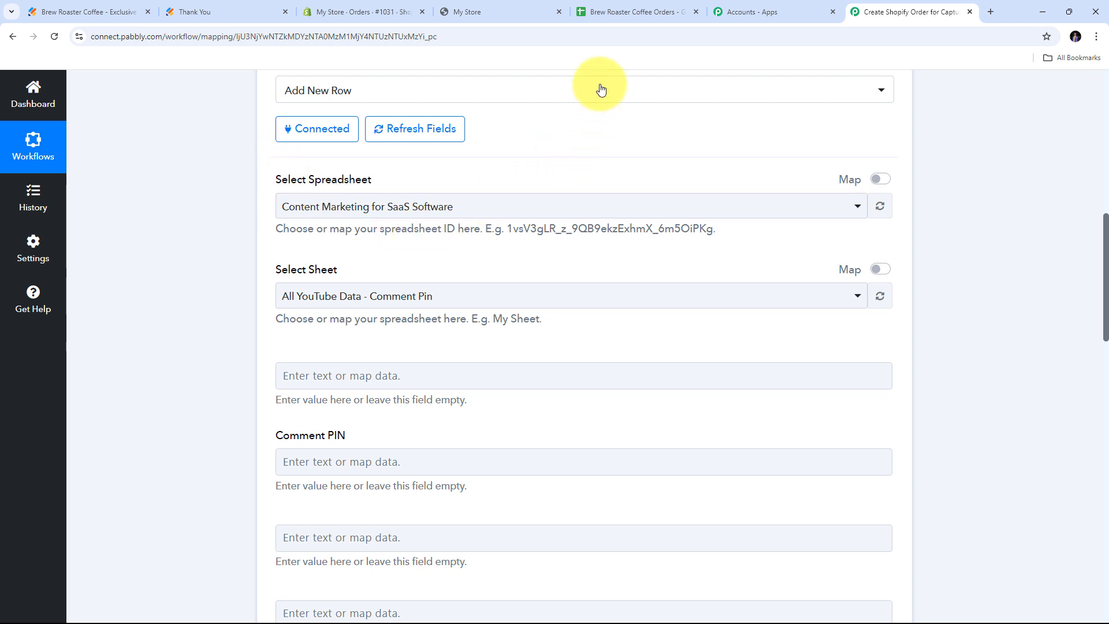
{"action": "left_click", "coordinate": [646, 8]}
{"action": "left_click", "coordinate": [198, 299]}
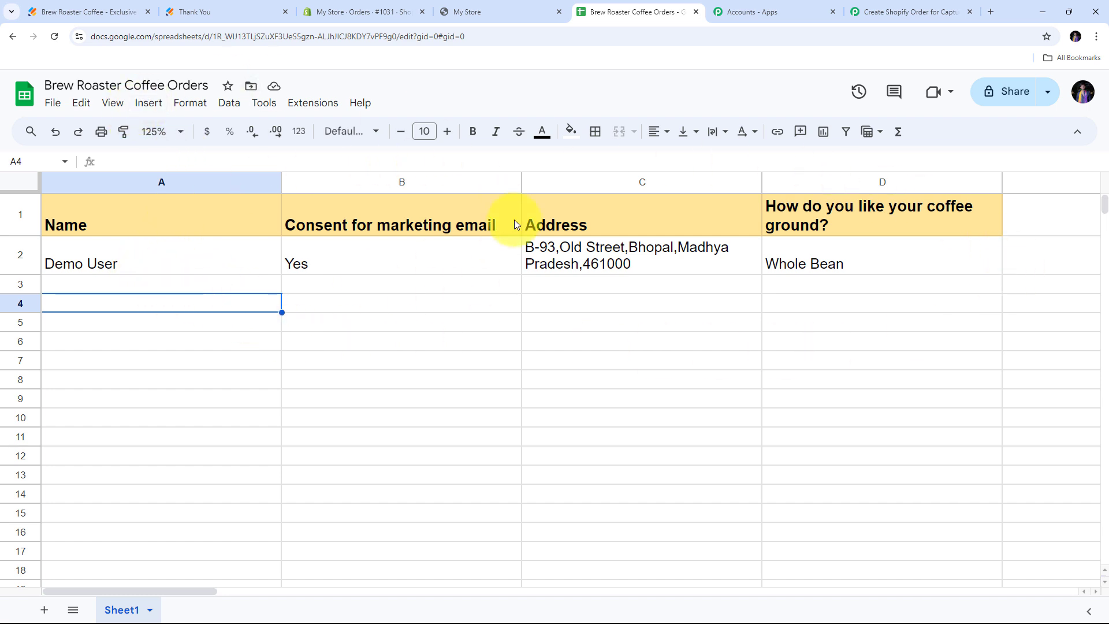
{"action": "left_click", "coordinate": [861, 10]}
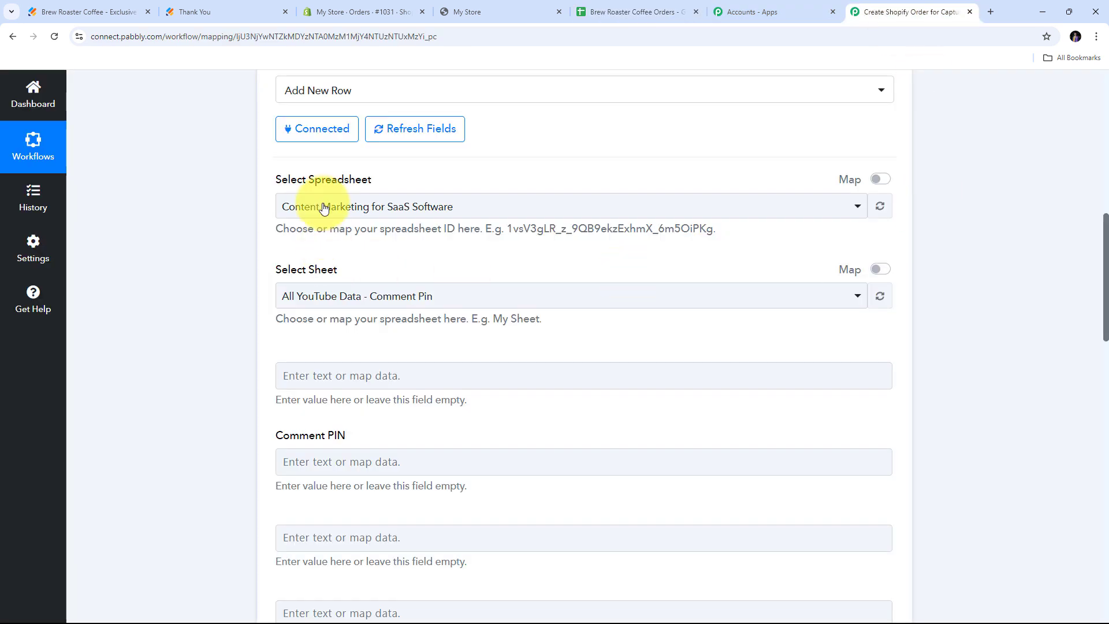
Choose the Brew Roaster Coffee Orders spreadsheet so Sheet1 and its column fields load.
{"action": "left_click", "coordinate": [563, 207]}
{"action": "scroll", "coordinate": [409, 324], "scroll_direction": "down", "scroll_amount": 3}
{"action": "scroll", "coordinate": [409, 324], "scroll_direction": "up", "scroll_amount": 3}
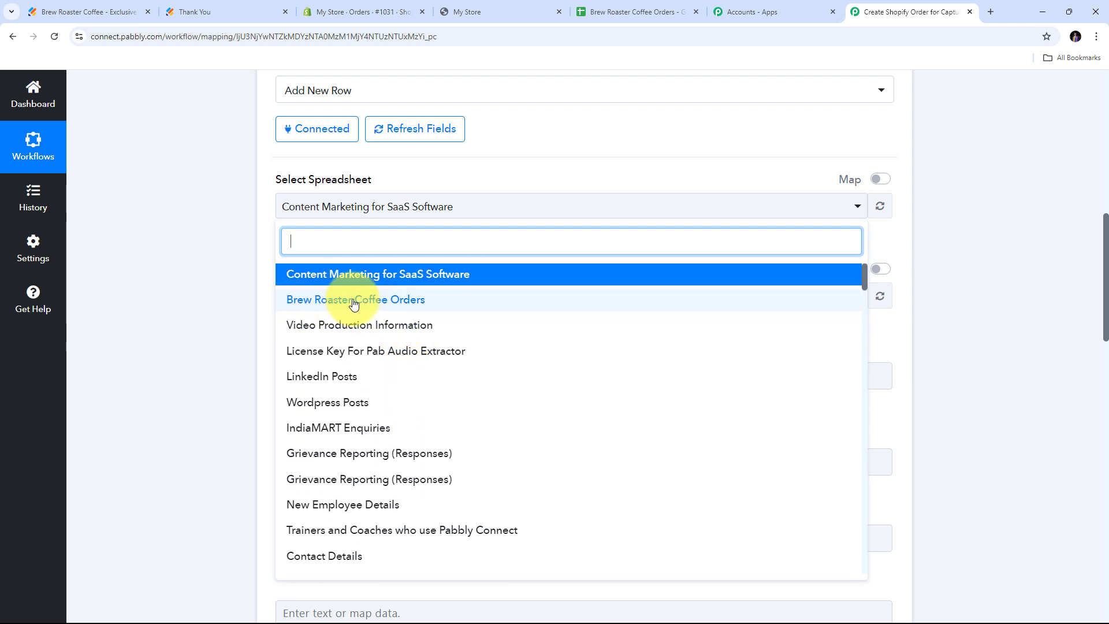
{"action": "left_click", "coordinate": [412, 303]}
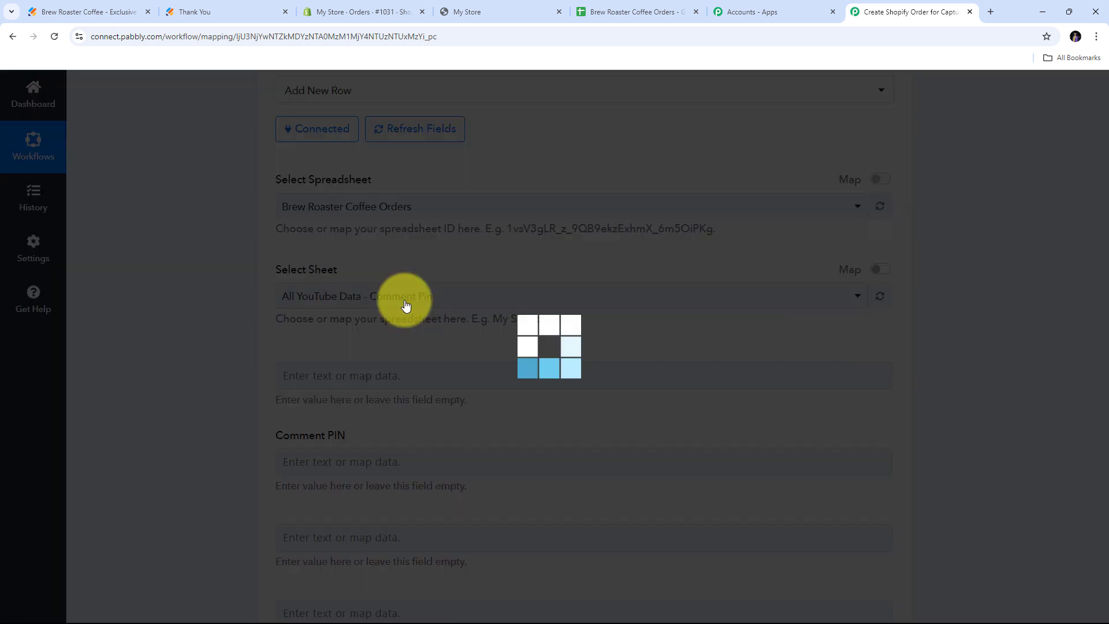
{"action": "scroll", "coordinate": [581, 255], "scroll_direction": "down", "scroll_amount": 3}
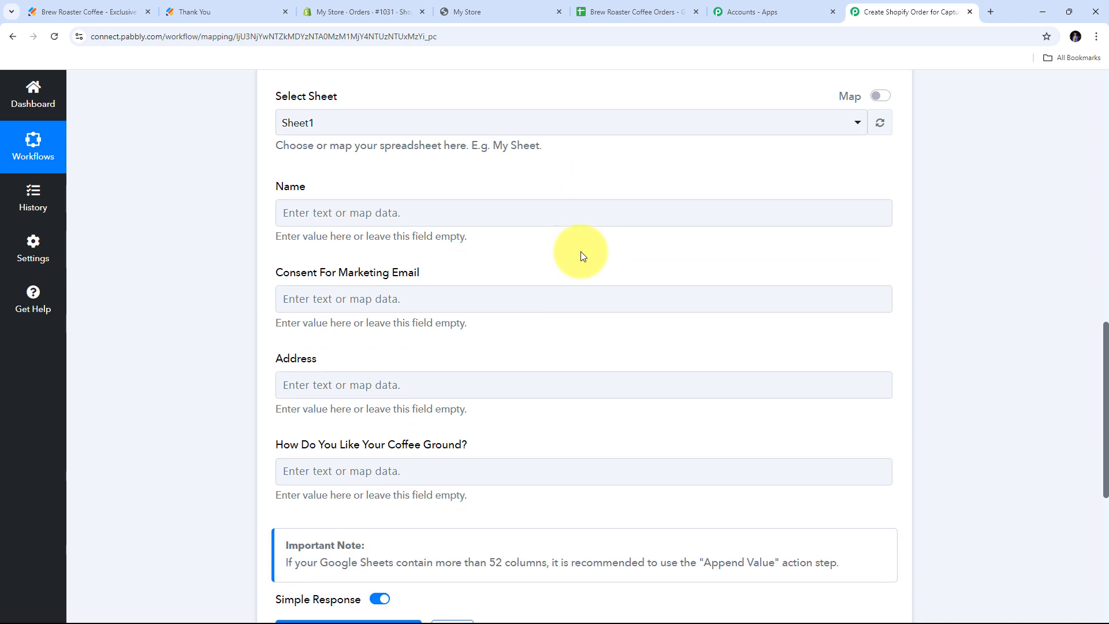
{"action": "scroll", "coordinate": [580, 251], "scroll_direction": "up", "scroll_amount": 1}
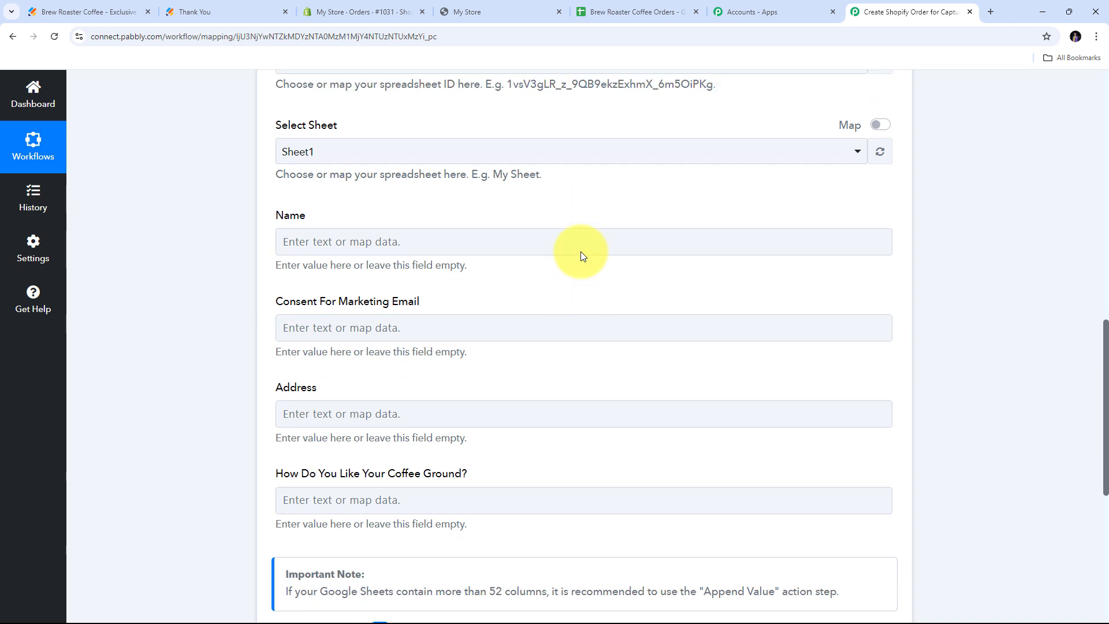
{"action": "scroll", "coordinate": [581, 252], "scroll_direction": "down", "scroll_amount": 1}
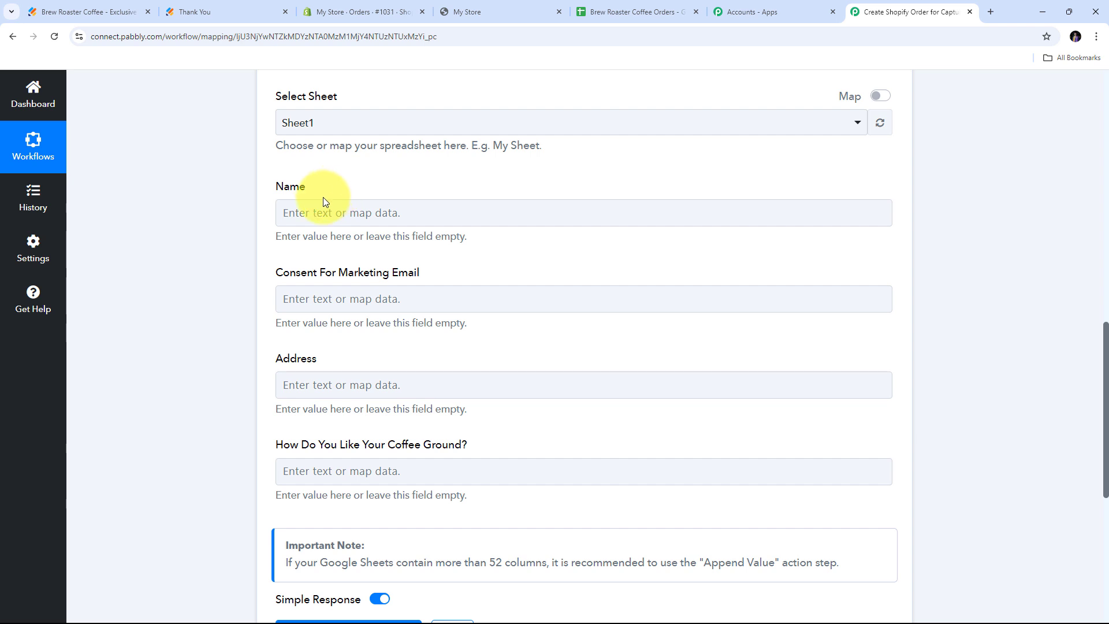
{"action": "left_click", "coordinate": [318, 211]}
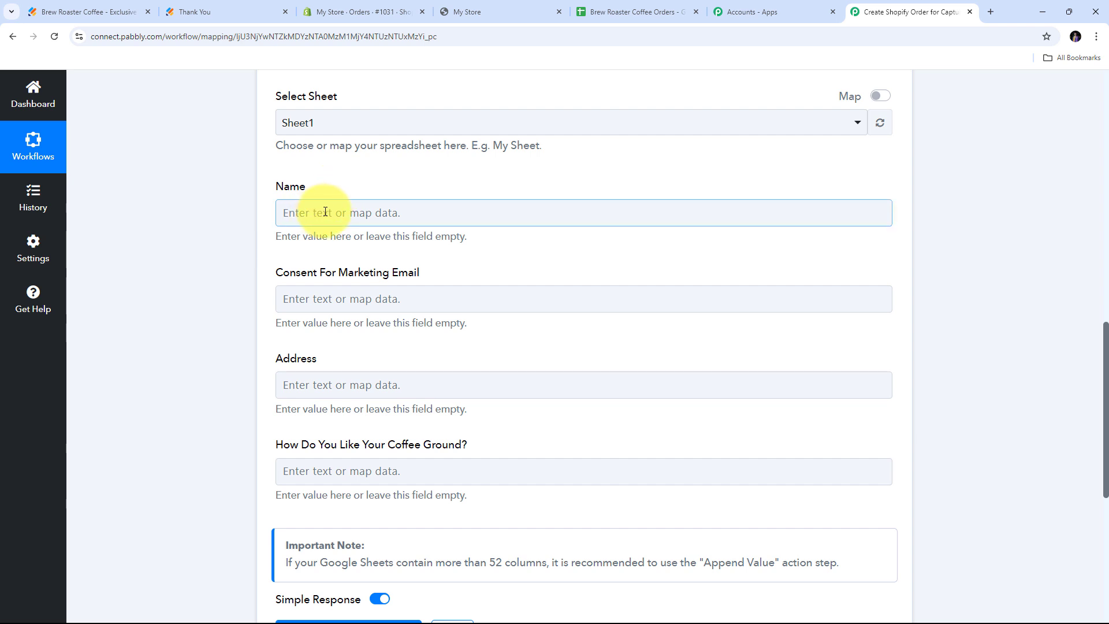
Fill the Name column with the webhook's Q3 first name followed by last name.
{"action": "left_click", "coordinate": [325, 211]}
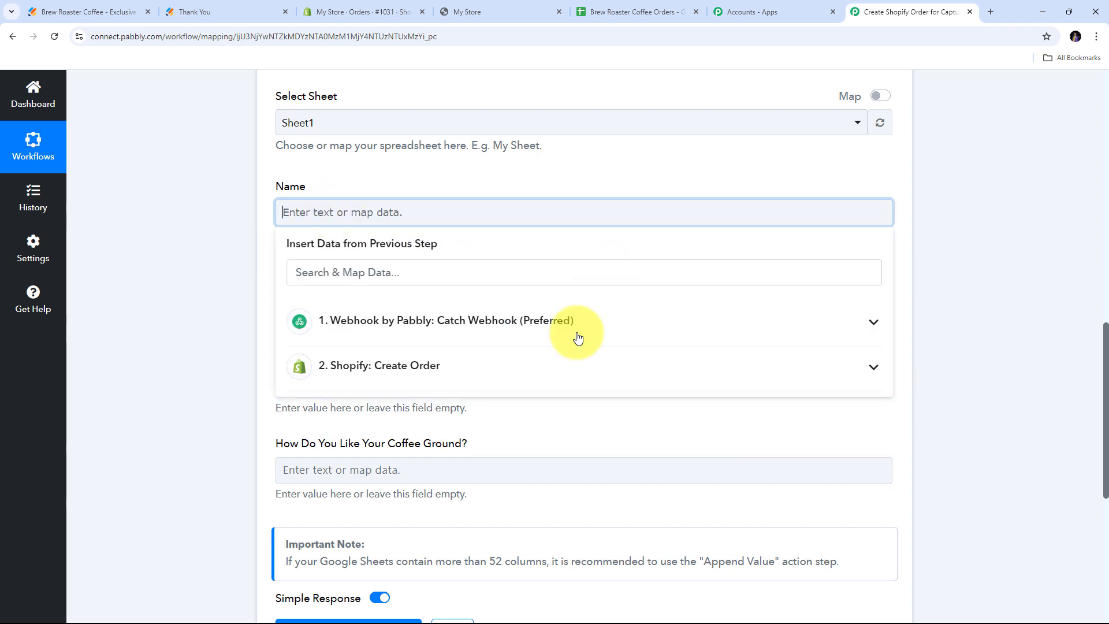
{"action": "left_click", "coordinate": [411, 340]}
{"action": "scroll", "coordinate": [506, 358], "scroll_direction": "down", "scroll_amount": 5}
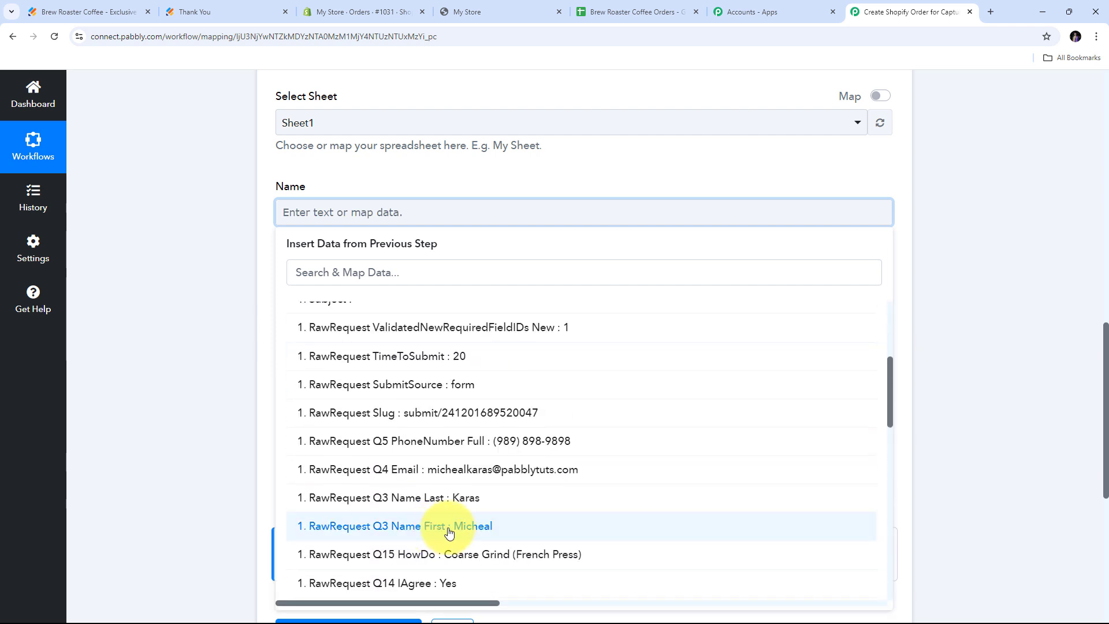
{"action": "left_click", "coordinate": [475, 529]}
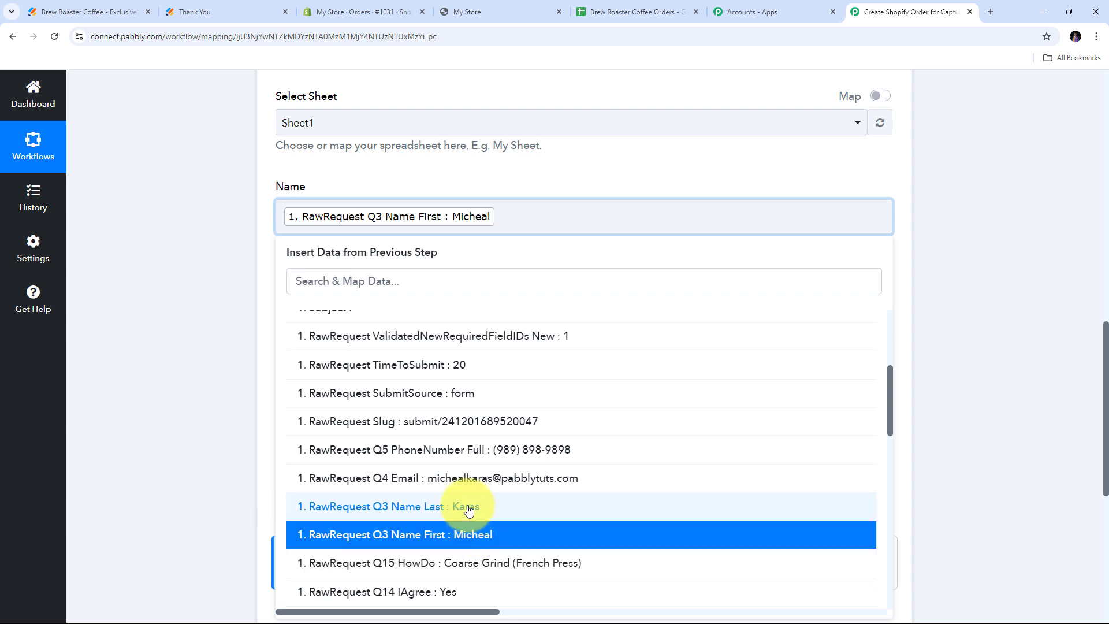
{"action": "left_click", "coordinate": [470, 507]}
{"action": "left_click", "coordinate": [307, 267]}
{"action": "scroll", "coordinate": [283, 228], "scroll_direction": "down", "scroll_amount": 1}
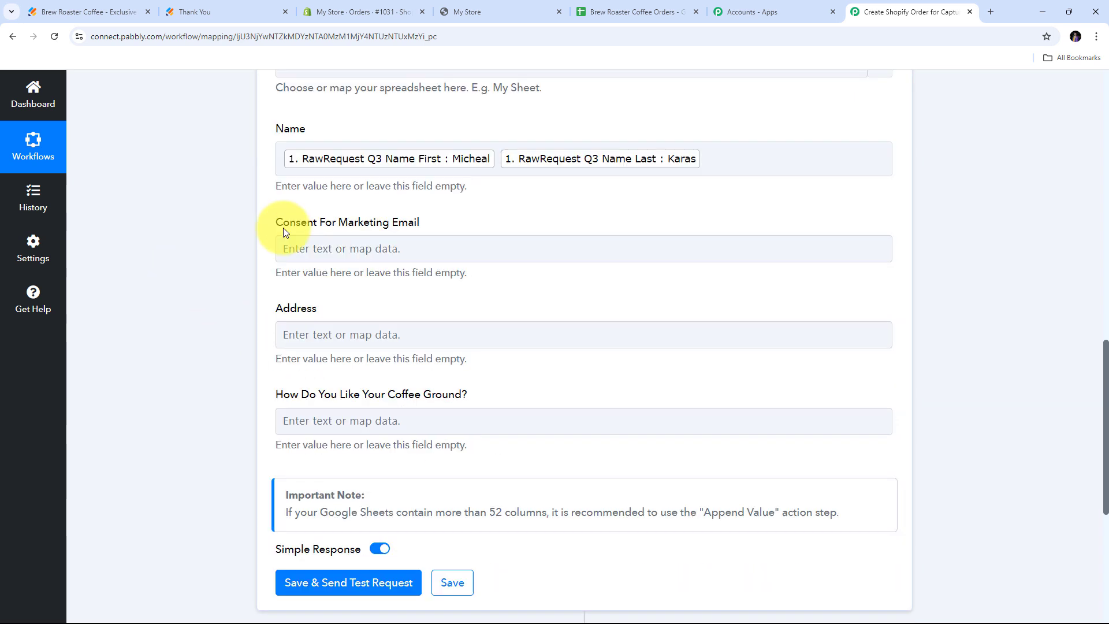
Map Consent For Marketing Email to the webhook's Q14 IAgree answer.
{"action": "left_click", "coordinate": [327, 254]}
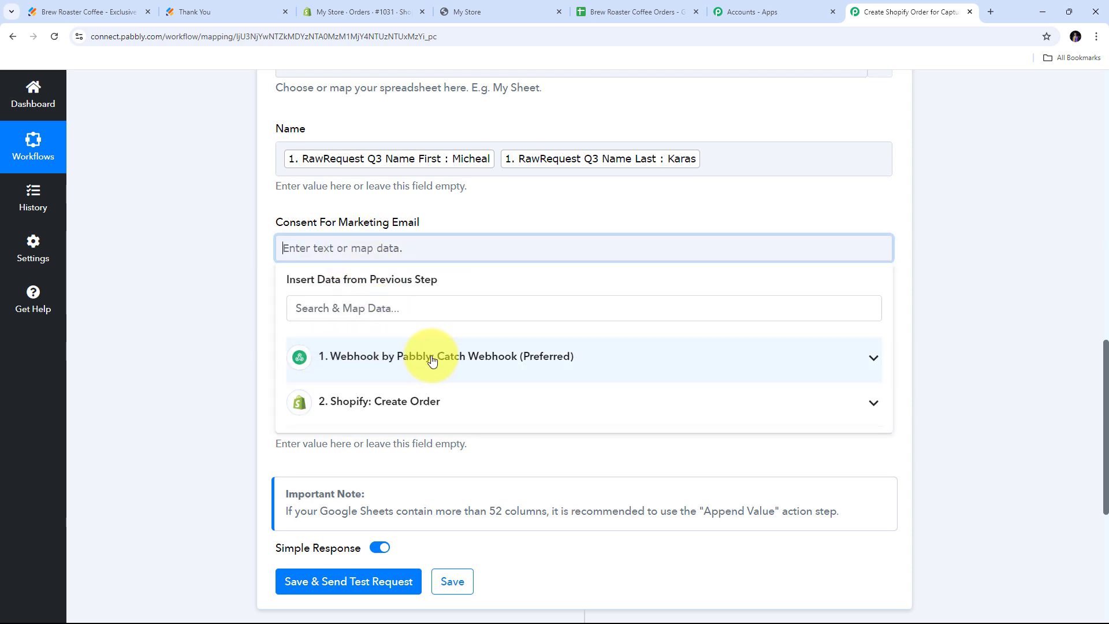
{"action": "left_click", "coordinate": [444, 359]}
{"action": "scroll", "coordinate": [444, 359], "scroll_direction": "down", "scroll_amount": 10}
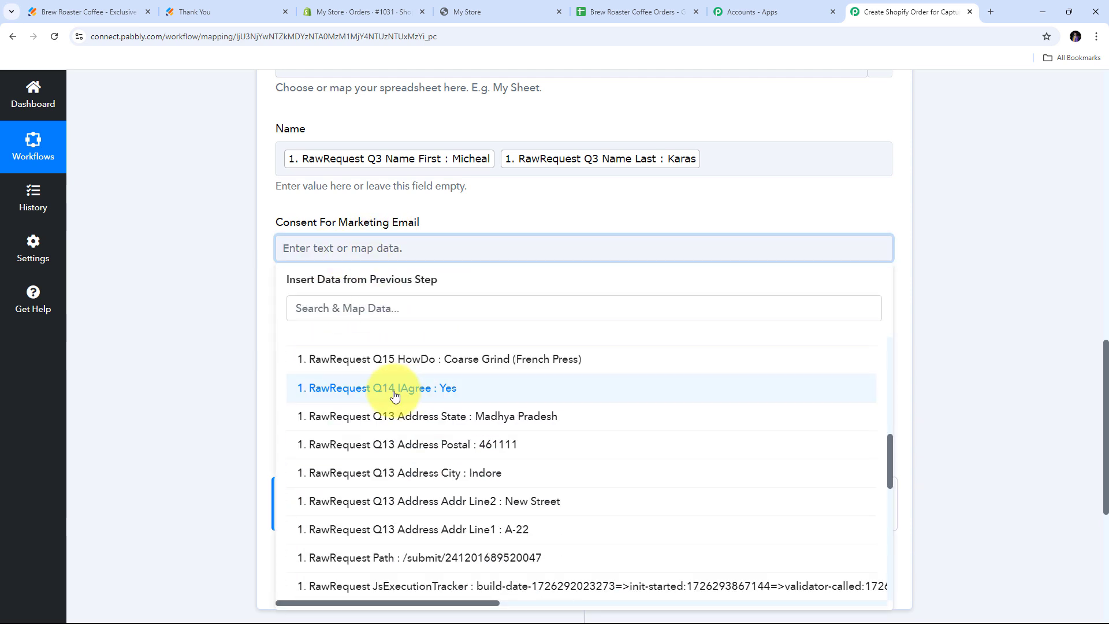
{"action": "left_click", "coordinate": [451, 394]}
{"action": "left_click", "coordinate": [161, 259]}
{"action": "scroll", "coordinate": [299, 251], "scroll_direction": "down", "scroll_amount": 1}
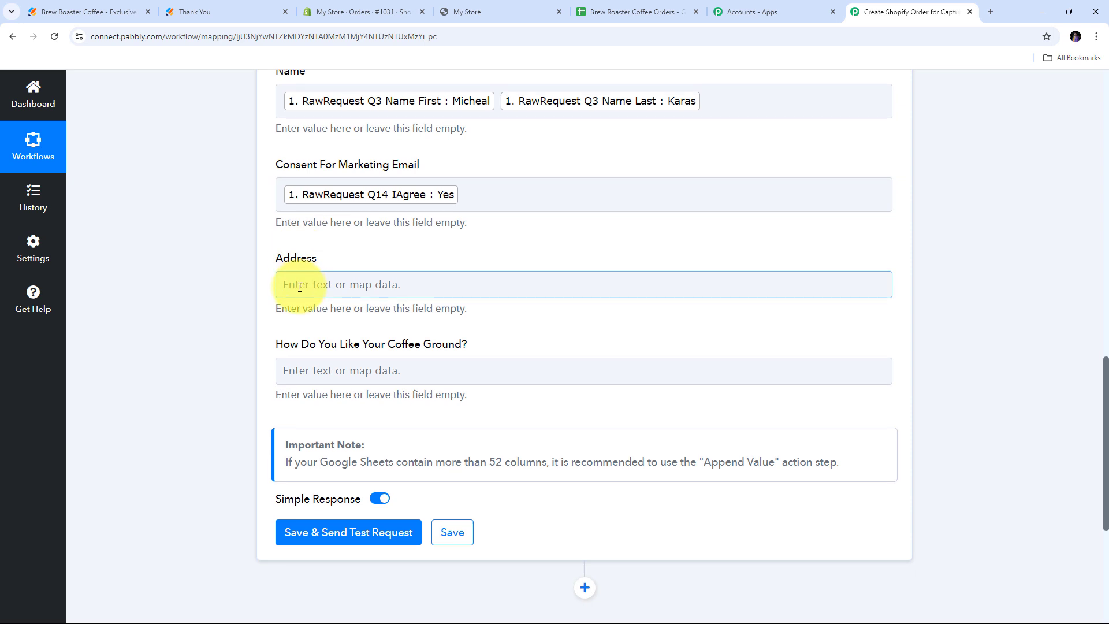
Build the Address value from webhook address line 1, line 2, city, postal code and state, comma-separated.
{"action": "left_click", "coordinate": [357, 283]}
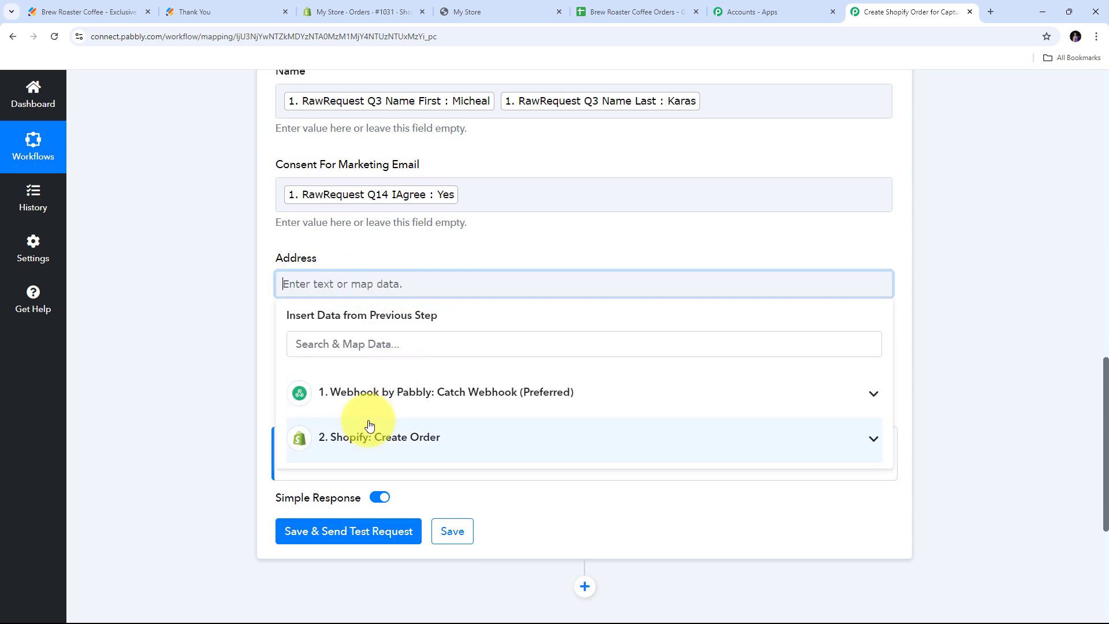
{"action": "left_click", "coordinate": [410, 401]}
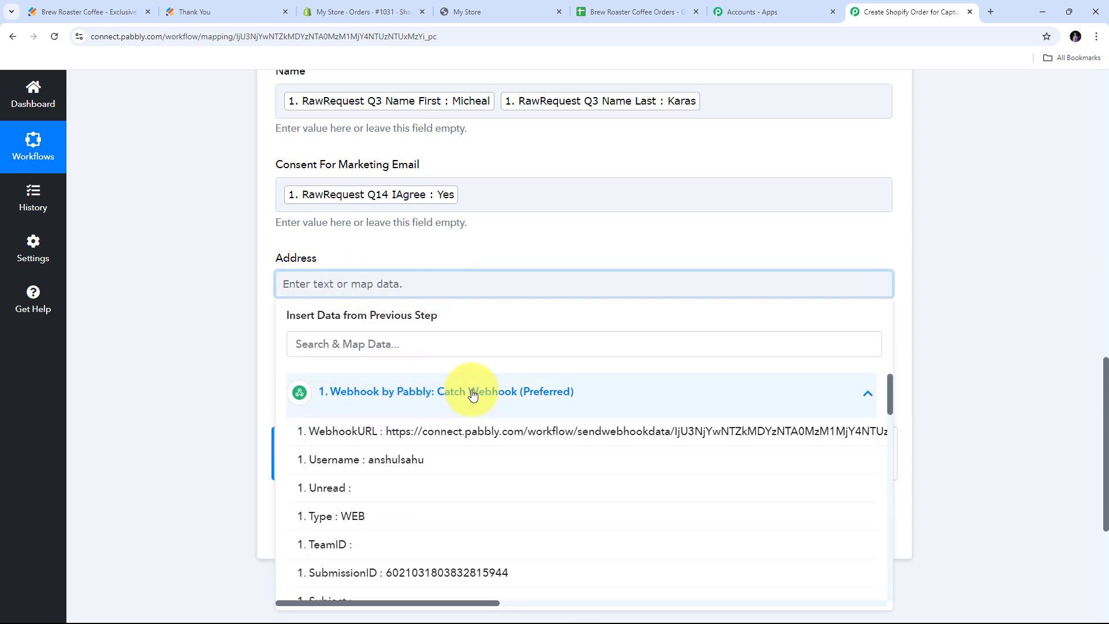
{"action": "scroll", "coordinate": [508, 370], "scroll_direction": "down", "scroll_amount": 6}
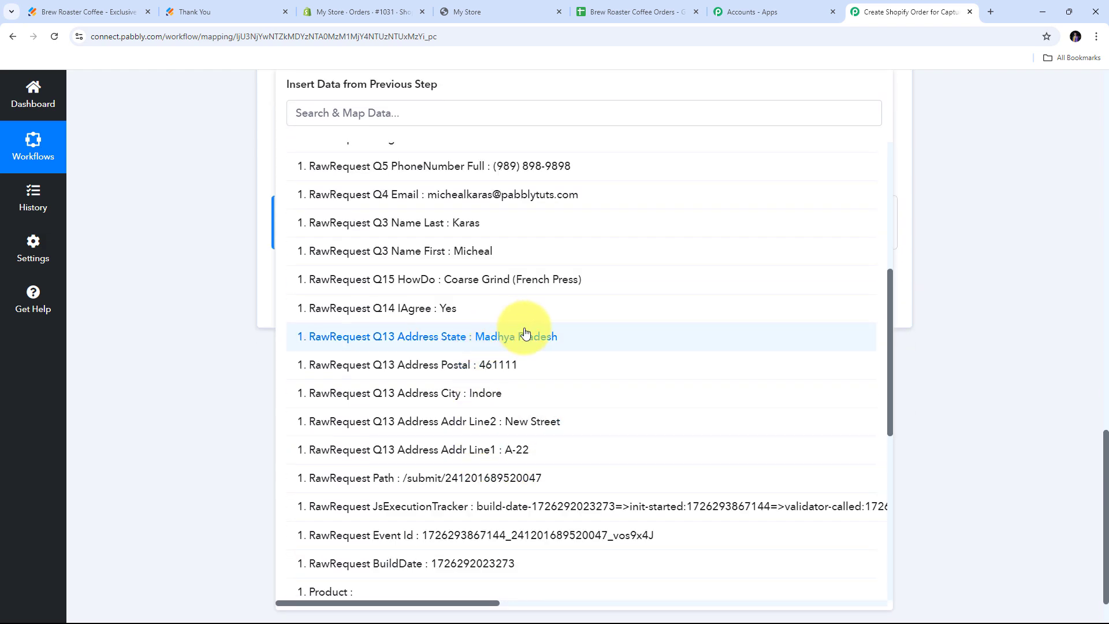
{"action": "left_click", "coordinate": [476, 453]}
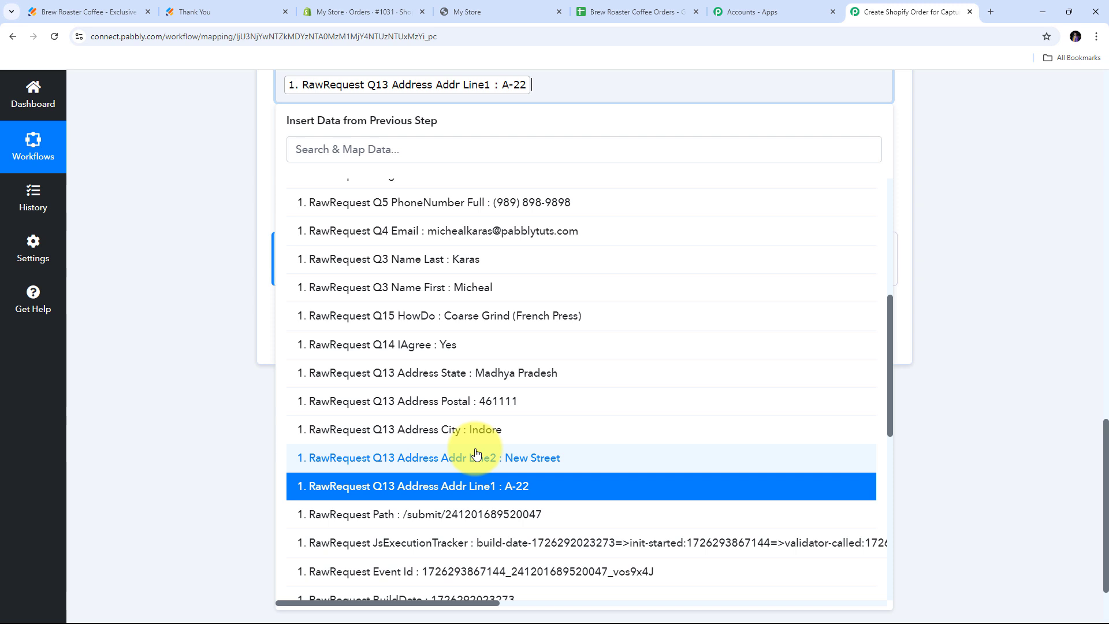
{"action": "left_click", "coordinate": [502, 461]}
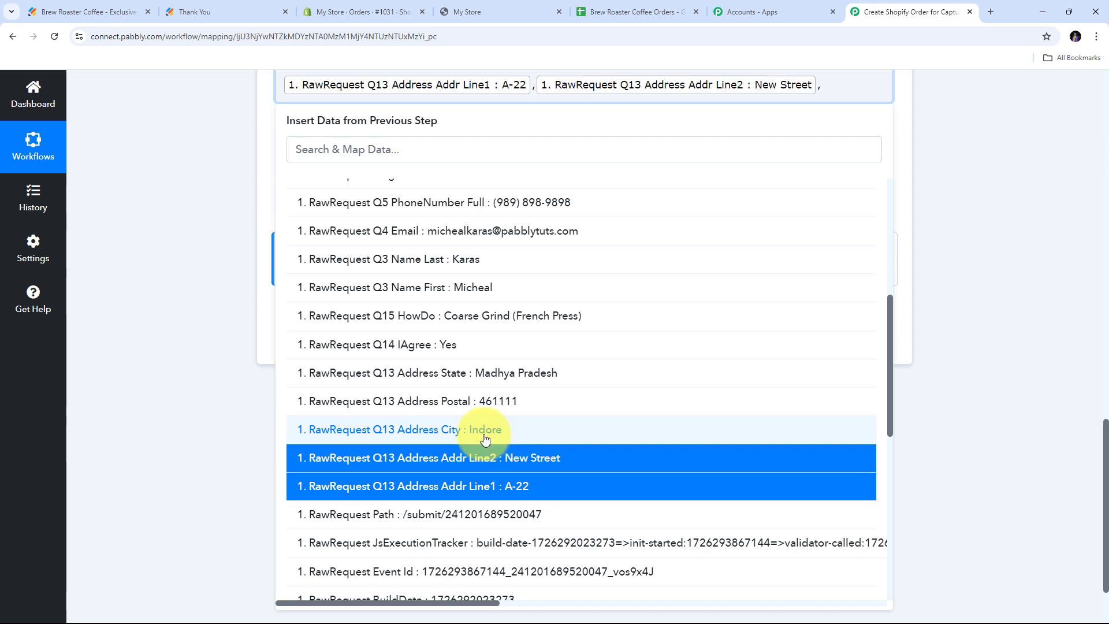
{"action": "left_click", "coordinate": [484, 441]}
{"action": "type", "text": ","}
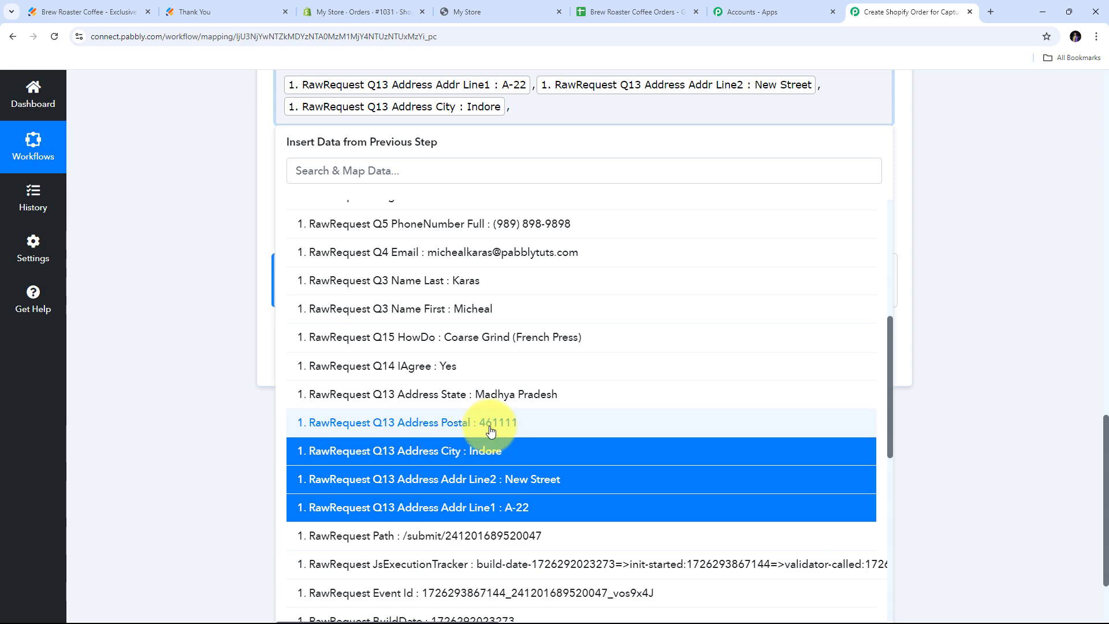
{"action": "left_click", "coordinate": [463, 427]}
{"action": "type", "text": ","}
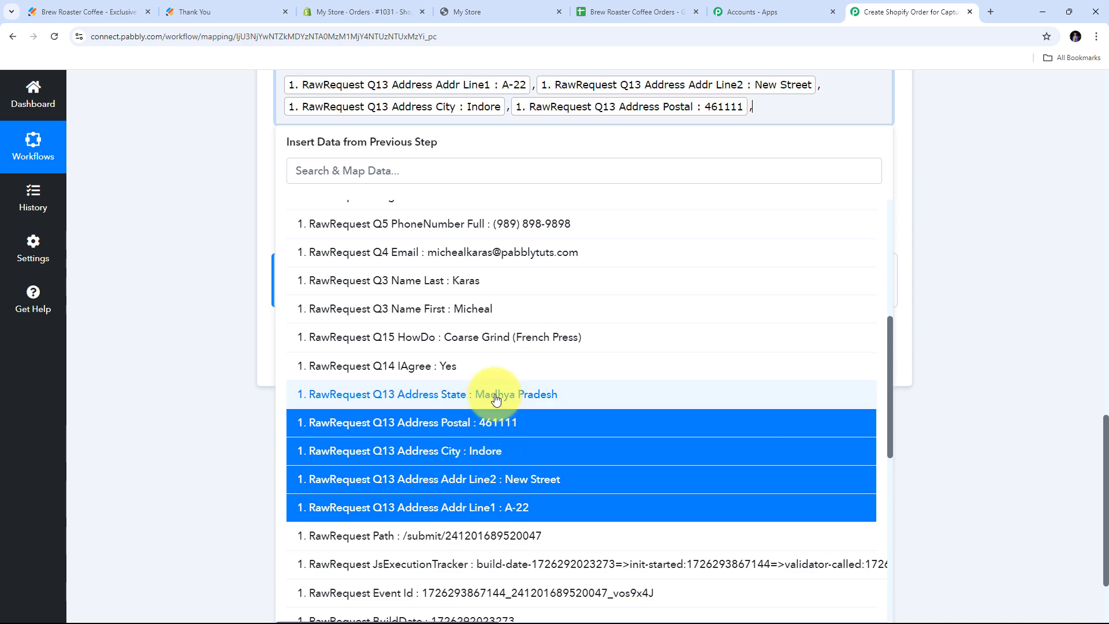
{"action": "left_click", "coordinate": [475, 398]}
{"action": "left_click", "coordinate": [185, 258]}
{"action": "scroll", "coordinate": [613, 238], "scroll_direction": "up", "scroll_amount": 2}
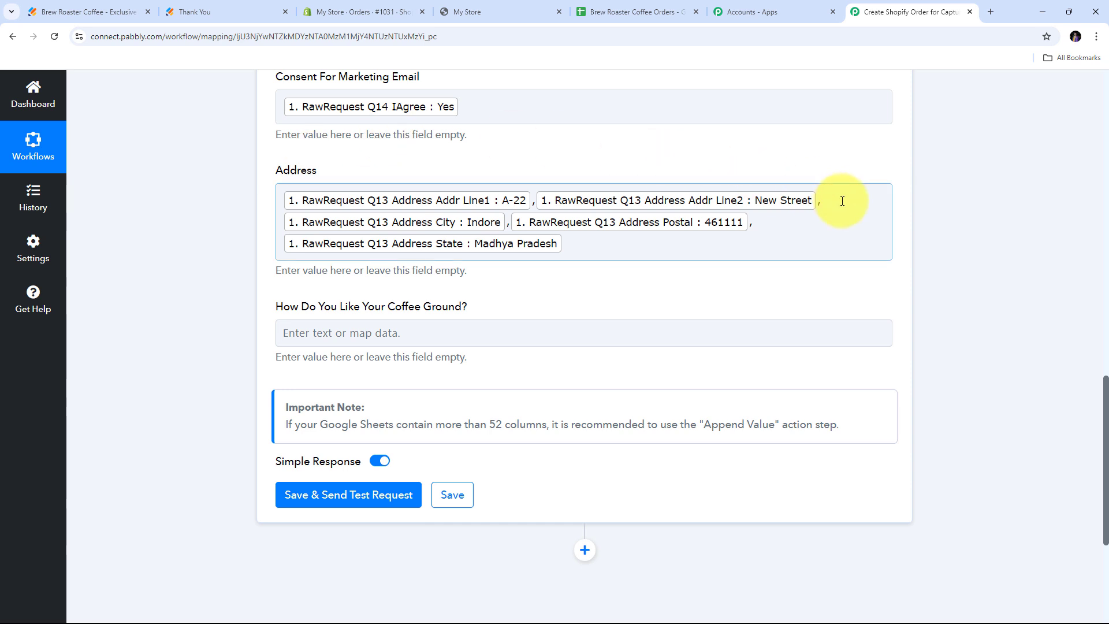
{"action": "scroll", "coordinate": [459, 188], "scroll_direction": "down", "scroll_amount": 1}
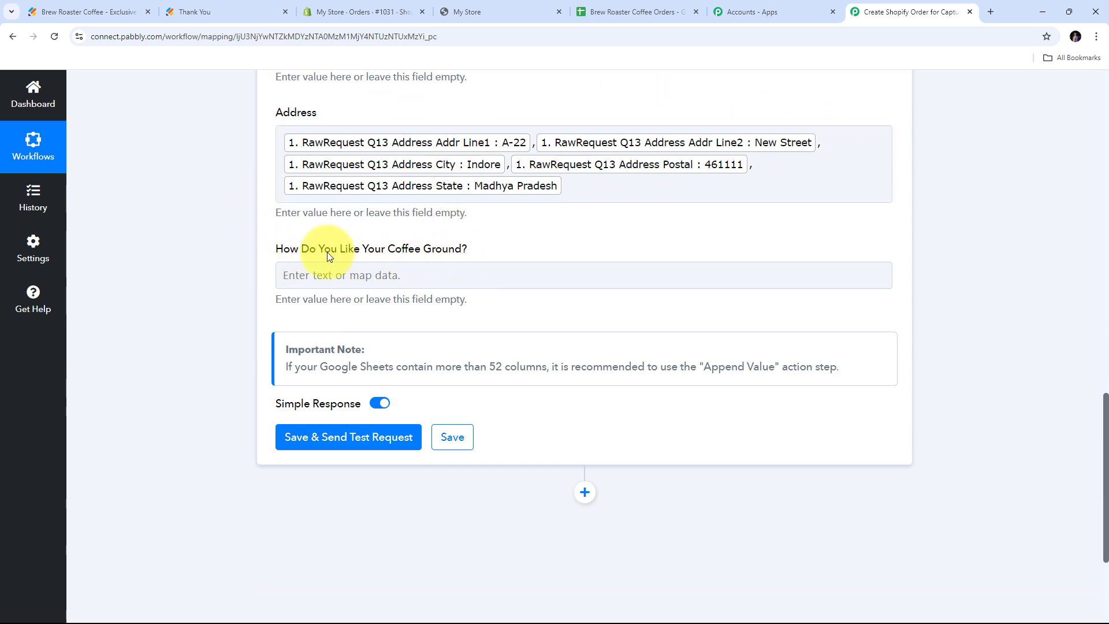
Map How Do You Like Your Coffee Ground? to the webhook's RawRequest Q15 HowDo answer.
{"action": "left_click", "coordinate": [278, 274]}
{"action": "scroll", "coordinate": [698, 247], "scroll_direction": "down", "scroll_amount": 2}
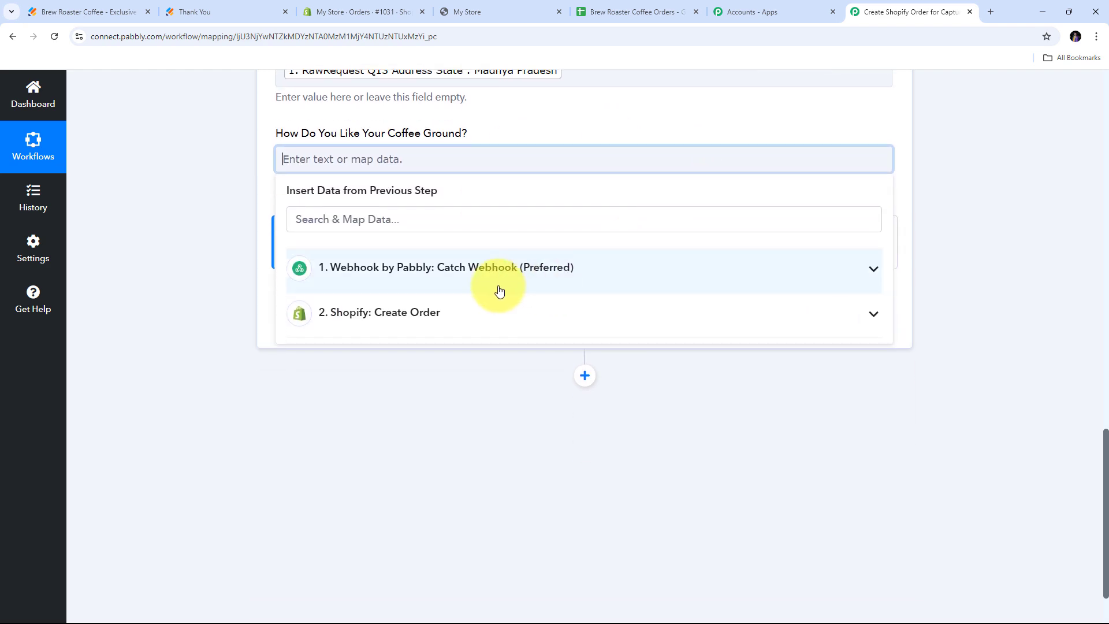
{"action": "left_click", "coordinate": [446, 287]}
{"action": "scroll", "coordinate": [500, 370], "scroll_direction": "down", "scroll_amount": 1}
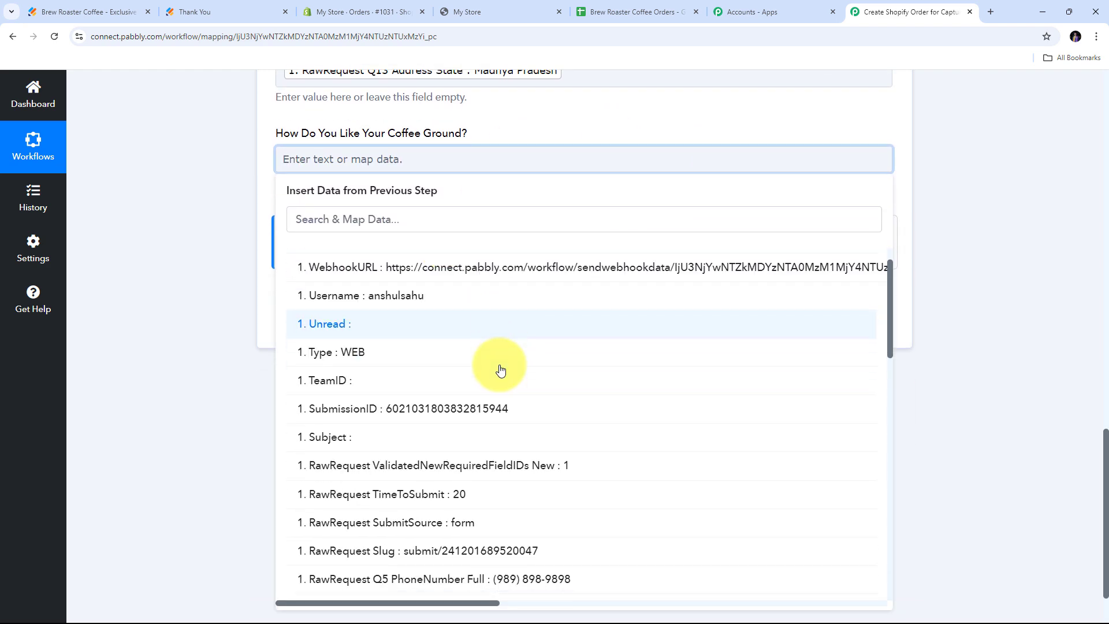
{"action": "scroll", "coordinate": [500, 369], "scroll_direction": "down", "scroll_amount": 5}
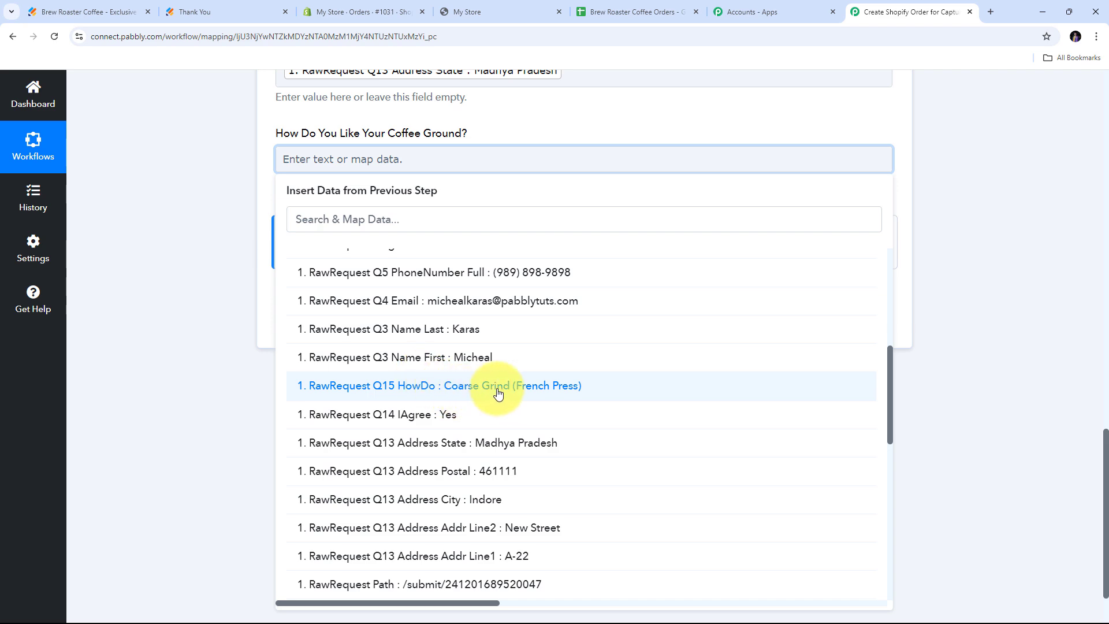
{"action": "left_click", "coordinate": [520, 391]}
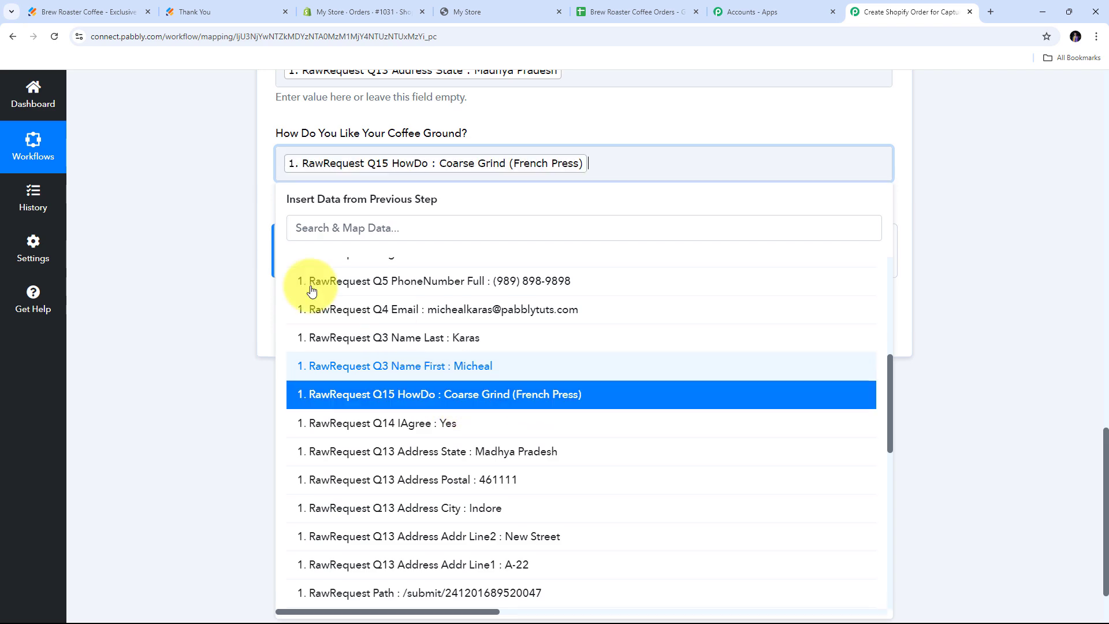
{"action": "left_click", "coordinate": [207, 220]}
{"action": "scroll", "coordinate": [323, 237], "scroll_direction": "up", "scroll_amount": 4}
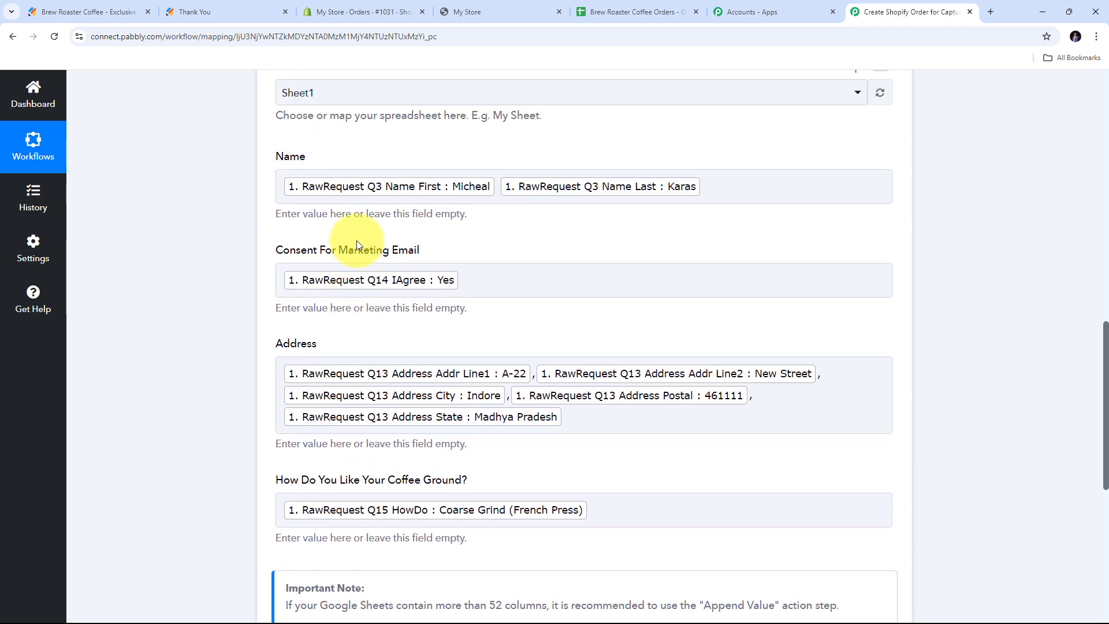
{"action": "scroll", "coordinate": [356, 241], "scroll_direction": "down", "scroll_amount": 5}
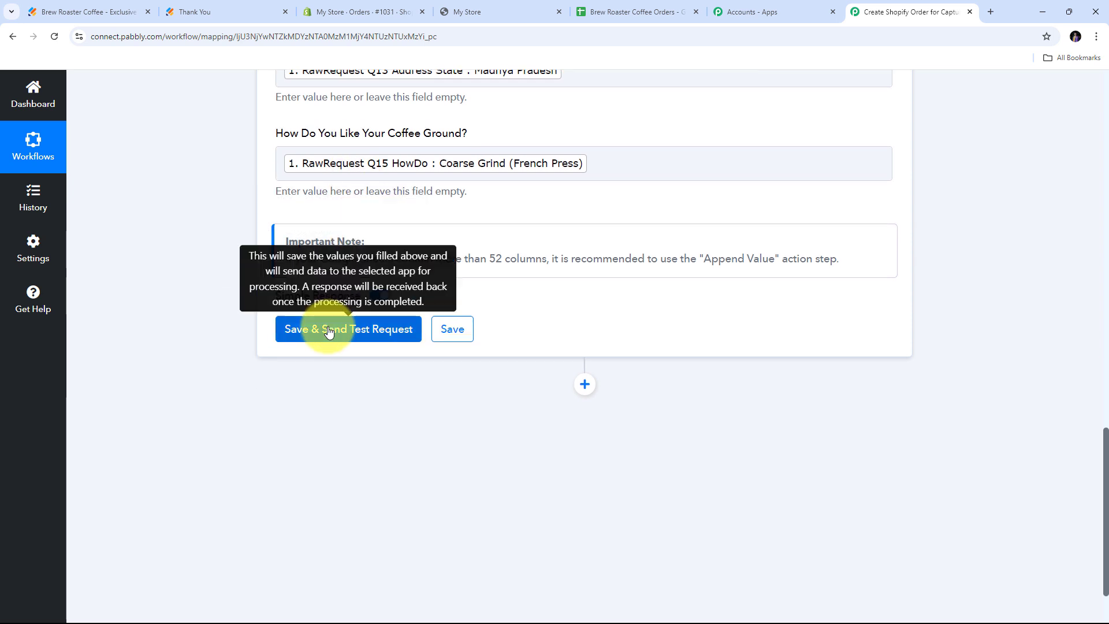
Save the Add New Row step and send a test request to add the order row.
{"action": "left_click", "coordinate": [329, 331]}
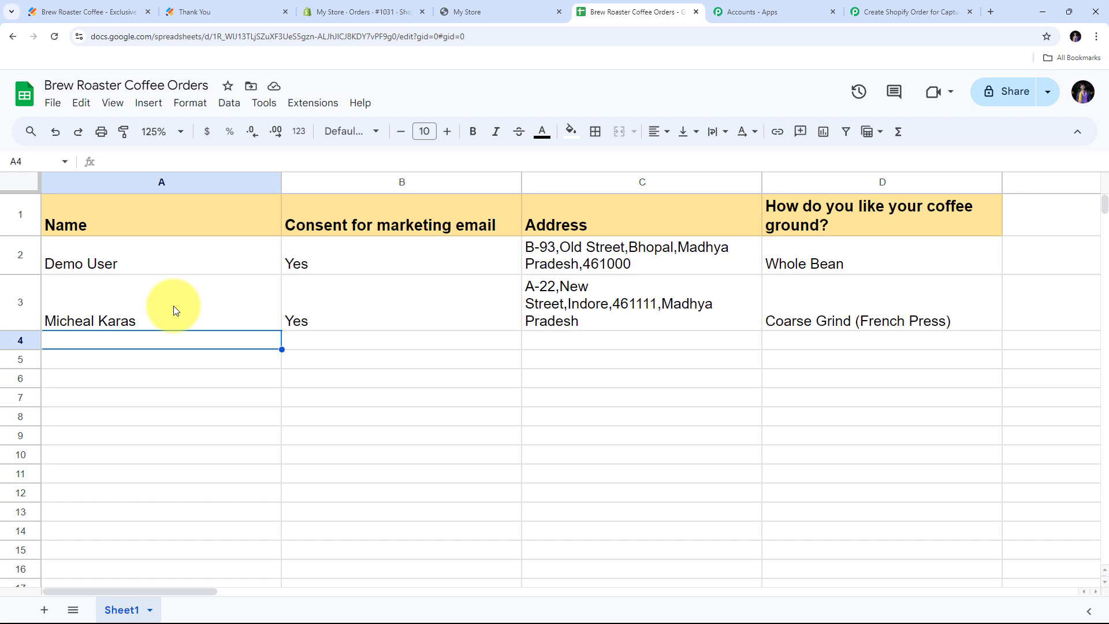
Check row 3's name, consent, combined address and grind values, then view Shopify order #1031.
{"action": "left_click", "coordinate": [126, 308]}
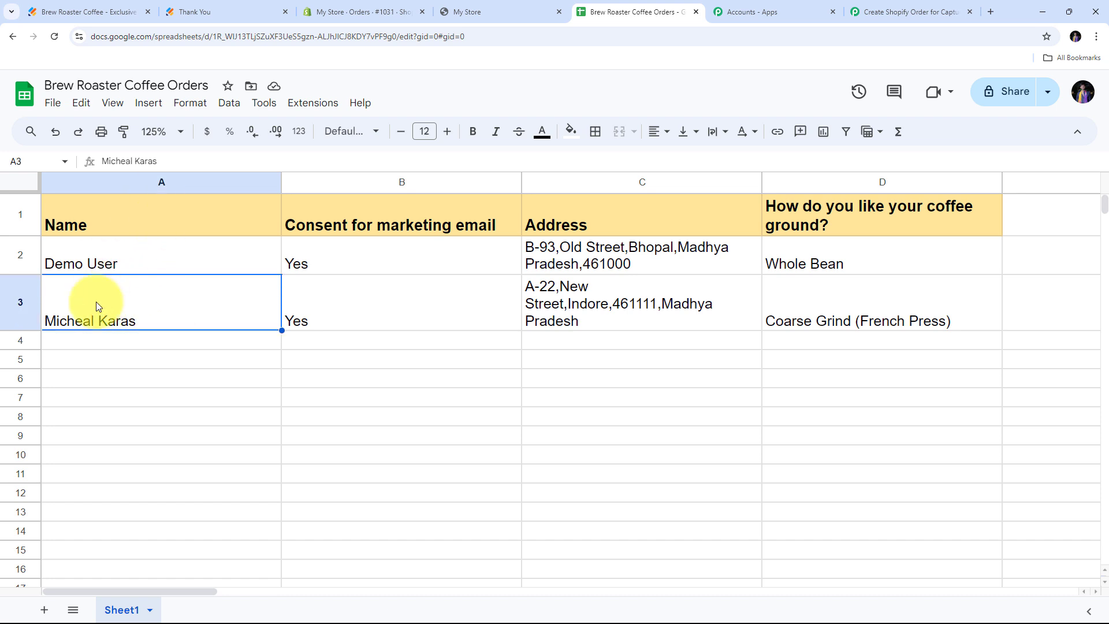
{"action": "left_click", "coordinate": [311, 319]}
{"action": "left_click", "coordinate": [548, 295]}
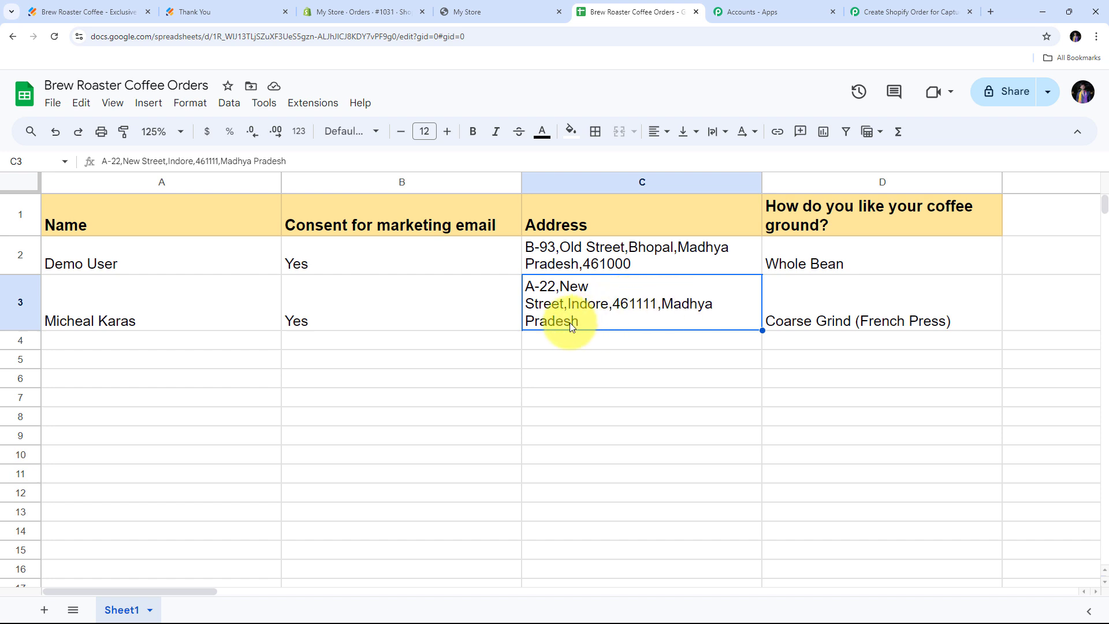
{"action": "left_click", "coordinate": [854, 310]}
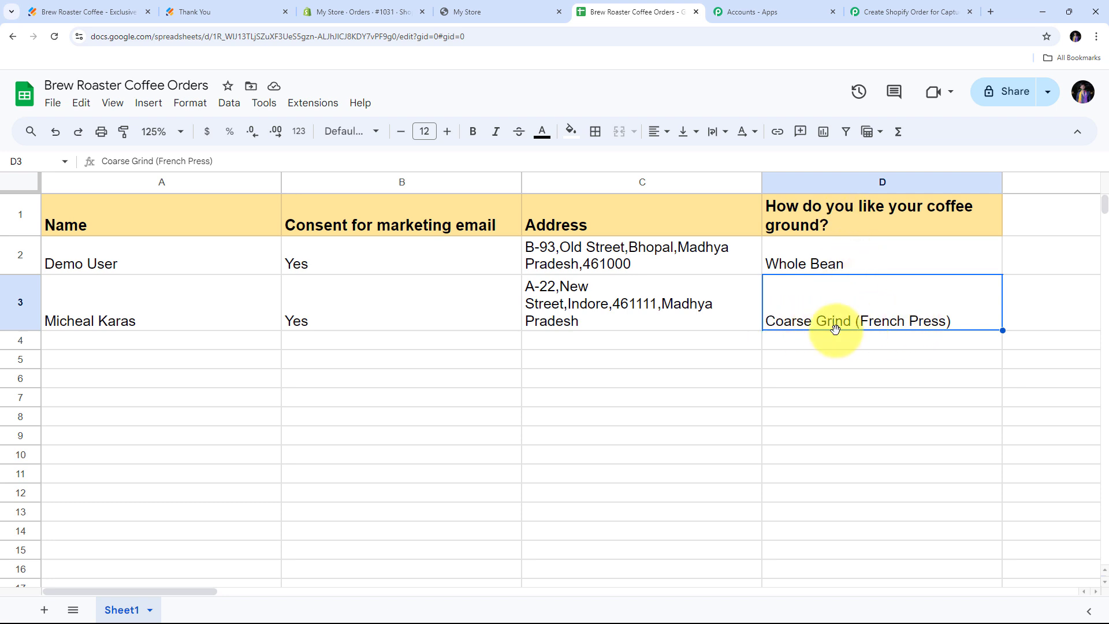
{"action": "left_click", "coordinate": [204, 344]}
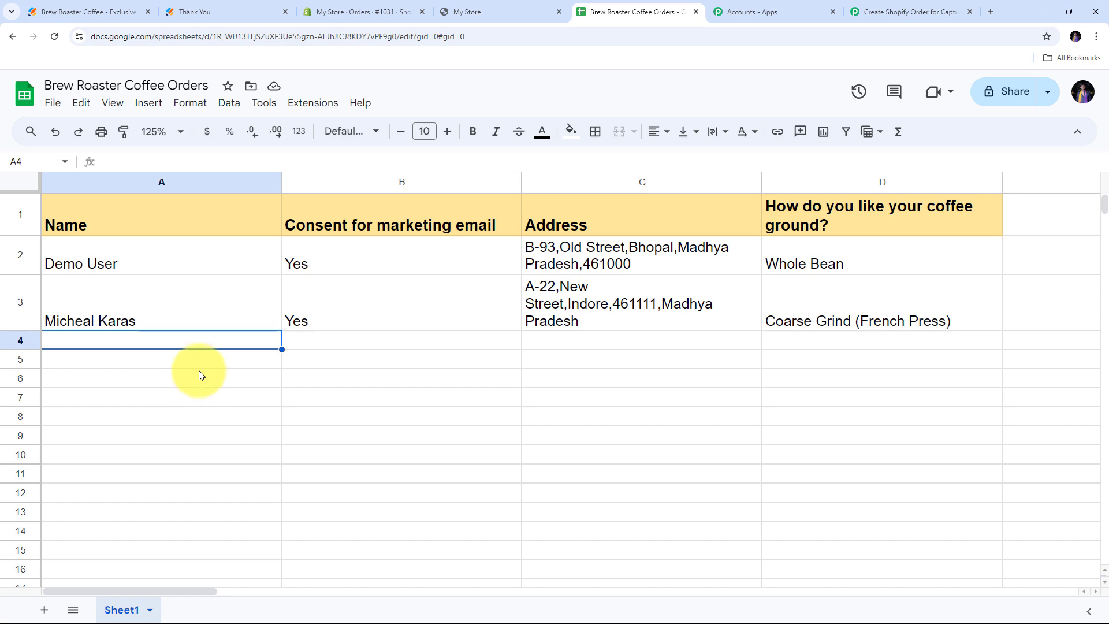
{"action": "left_click", "coordinate": [337, 14]}
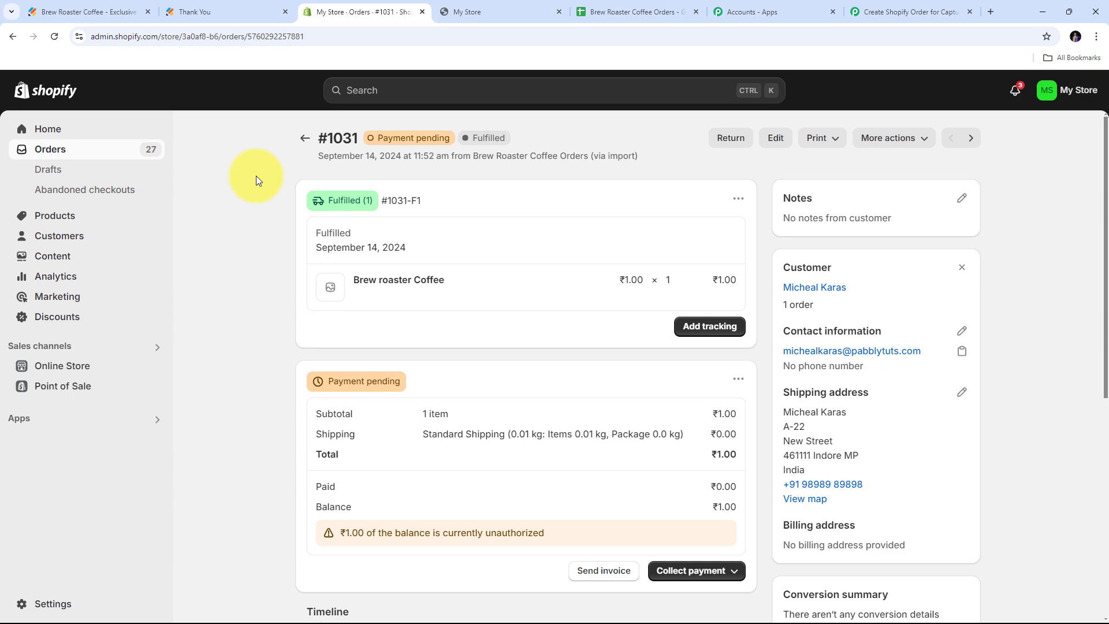
Go back to the Brew Roaster Coffee Orders spreadsheet after reviewing the Shopify order.
{"action": "left_click", "coordinate": [642, 10]}
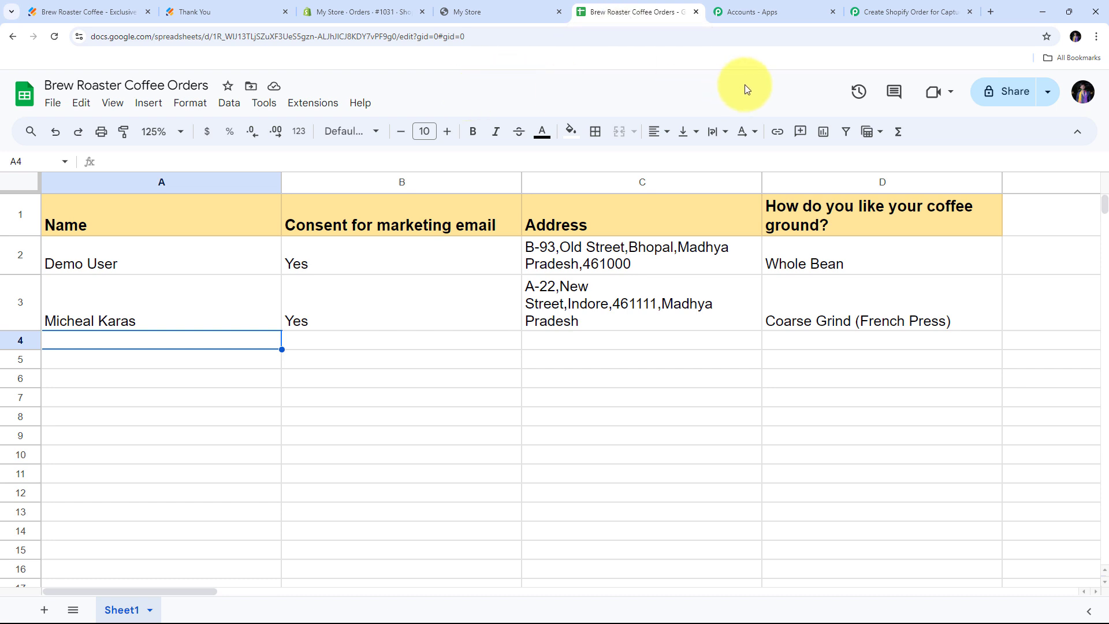
Return to the 'Create Shopify Order' Pabbly workflow and scroll to its top.
{"action": "left_click", "coordinate": [872, 12]}
{"action": "scroll", "coordinate": [580, 168], "scroll_direction": "up", "scroll_amount": 10}
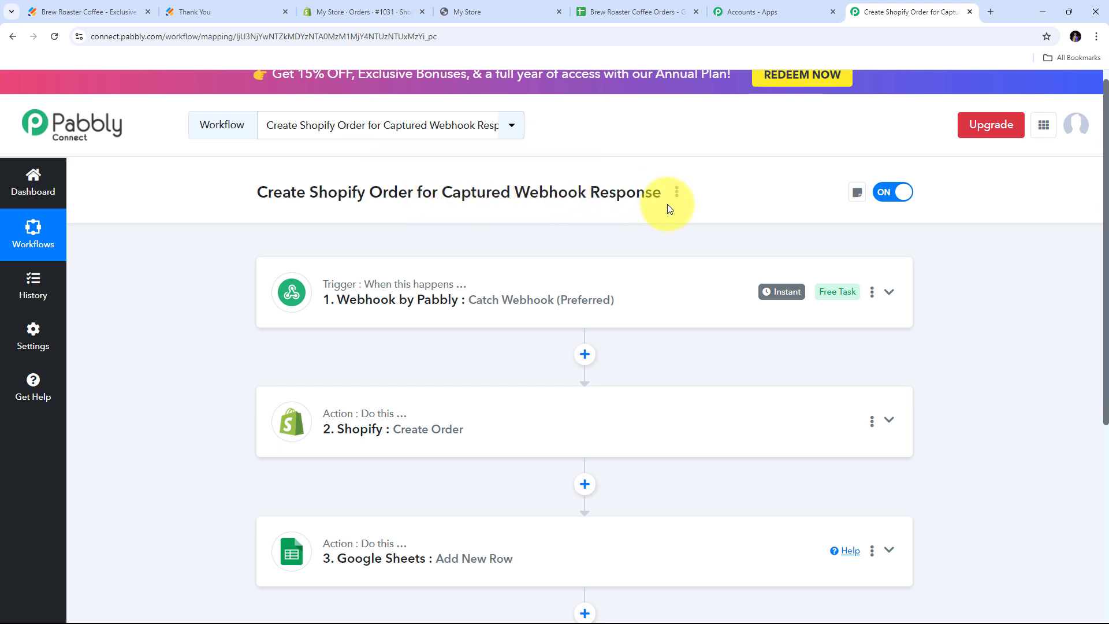
{"action": "scroll", "coordinate": [188, 203], "scroll_direction": "down", "scroll_amount": 1}
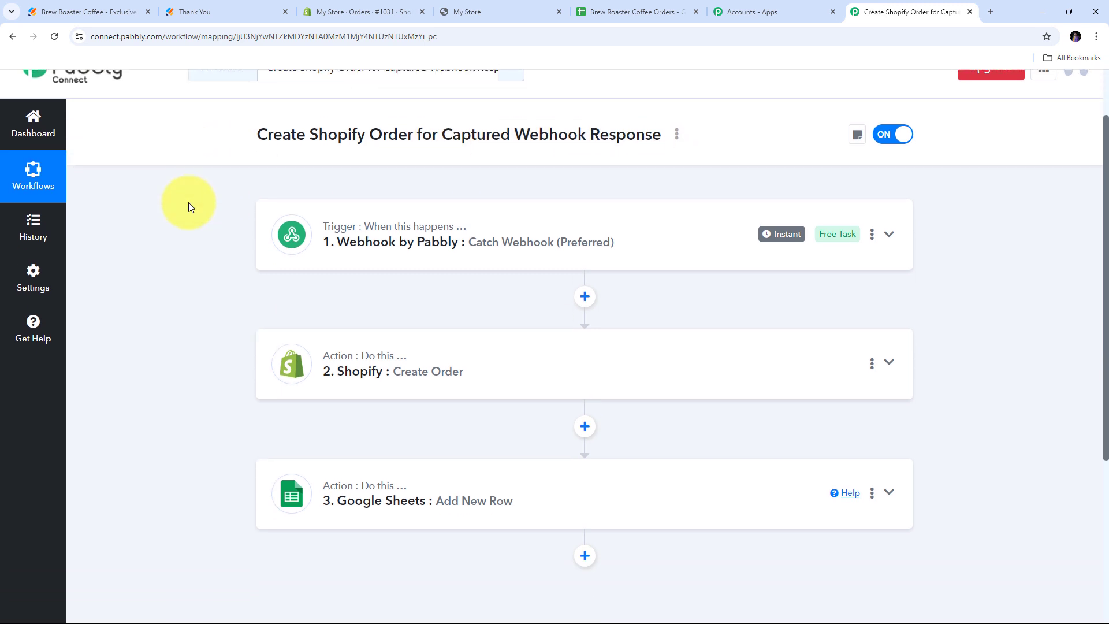
{"action": "mouse_move", "coordinate": [332, 234]}
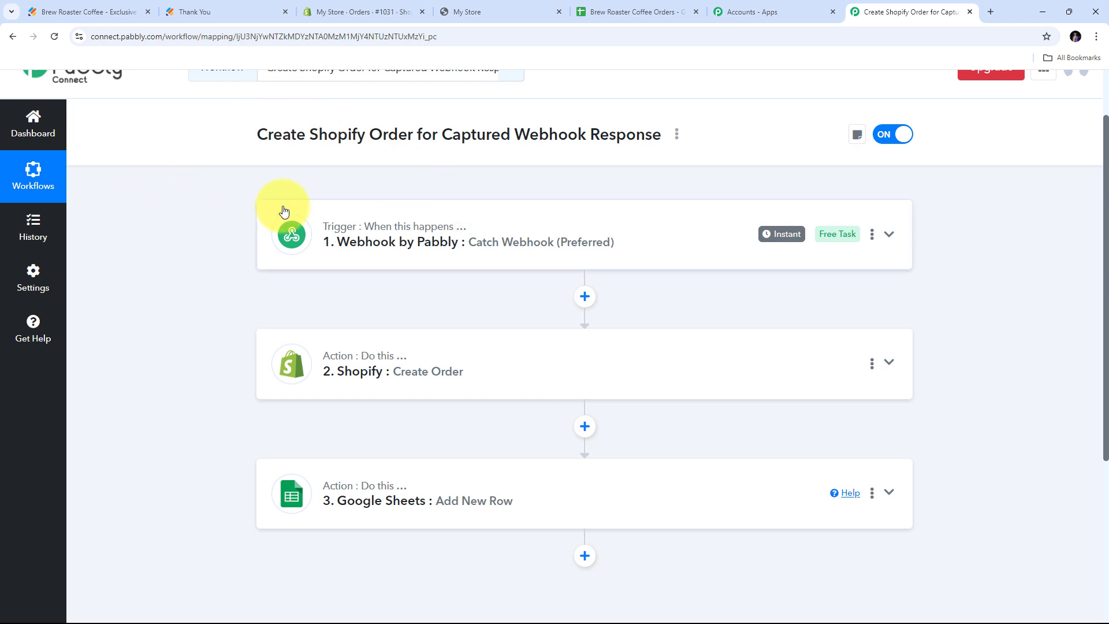
{"action": "scroll", "coordinate": [277, 213], "scroll_direction": "down", "scroll_amount": 1}
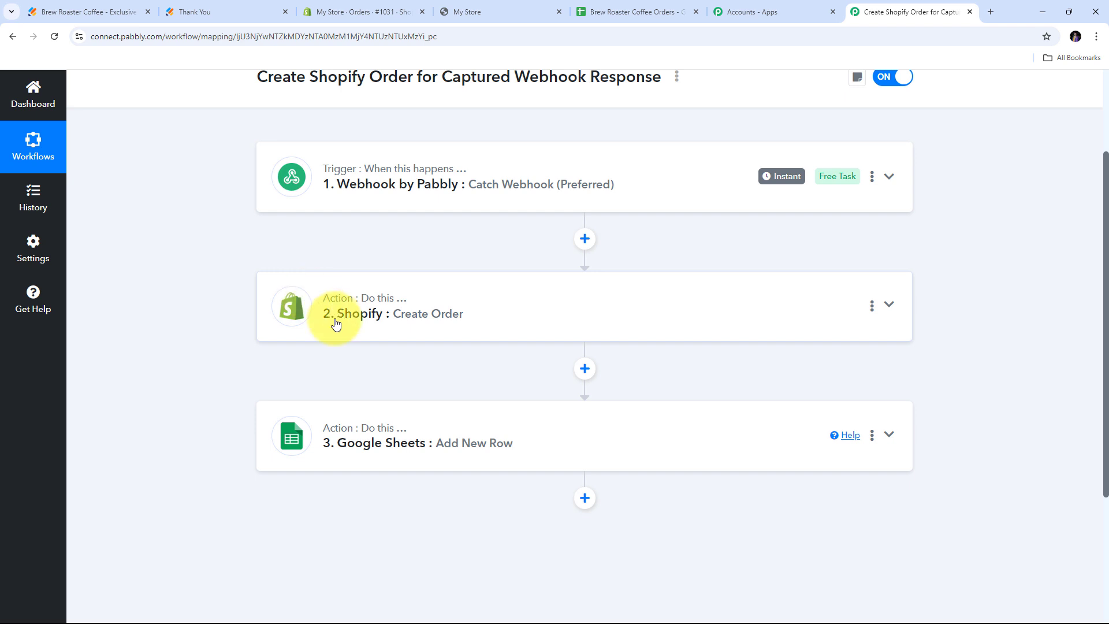
{"action": "mouse_move", "coordinate": [418, 283]}
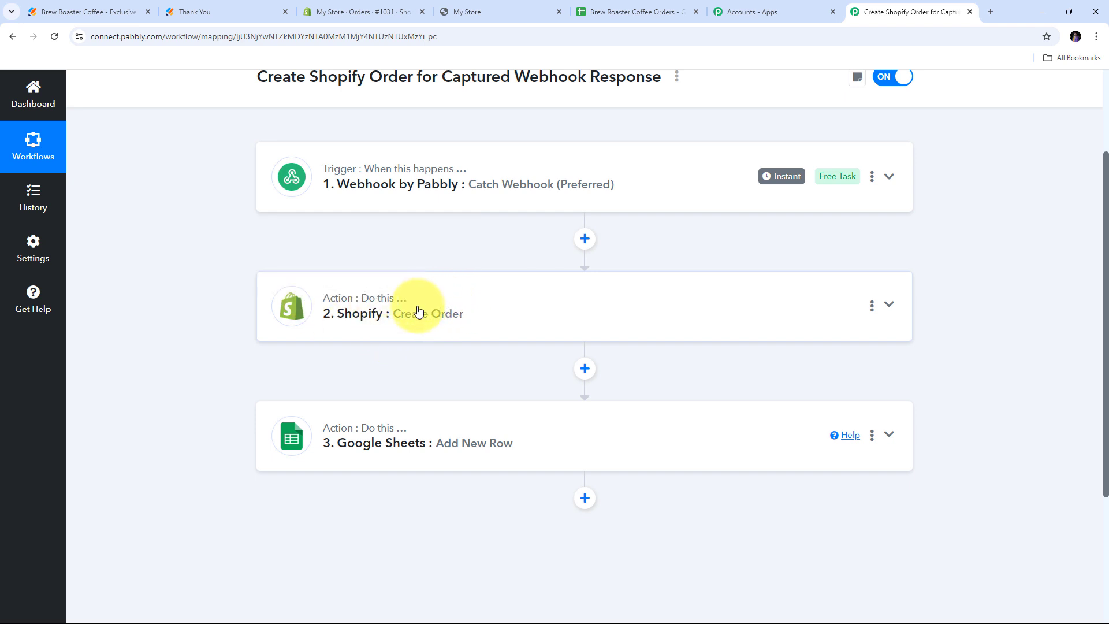
{"action": "scroll", "coordinate": [418, 312], "scroll_direction": "down", "scroll_amount": 1}
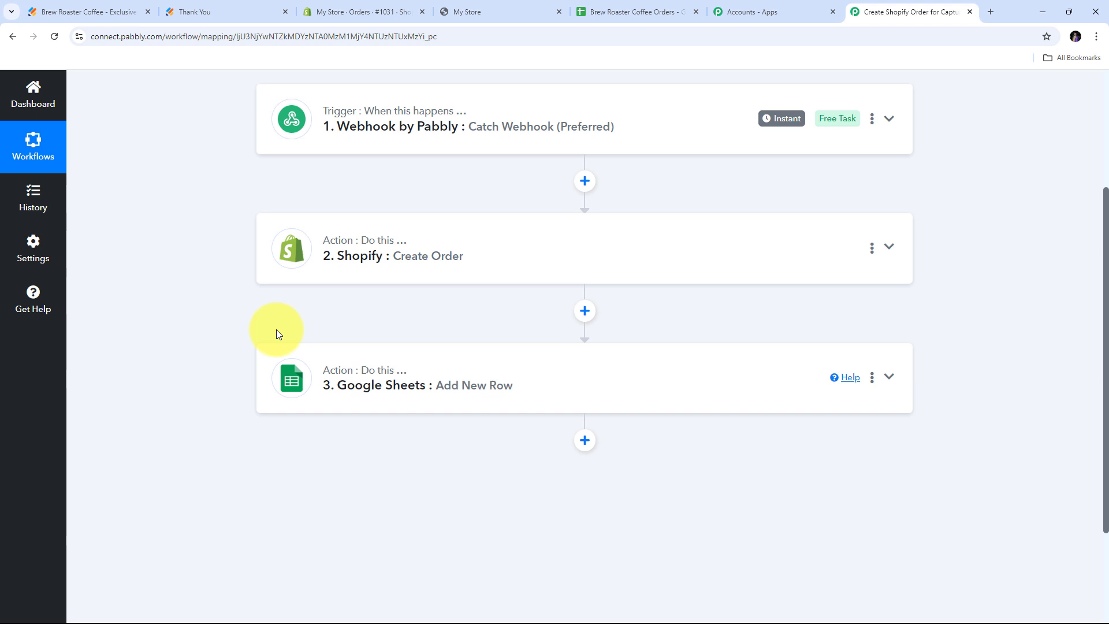
{"action": "scroll", "coordinate": [276, 330], "scroll_direction": "up", "scroll_amount": 3}
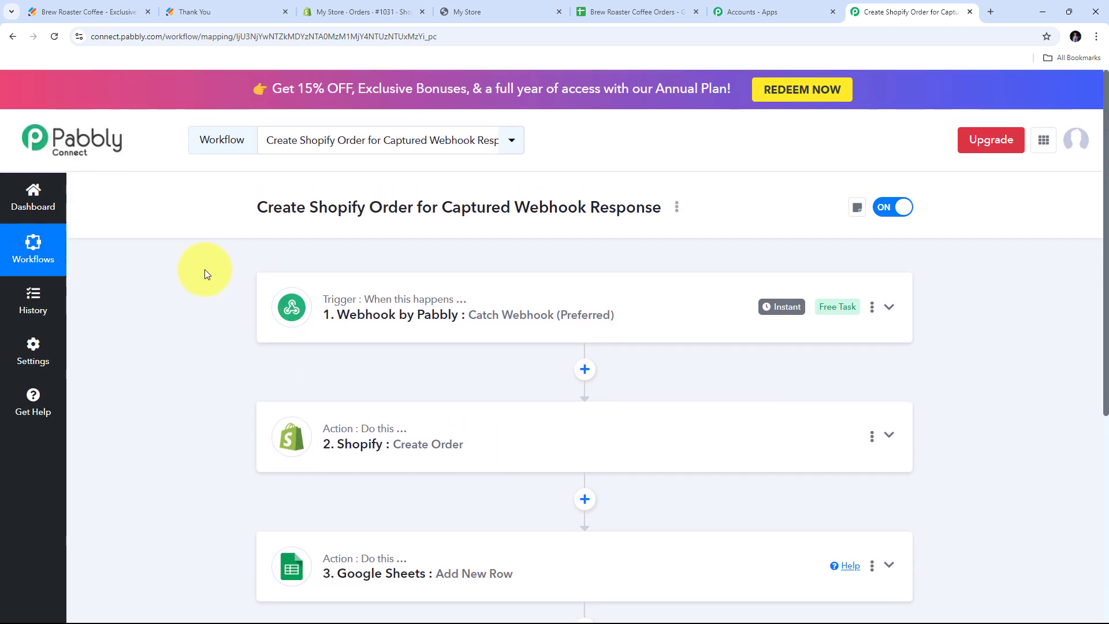